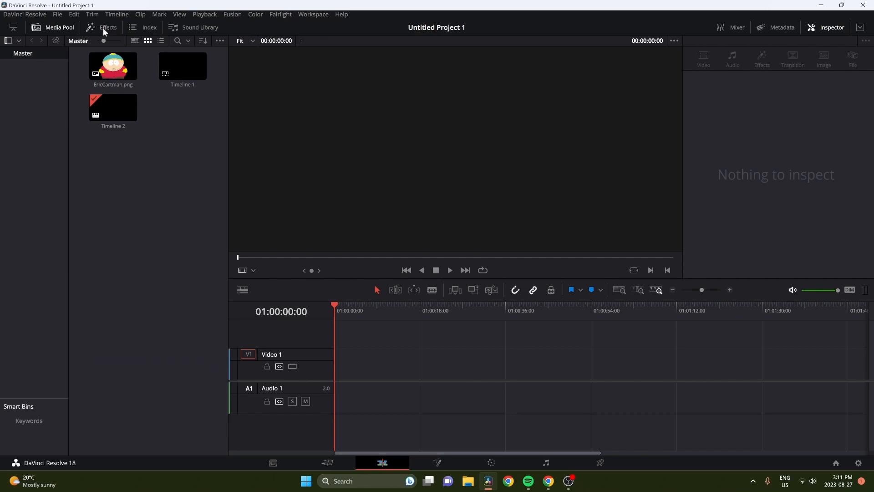
# Step: Place a Fusion Composition on the Video 1 track, extend it to about 1 minute 30 seconds, and open it in Fusion
pyautogui.scroll(-2, 149, 395)
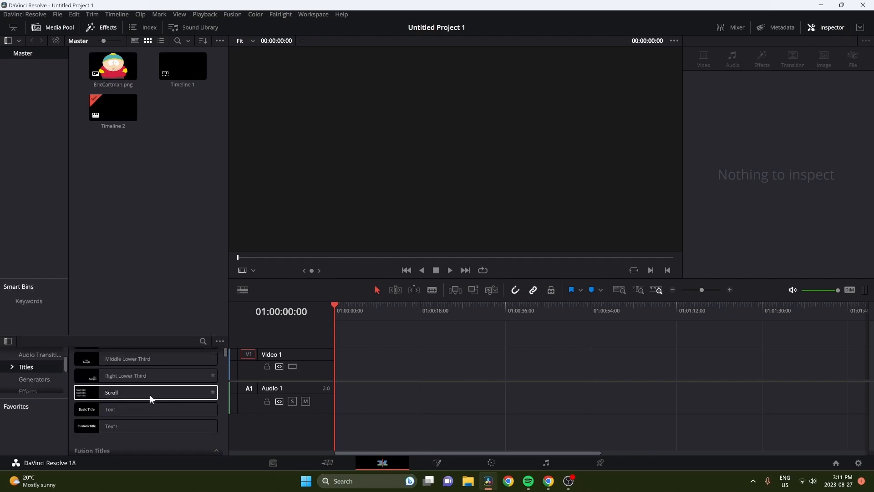
pyautogui.scroll(-2, 32, 381)
pyautogui.click(45, 364)
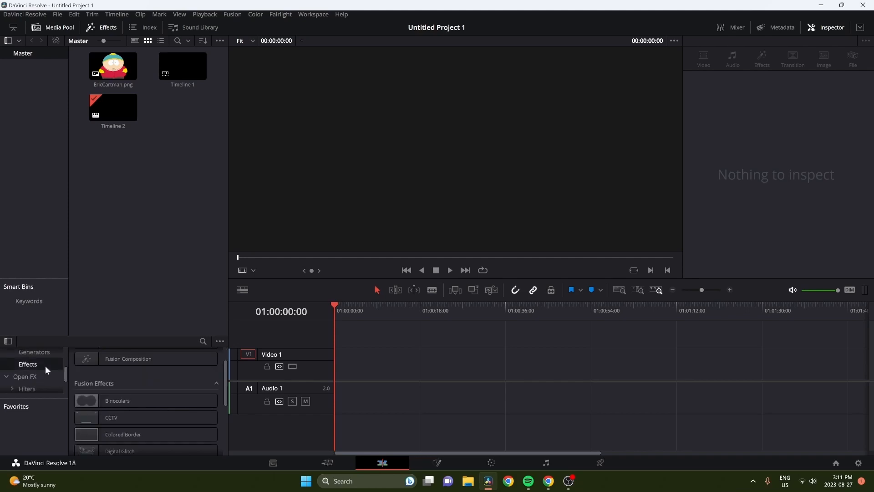
pyautogui.moveTo(157, 359); pyautogui.dragTo(763, 373)
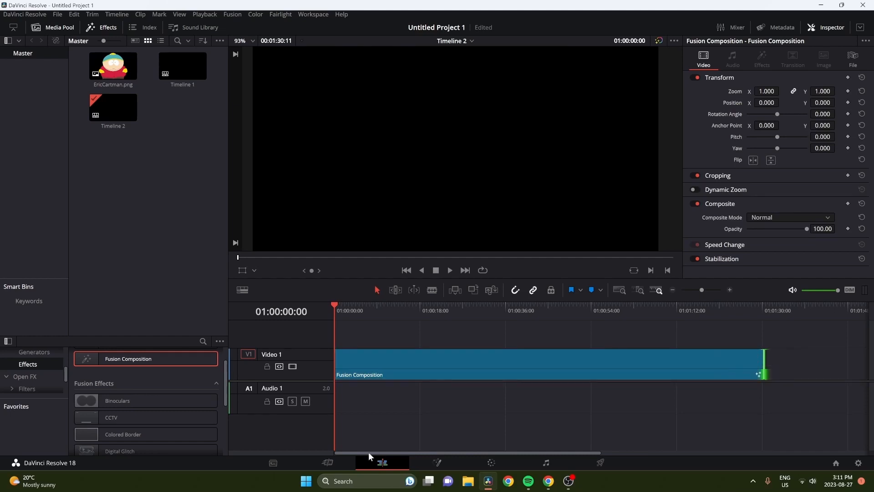
pyautogui.click(449, 463)
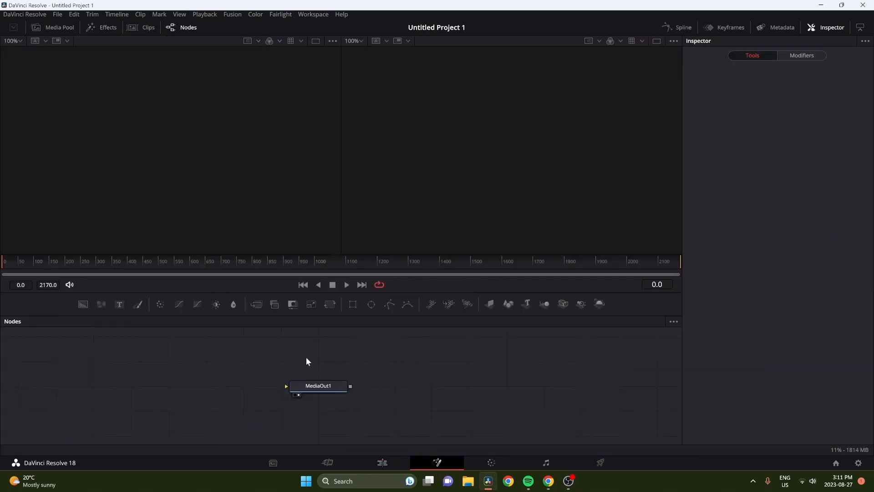
# Step: Add a Background node feeding MediaOut1, with space between the two nodes in the graph
pyautogui.moveTo(373, 379); pyautogui.dragTo(454, 396)
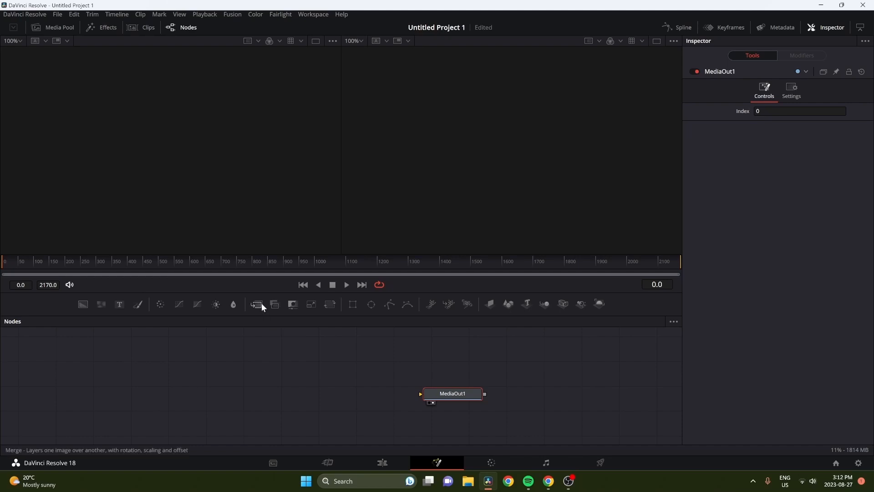
pyautogui.moveTo(83, 304); pyautogui.dragTo(500, 386)
pyautogui.moveTo(170, 392); pyautogui.dragTo(168, 362)
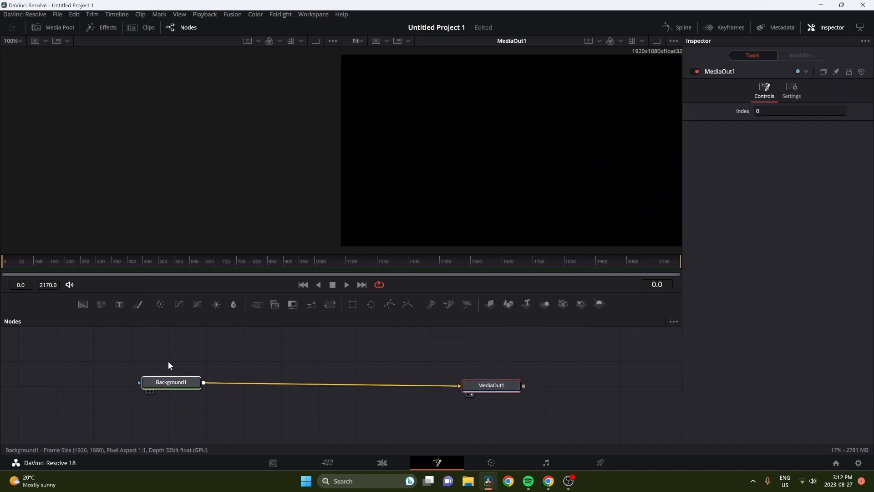
# Step: Bring EricCartman.png into the node graph and reconnect Background1 to MediaOut1
pyautogui.click(114, 29)
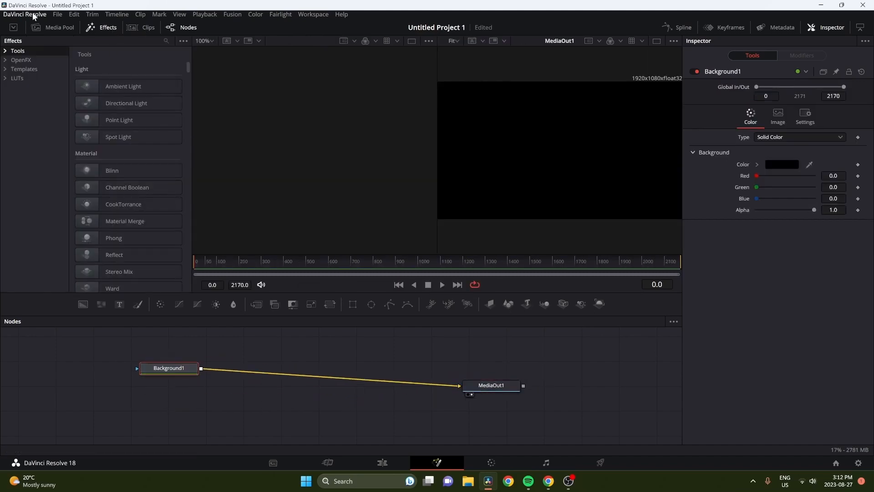
pyautogui.click(52, 28)
pyautogui.moveTo(104, 72); pyautogui.dragTo(459, 385)
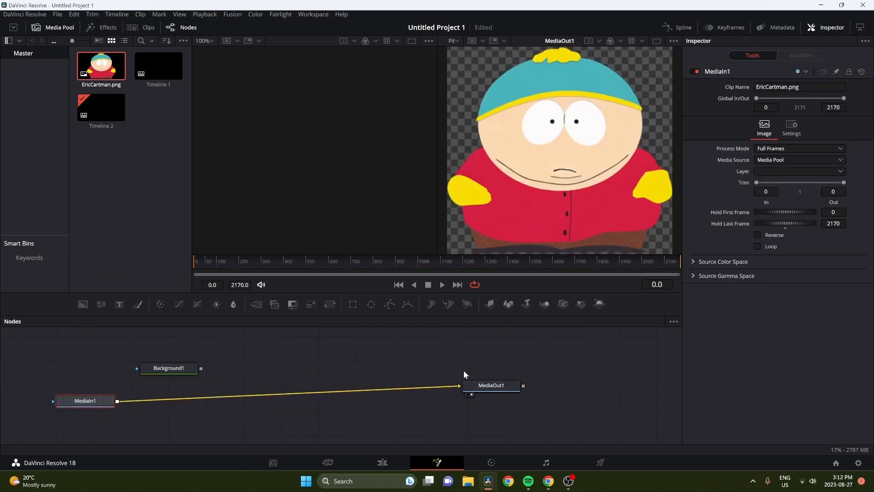
pyautogui.moveTo(455, 386)
pyautogui.mouseDown()
pyautogui.moveTo(228, 380)
pyautogui.moveTo(212, 369)
pyautogui.moveTo(470, 400)
pyautogui.moveTo(460, 387)
pyautogui.mouseUp()
pyautogui.moveTo(169, 368); pyautogui.dragTo(236, 382)
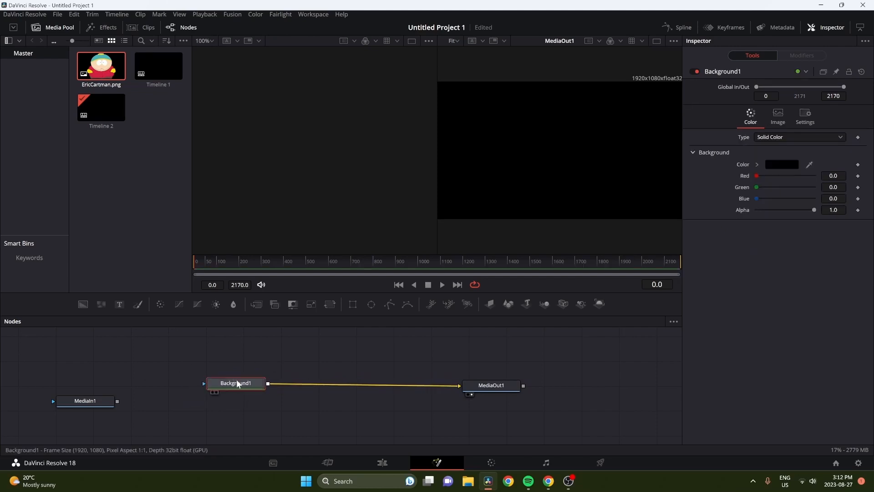
# Step: Keep Background1 as a solid color and change it to pale skin yellow, about red 0.97, green 0.92, blue 0.65
pyautogui.click(796, 138)
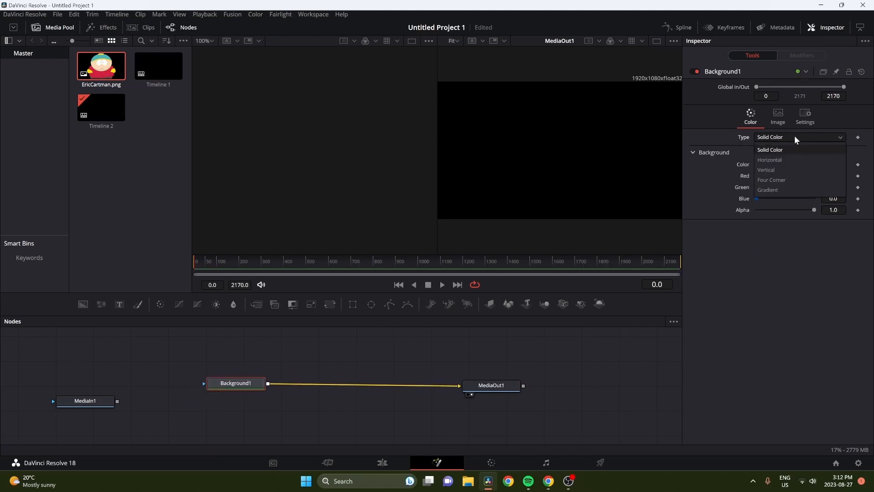
pyautogui.click(714, 137)
pyautogui.click(782, 164)
pyautogui.moveTo(530, 203); pyautogui.dragTo(546, 163)
pyautogui.click(519, 215)
pyautogui.moveTo(517, 222); pyautogui.dragTo(517, 220)
pyautogui.click(523, 322)
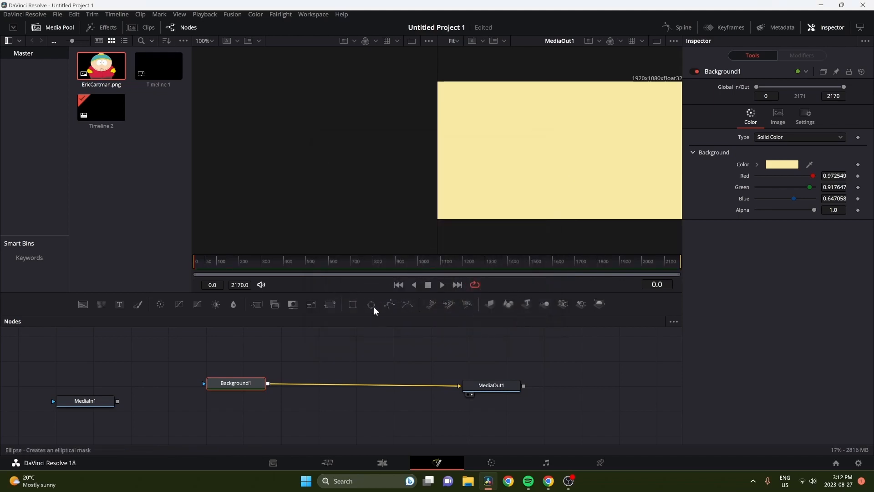
# Step: Add an ellipse mask to Background1
pyautogui.moveTo(375, 311); pyautogui.dragTo(203, 383)
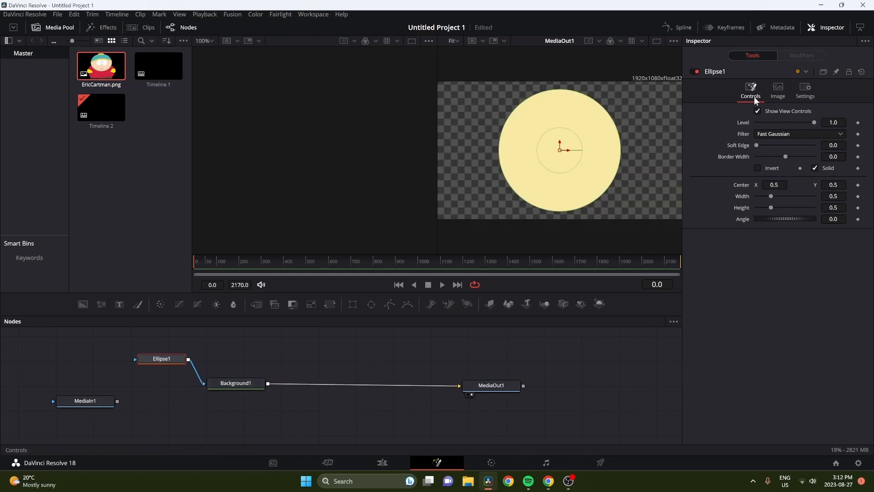
pyautogui.click(785, 93)
pyautogui.click(751, 94)
# Step: Shape the ellipse into a head about 0.378 wide and 0.315 high, centered at about X 0.504, Y 0.546
pyautogui.click(815, 167)
pyautogui.moveTo(773, 184)
pyautogui.mouseDown()
pyautogui.moveTo(748, 184)
pyautogui.moveTo(787, 185)
pyautogui.mouseUp()
pyautogui.doubleClick(738, 186)
pyautogui.moveTo(770, 196)
pyautogui.mouseDown()
pyautogui.moveTo(774, 208)
pyautogui.moveTo(765, 209)
pyautogui.mouseUp()
pyautogui.moveTo(561, 150); pyautogui.dragTo(561, 144)
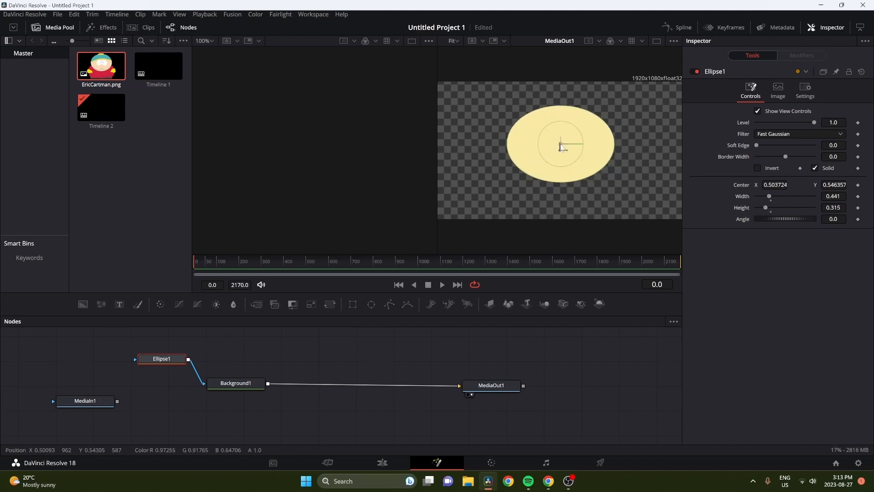
pyautogui.moveTo(769, 196); pyautogui.dragTo(759, 203)
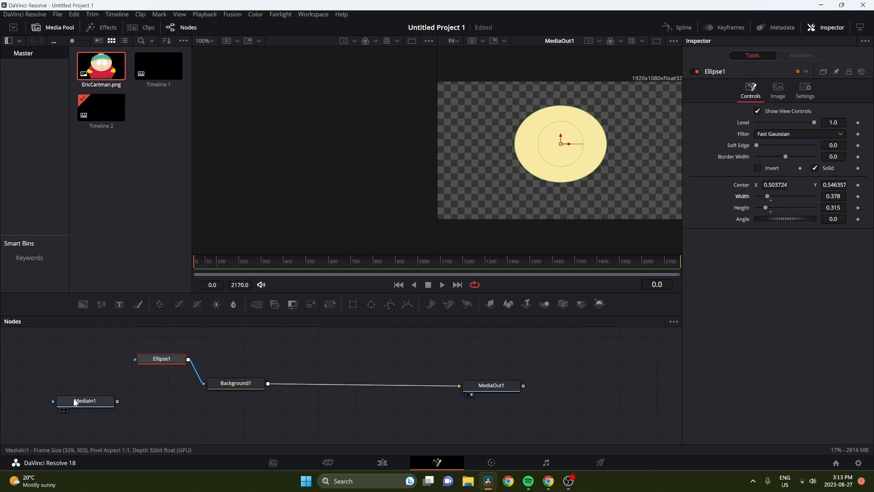
# Step: Merge the MediaIn1 character image over Background1 at a larger size and disconnect the image from Merge1
pyautogui.moveTo(74, 401); pyautogui.dragTo(266, 383)
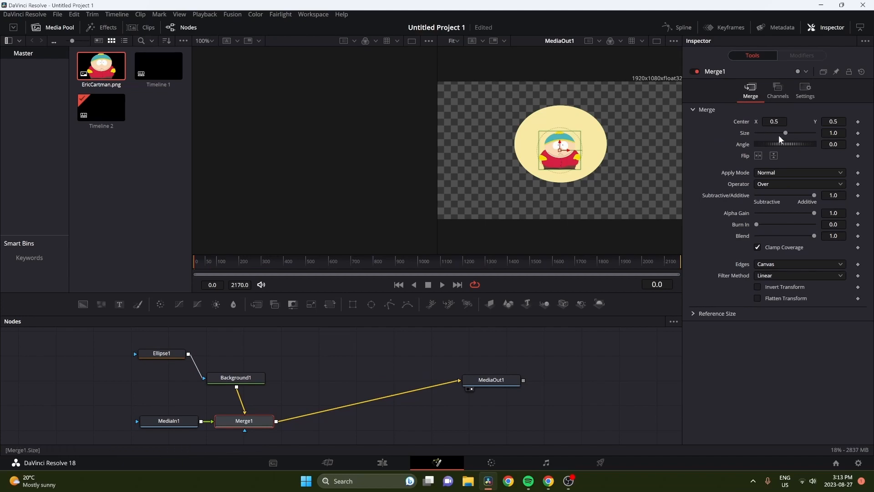
pyautogui.moveTo(785, 133)
pyautogui.mouseDown()
pyautogui.moveTo(806, 133)
pyautogui.moveTo(799, 132)
pyautogui.mouseUp()
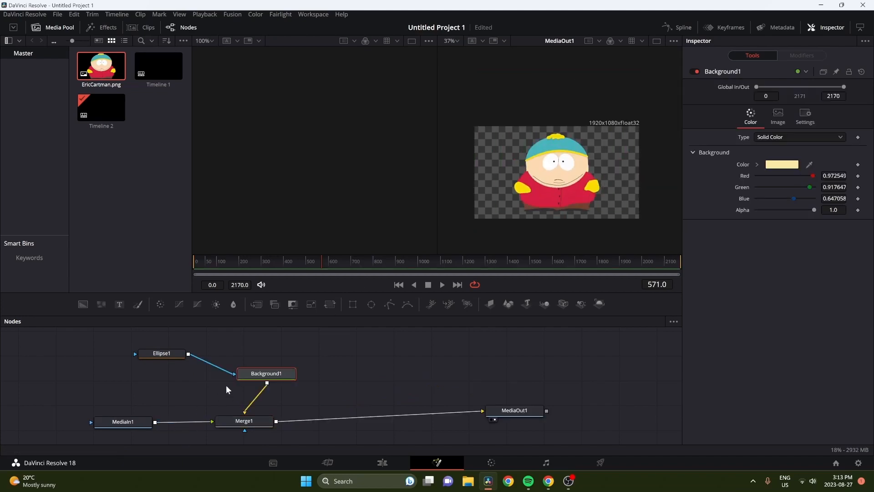
pyautogui.moveTo(210, 421)
pyautogui.mouseDown()
pyautogui.moveTo(200, 414)
pyautogui.moveTo(209, 415)
pyautogui.mouseUp()
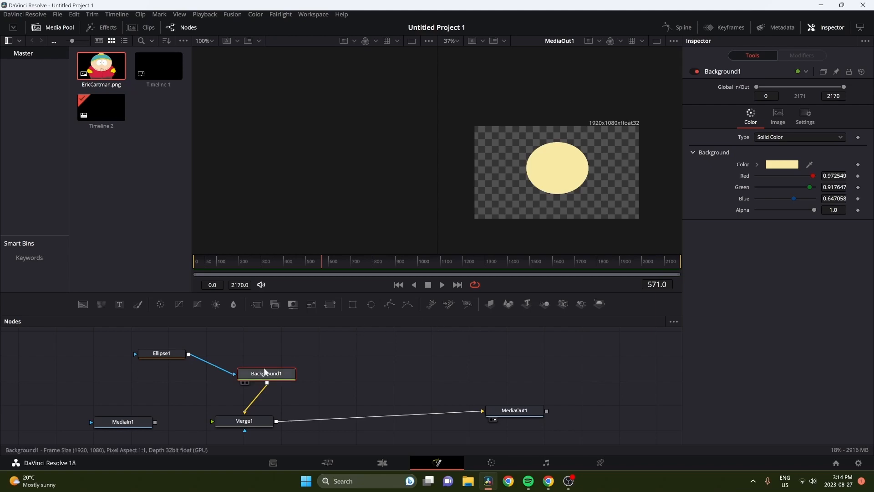
# Step: Merge a second Background node over Background1 and color it bright blue, #1bbde2
pyautogui.moveTo(266, 372); pyautogui.dragTo(267, 351)
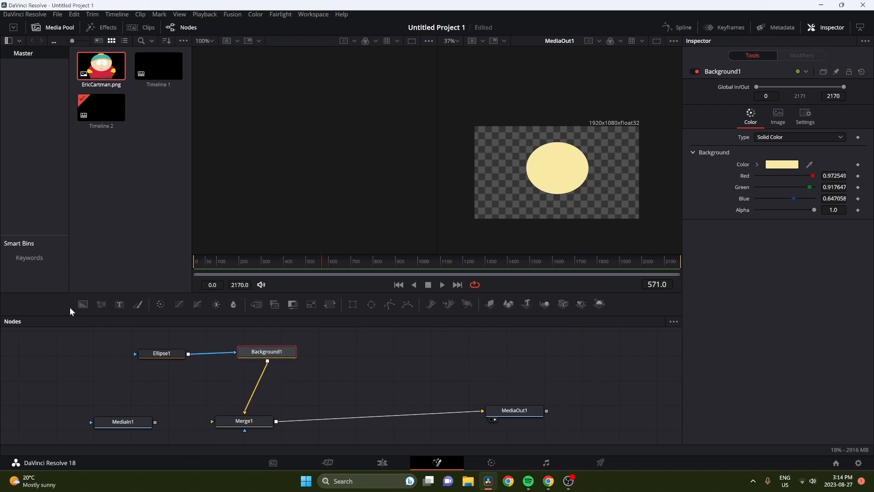
pyautogui.moveTo(83, 303); pyautogui.dragTo(267, 361)
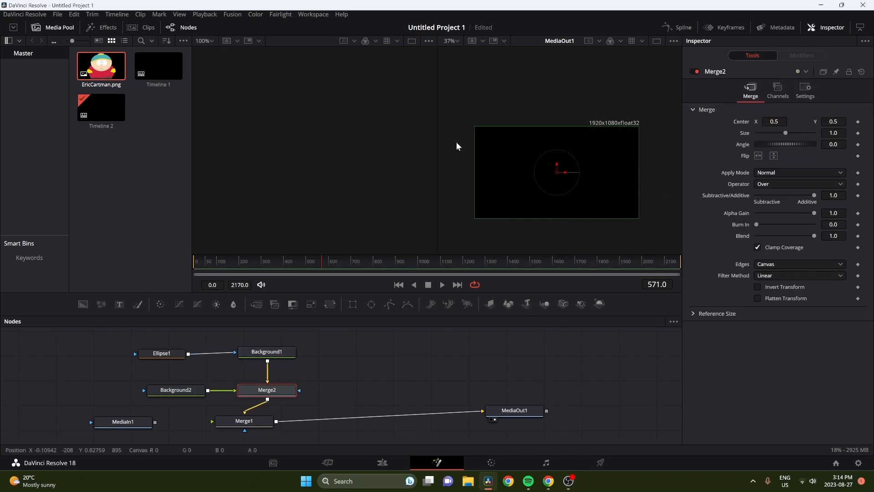
pyautogui.click(184, 390)
pyautogui.click(783, 164)
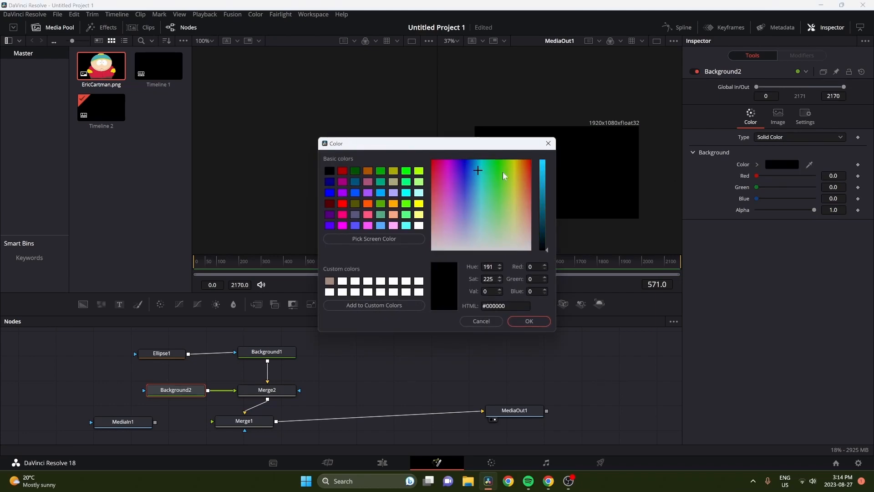
pyautogui.click(544, 172)
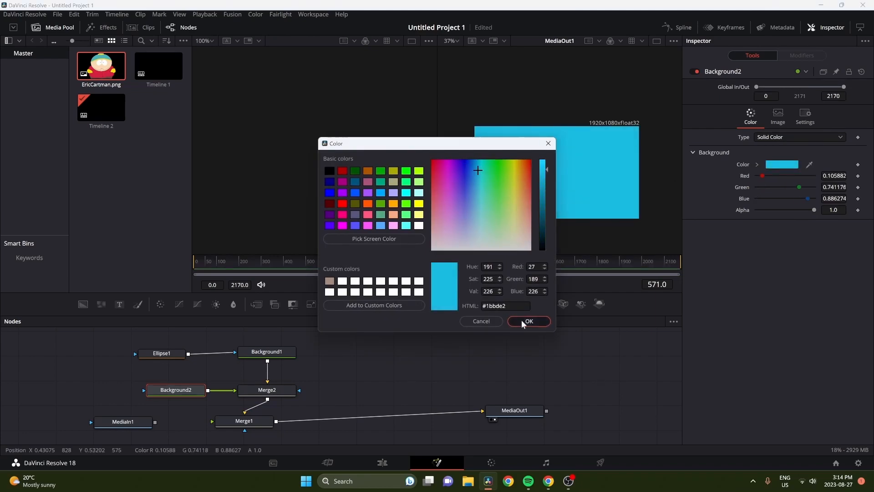
pyautogui.click(521, 321)
# Step: Attach a polygon mask to Background2 and trace its first points along the upper-left edge of the head ellipse
pyautogui.moveTo(508, 304); pyautogui.dragTo(146, 392)
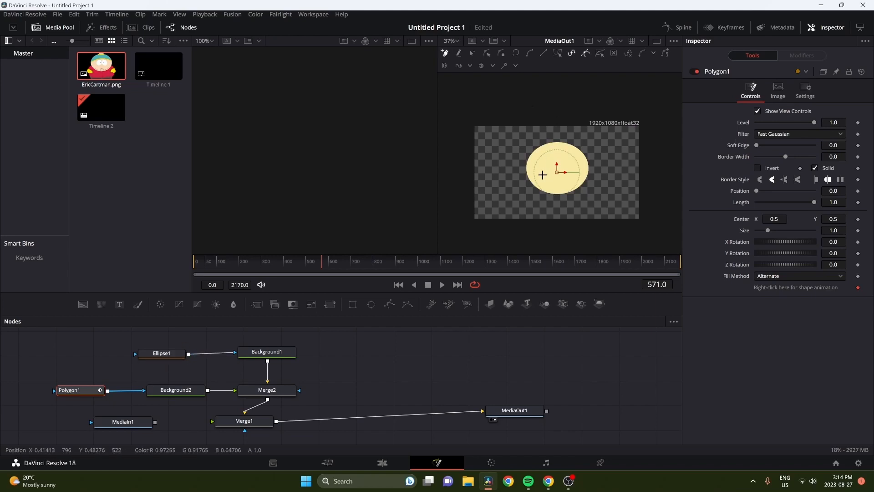
pyautogui.scroll(5, 542, 175)
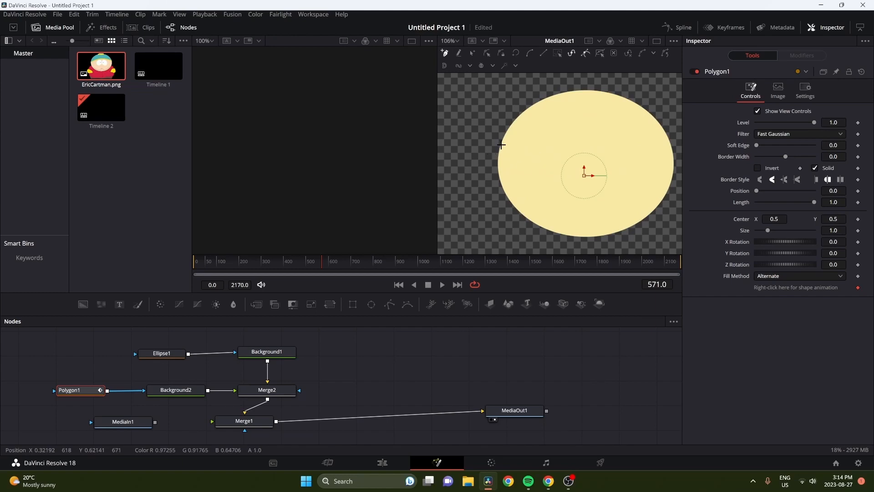
pyautogui.scroll(2, 501, 145)
pyautogui.scroll(2, 482, 191)
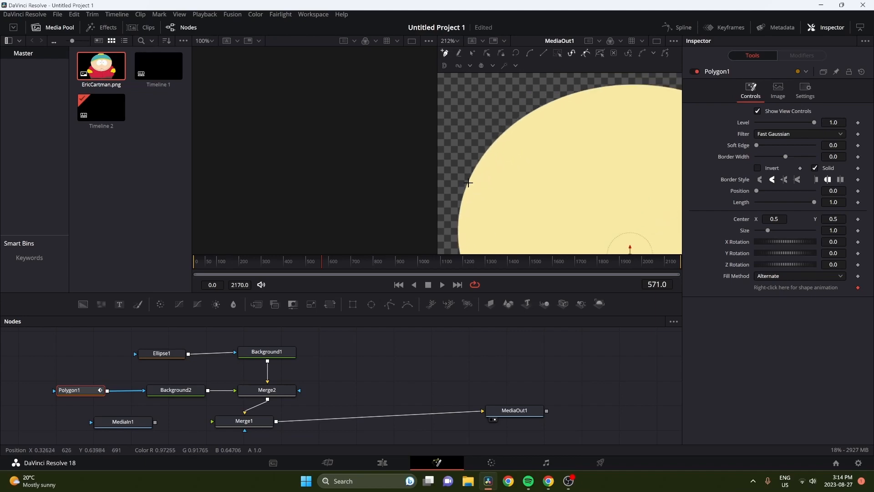
pyautogui.click(468, 183)
pyautogui.click(477, 164)
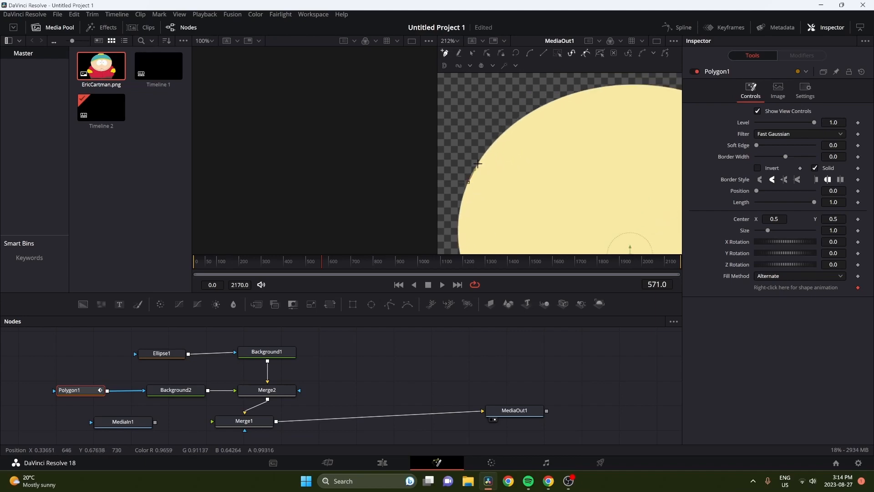
pyautogui.click(491, 145)
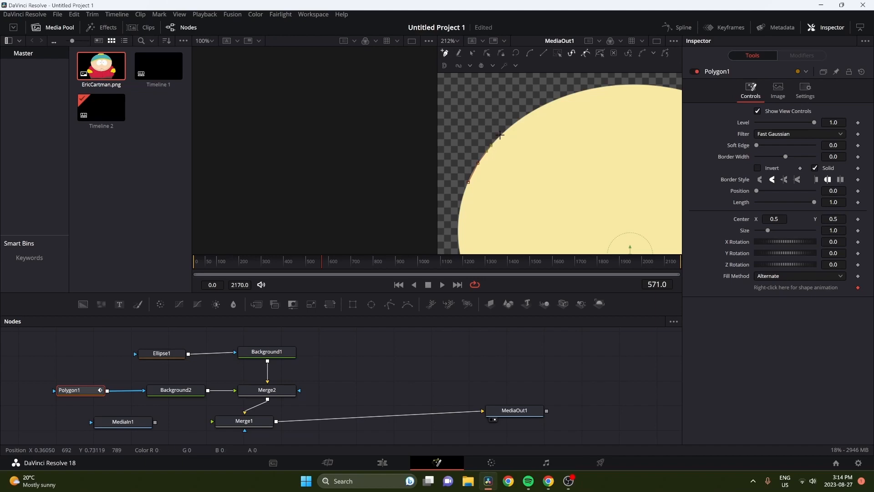
pyautogui.click(532, 112)
pyautogui.click(549, 101)
pyautogui.click(577, 93)
pyautogui.click(591, 88)
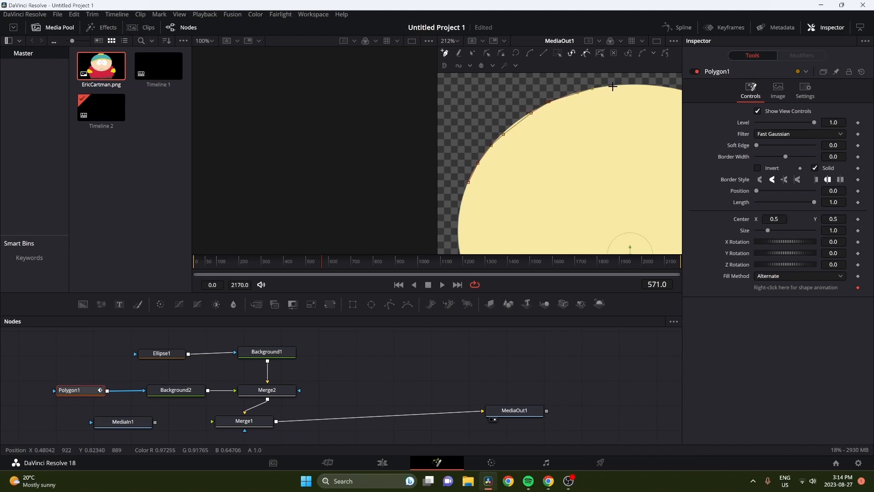
# Step: Continue the polygon over the head's top and down its upper-right edge
pyautogui.moveTo(610, 89); pyautogui.dragTo(550, 126)
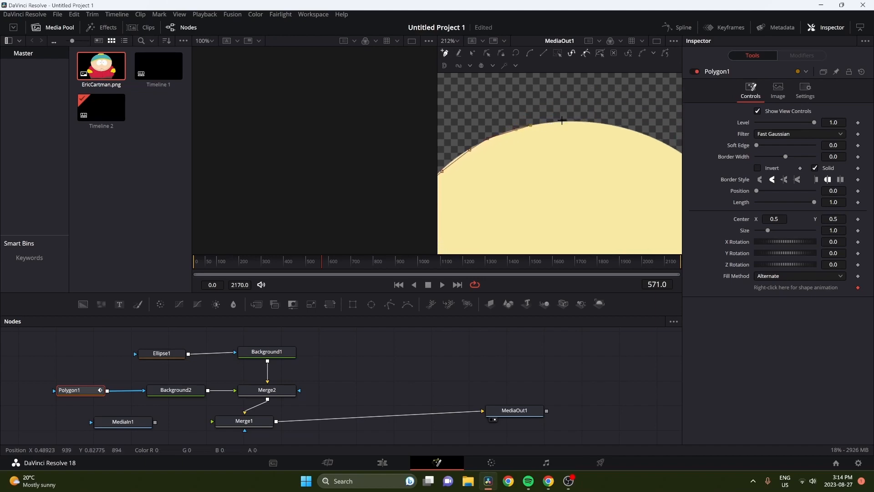
pyautogui.click(605, 123)
pyautogui.click(636, 134)
pyautogui.moveTo(653, 142); pyautogui.dragTo(609, 139)
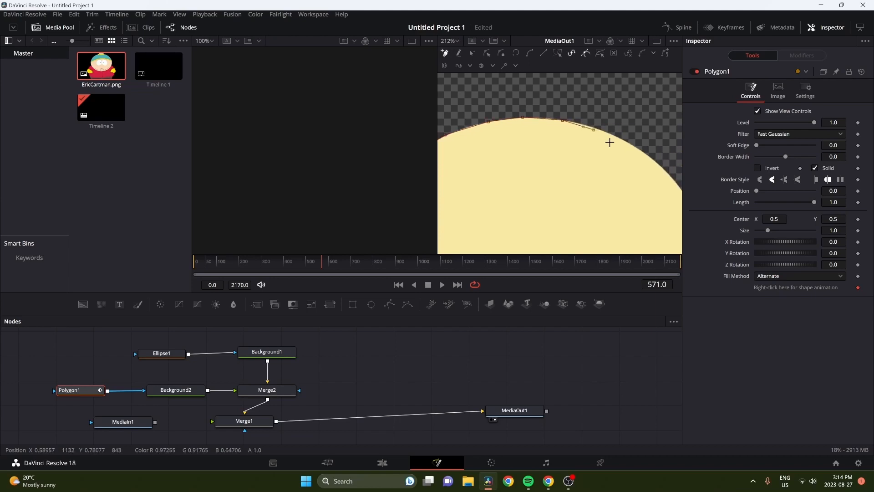
pyautogui.click(634, 146)
pyautogui.click(666, 171)
pyautogui.moveTo(654, 203); pyautogui.dragTo(574, 162)
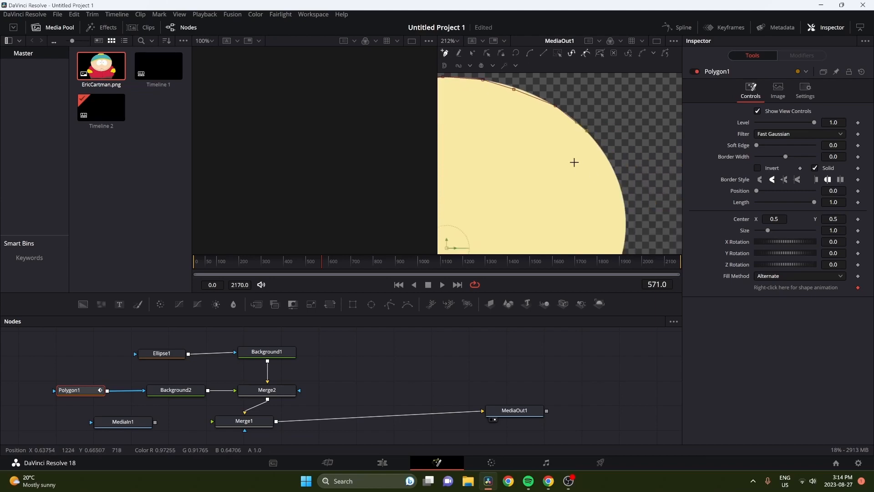
pyautogui.click(611, 167)
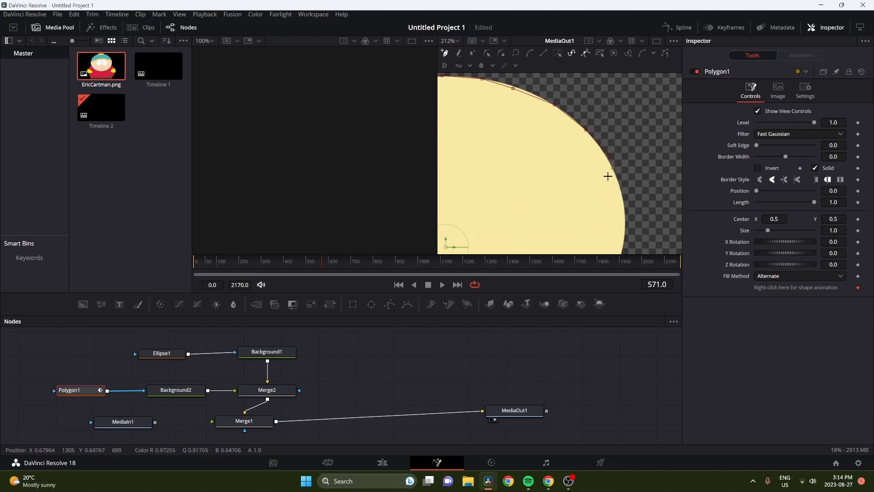
# Step: Run the hat's lower edge back across the forehead, close the polygon at its first point, and select Background2
pyautogui.moveTo(503, 179); pyautogui.dragTo(540, 138)
pyautogui.click(518, 132)
pyautogui.click(486, 136)
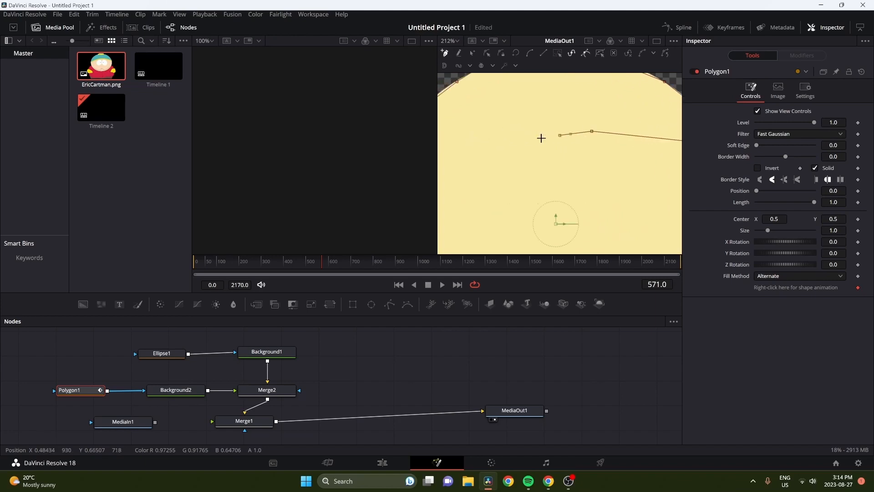
pyautogui.click(511, 133)
pyautogui.click(486, 133)
pyautogui.moveTo(472, 142); pyautogui.dragTo(534, 146)
pyautogui.hotkey('ctrl', 'z')
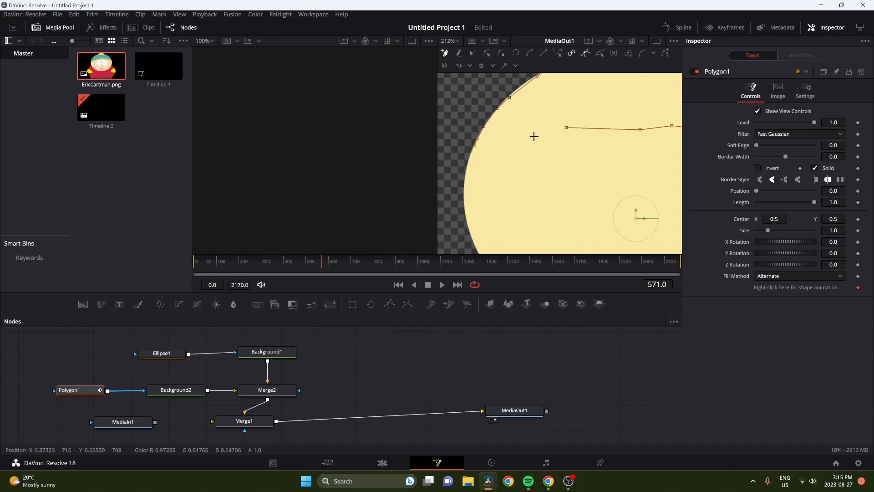
pyautogui.click(549, 132)
pyautogui.hotkey('ctrl', 'z')
pyautogui.click(475, 146)
pyautogui.scroll(-2, 524, 162)
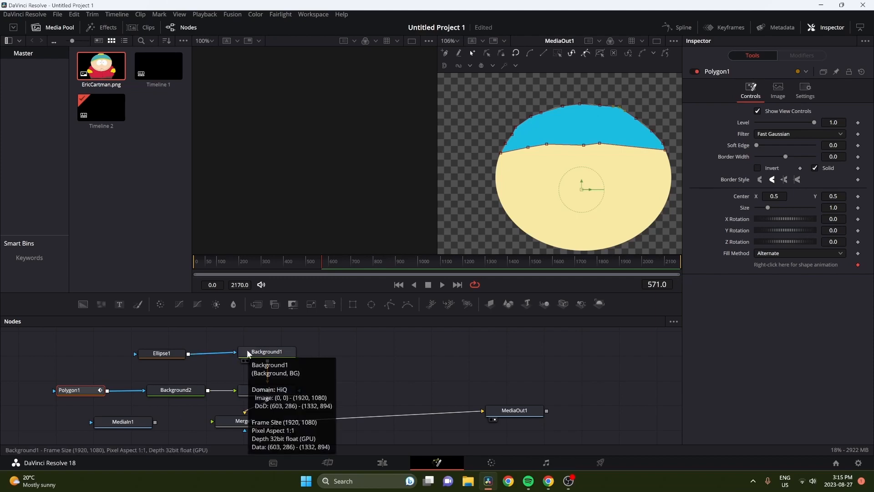
pyautogui.click(196, 389)
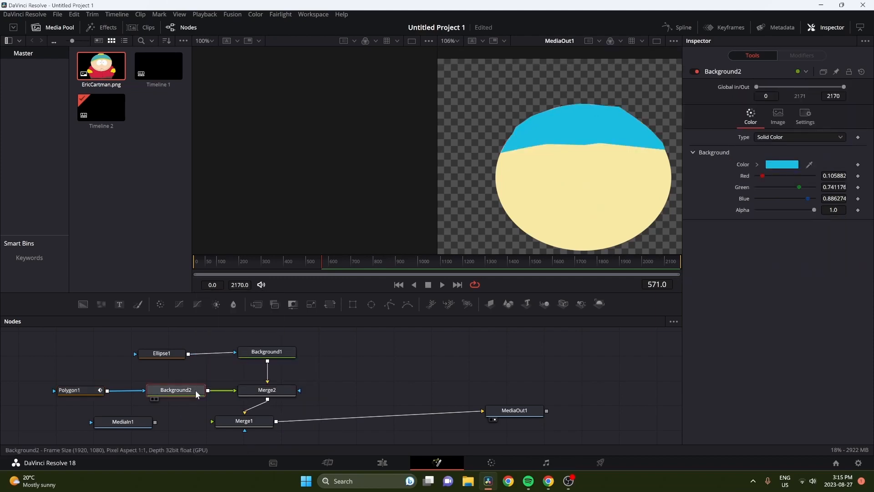
# Step: Rename the Background2 node as Blue Hat and the Background1 node as Head
pyautogui.press('F2')
pyautogui.write('Blue Hat')
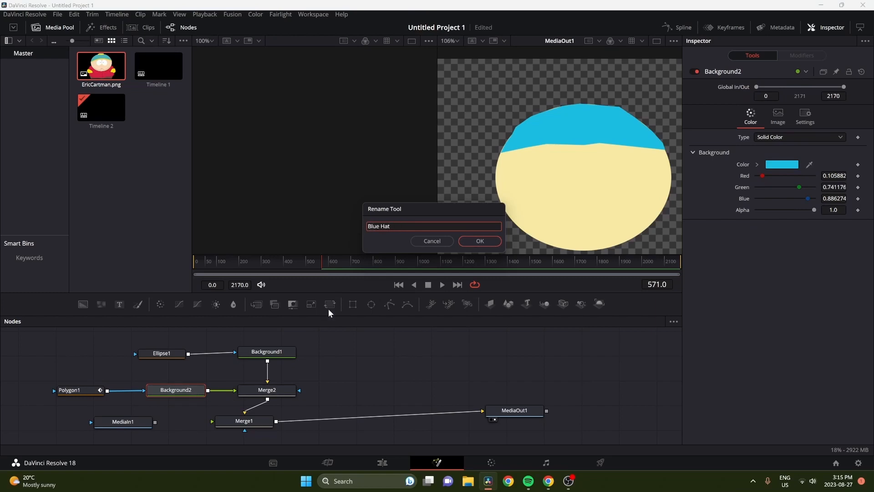
pyautogui.click(458, 243)
pyautogui.click(287, 352)
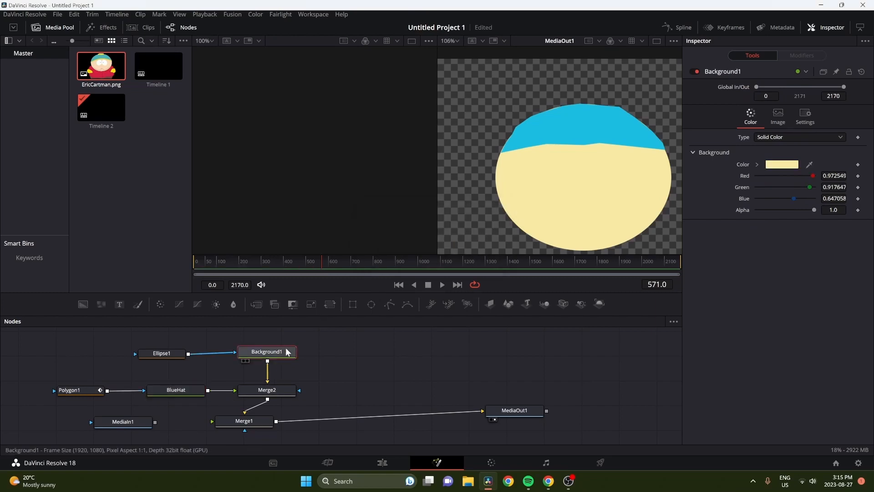
pyautogui.press('F2')
pyautogui.write('Head')
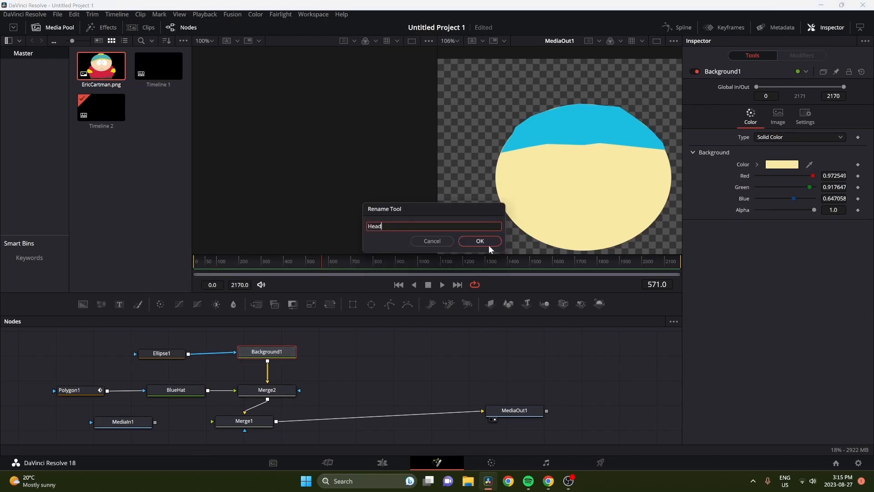
pyautogui.click(488, 245)
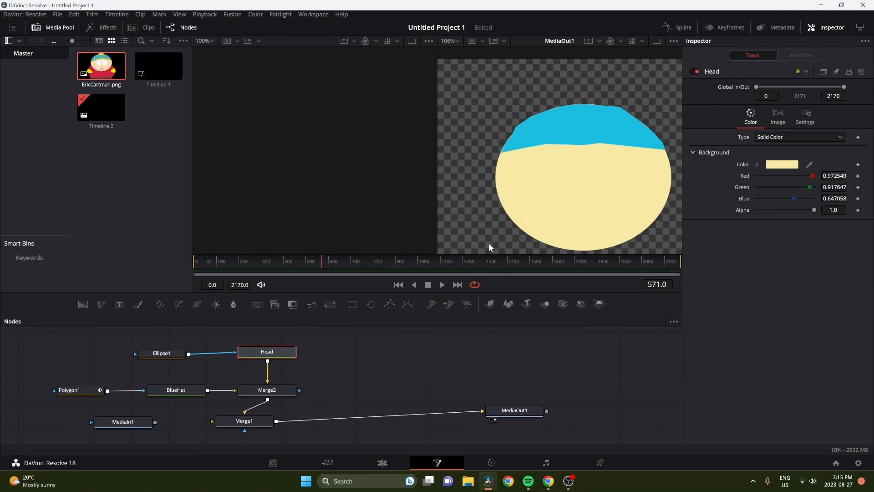
# Step: Spread out the node graph by moving MediaOut1 and Merge1 aside and shifting the head and hat nodes up, away from Merge1
pyautogui.scroll(-3, 321, 348)
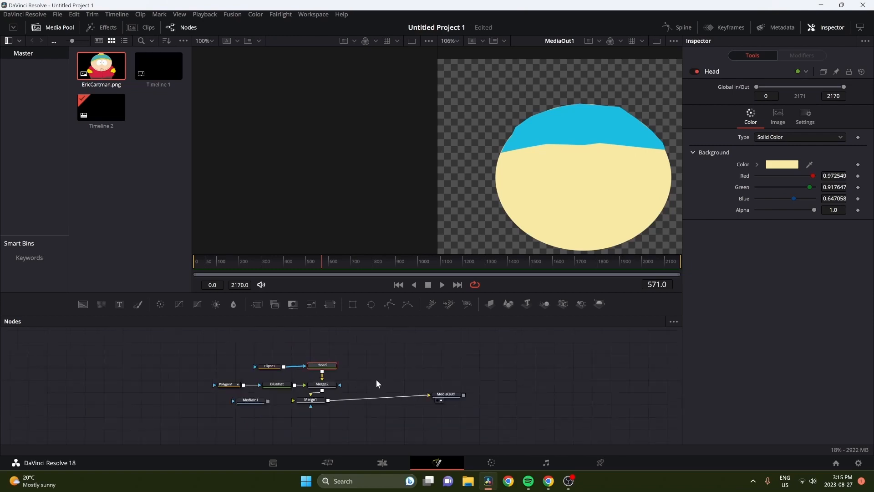
pyautogui.moveTo(447, 394); pyautogui.dragTo(492, 400)
pyautogui.moveTo(317, 405); pyautogui.dragTo(329, 409)
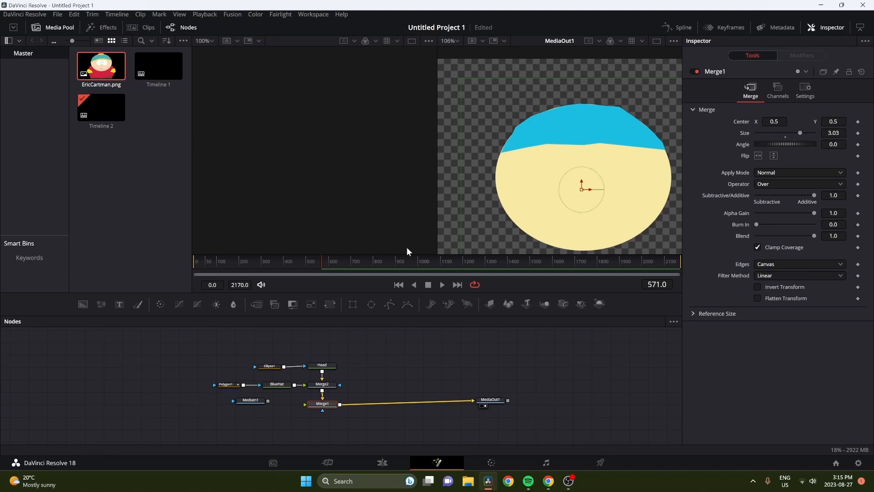
pyautogui.moveTo(337, 336); pyautogui.dragTo(226, 352)
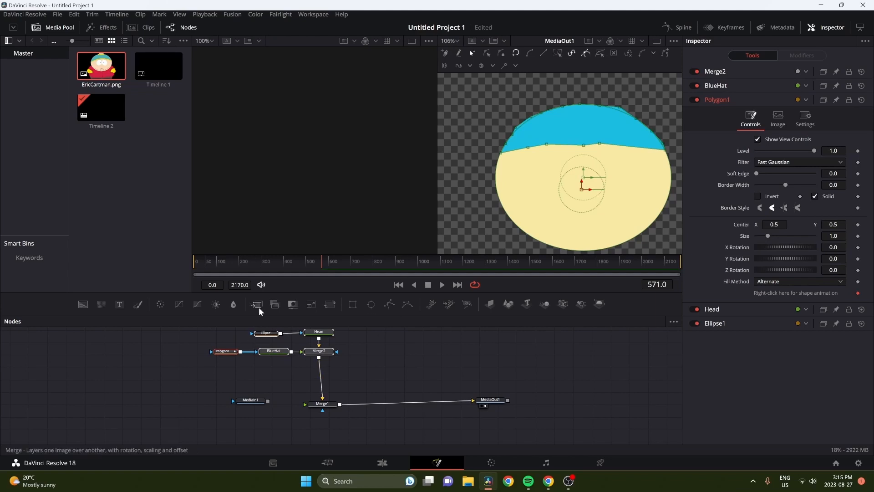
# Step: Merge a new Background node between Merge2 and Merge1 and color it bright yellow, #ecf811
pyautogui.moveTo(84, 307); pyautogui.dragTo(319, 369)
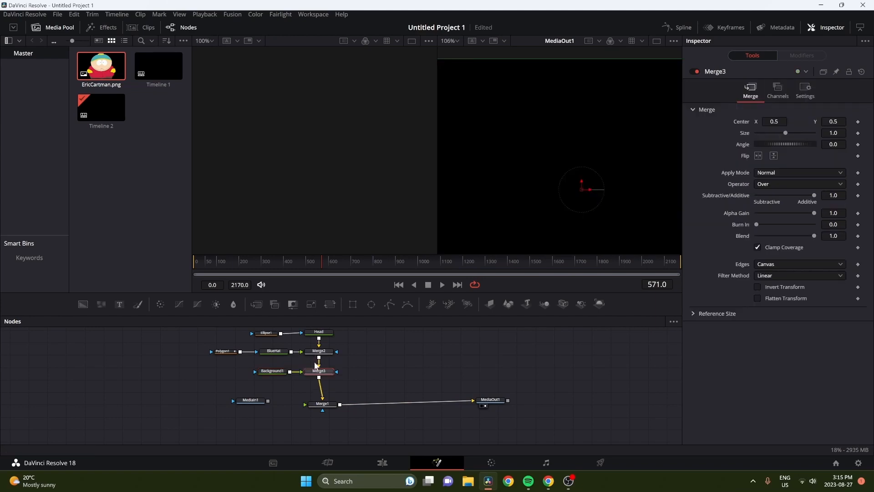
pyautogui.click(275, 371)
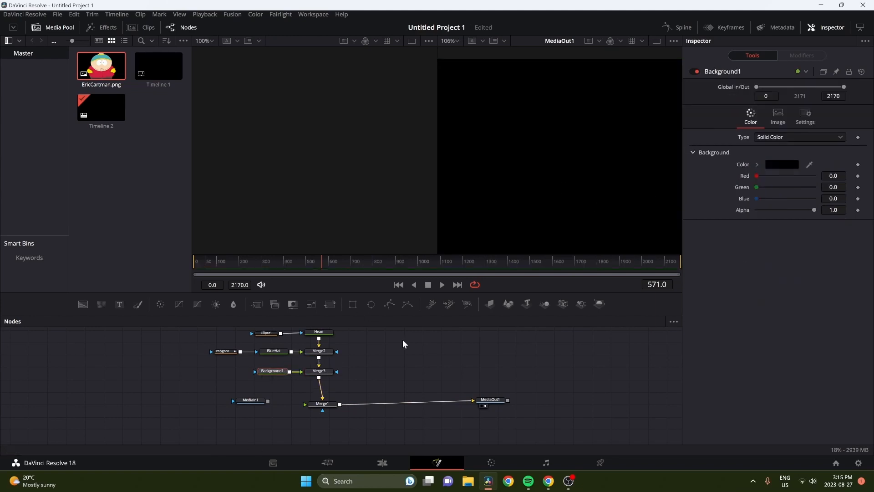
pyautogui.click(782, 165)
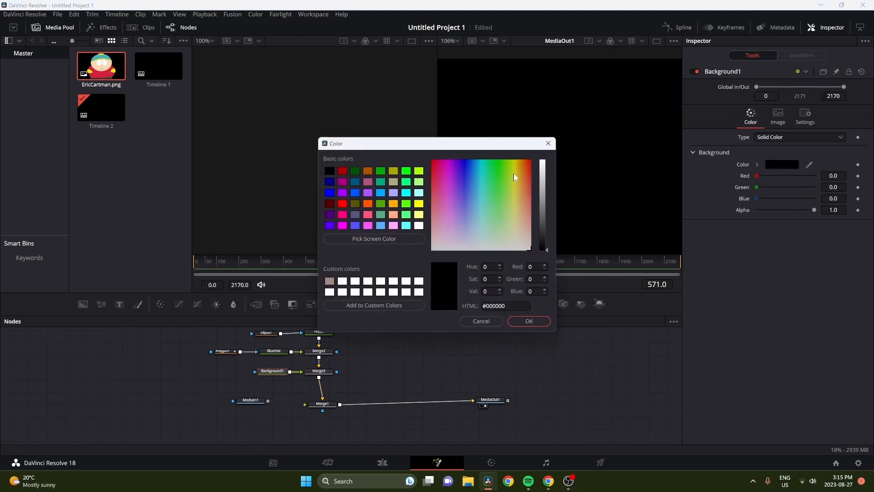
pyautogui.click(512, 167)
pyautogui.click(542, 167)
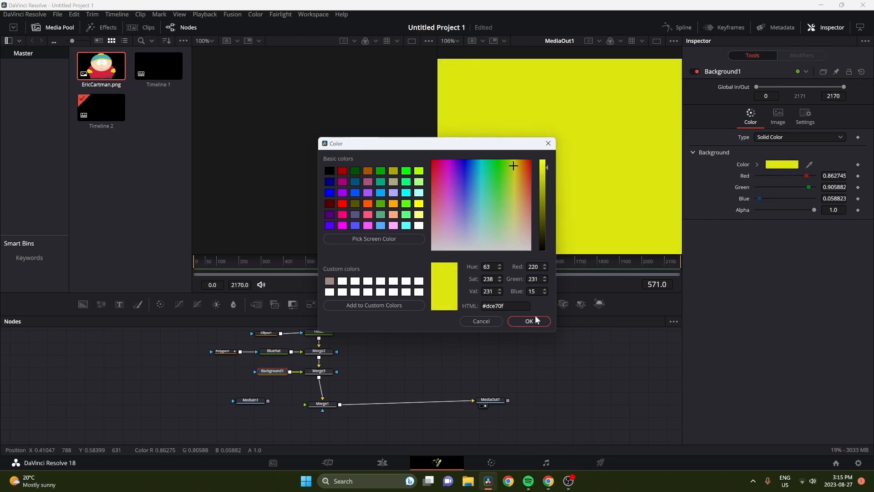
pyautogui.click(543, 162)
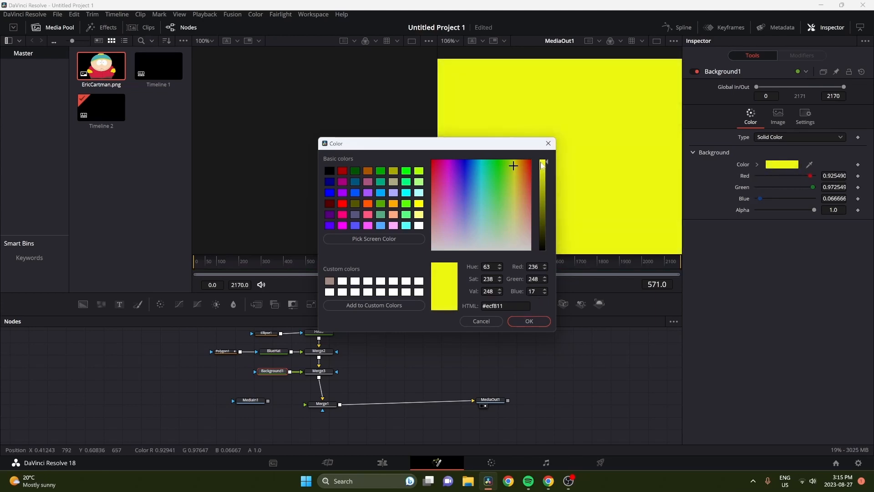
pyautogui.click(525, 324)
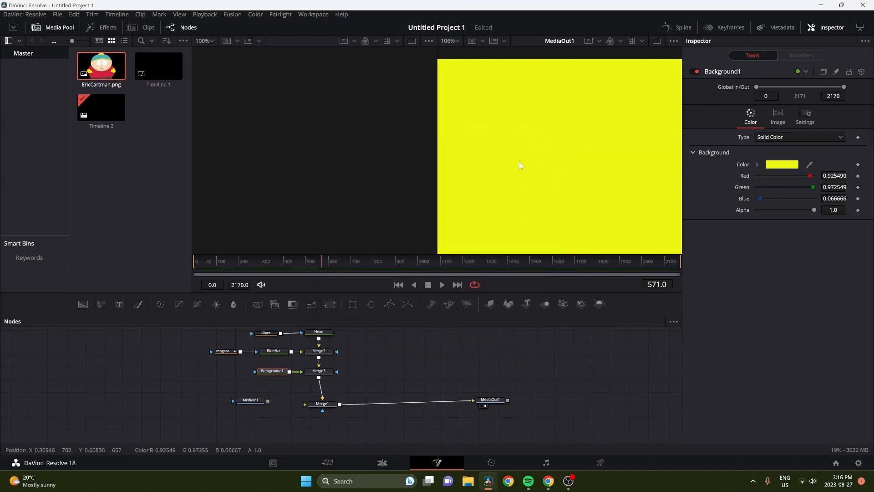
# Step: Try lowering the yellow background's alpha to 0, and undo the alpha changes
pyautogui.scroll(-5, 570, 182)
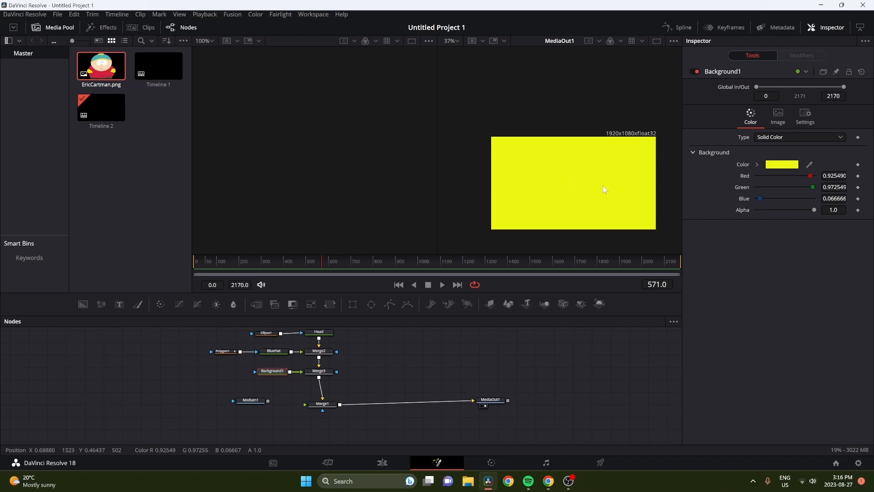
pyautogui.click(784, 210)
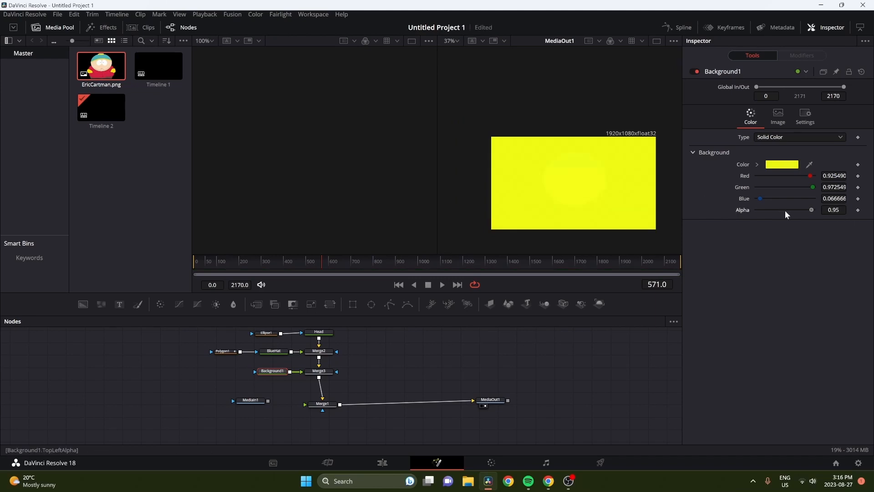
pyautogui.click(785, 210)
pyautogui.click(785, 211)
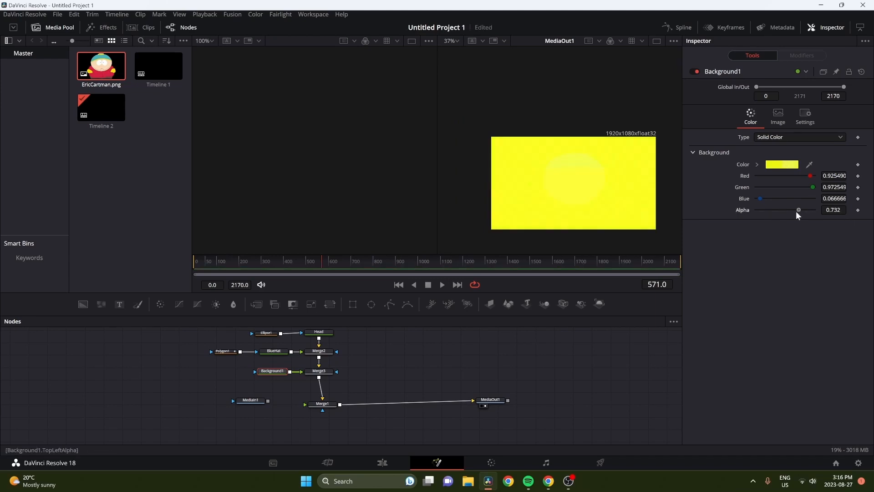
pyautogui.moveTo(795, 211); pyautogui.dragTo(756, 210)
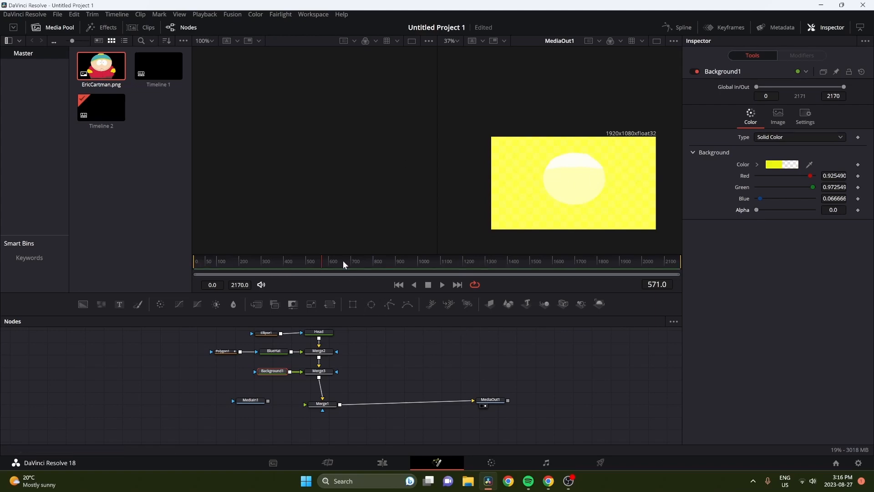
pyautogui.hotkey('ctrl', 'z')
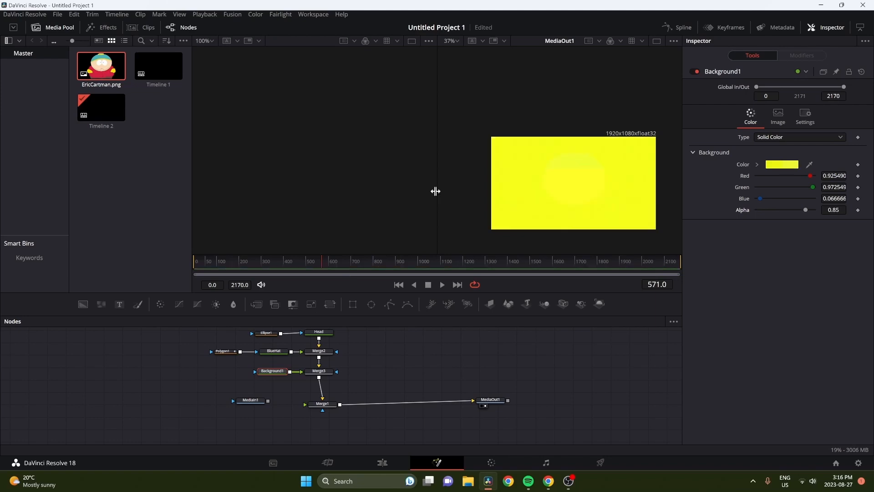
pyautogui.hotkey('ctrl', 'z')
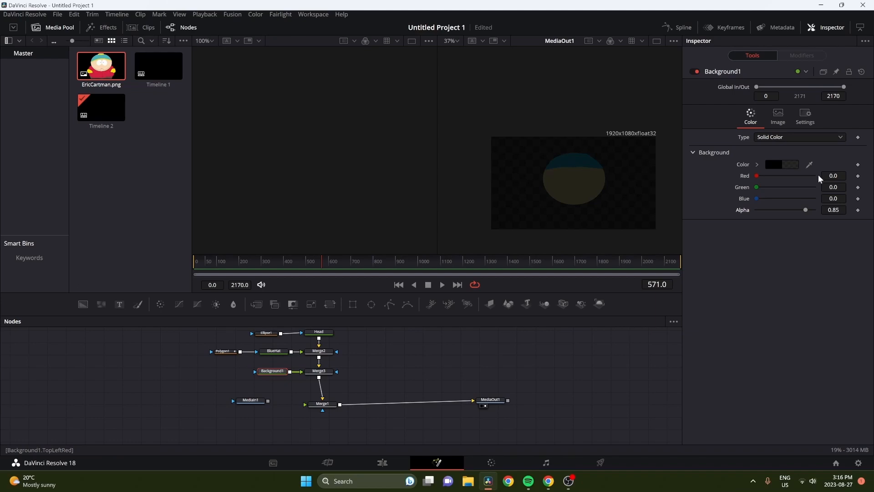
pyautogui.hotkey('ctrl', 'shift', 'z')
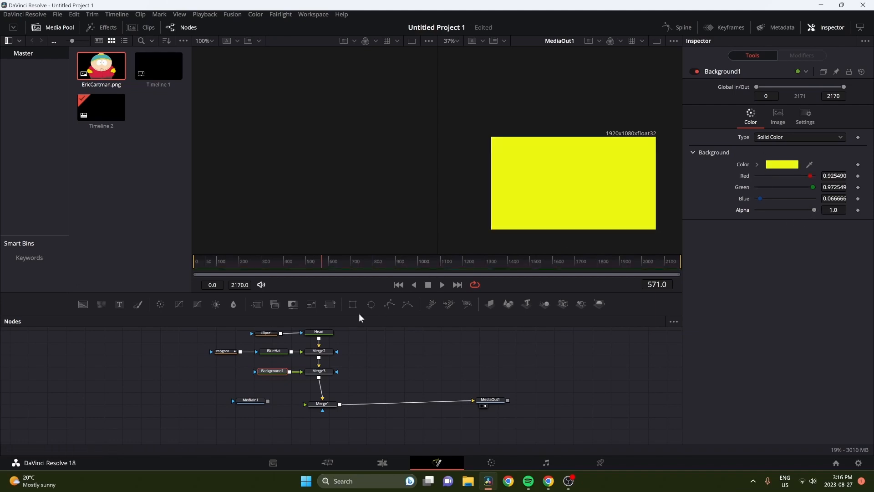
# Step: Attach a polygon mask to the yellow Background1 and trace its first points along the left part of the hat's lower edge
pyautogui.moveTo(390, 304); pyautogui.dragTo(255, 371)
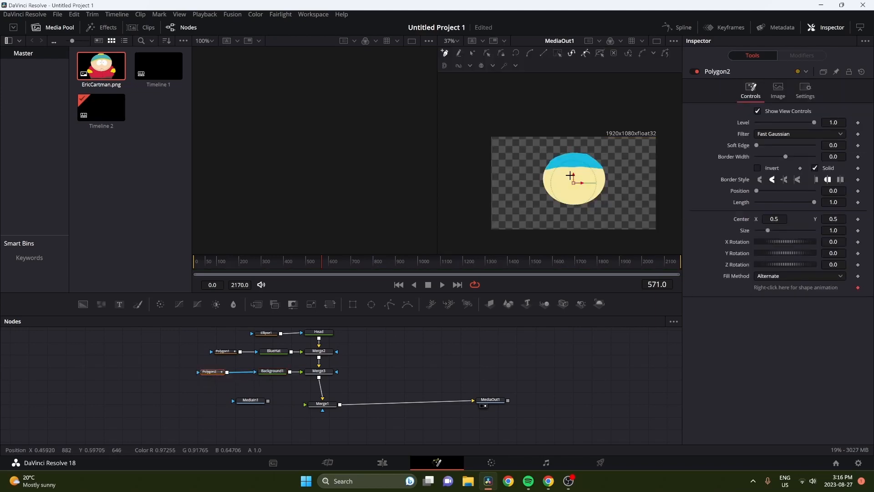
pyautogui.scroll(8, 569, 176)
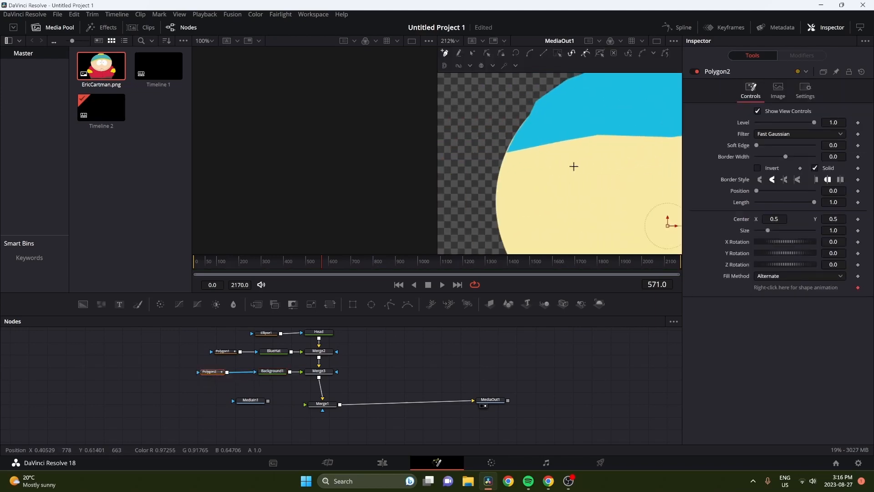
pyautogui.moveTo(573, 166); pyautogui.dragTo(582, 164)
pyautogui.click(515, 154)
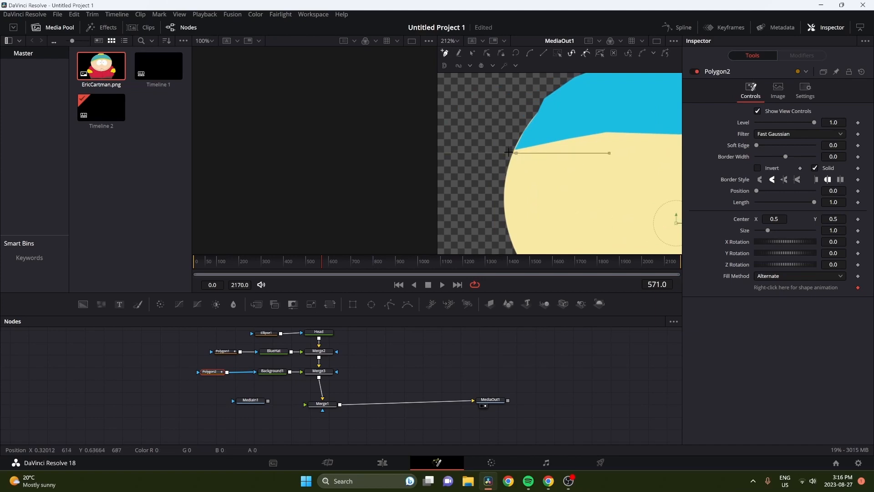
pyautogui.moveTo(508, 152); pyautogui.dragTo(576, 134)
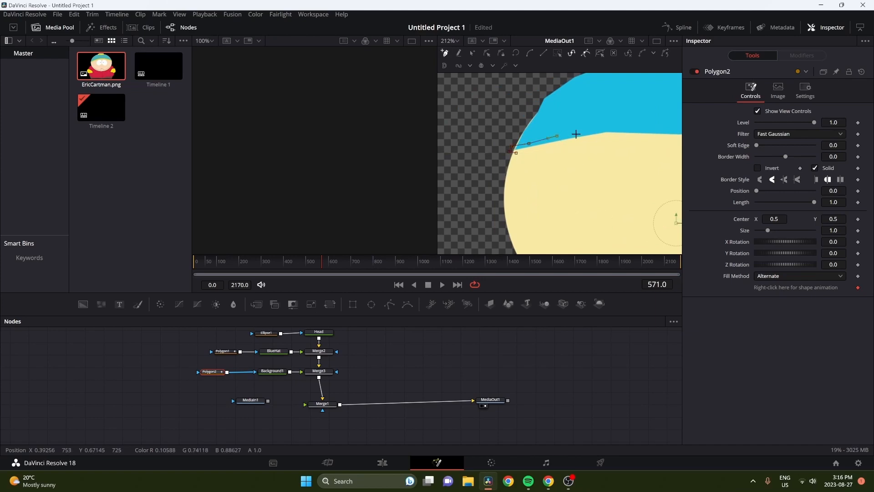
pyautogui.click(575, 134)
pyautogui.click(595, 128)
pyautogui.click(612, 129)
# Step: Continue the polygon just above the hat's lower edge, across the forehead to the right side of the head
pyautogui.moveTo(652, 129); pyautogui.dragTo(597, 143)
pyautogui.click(596, 142)
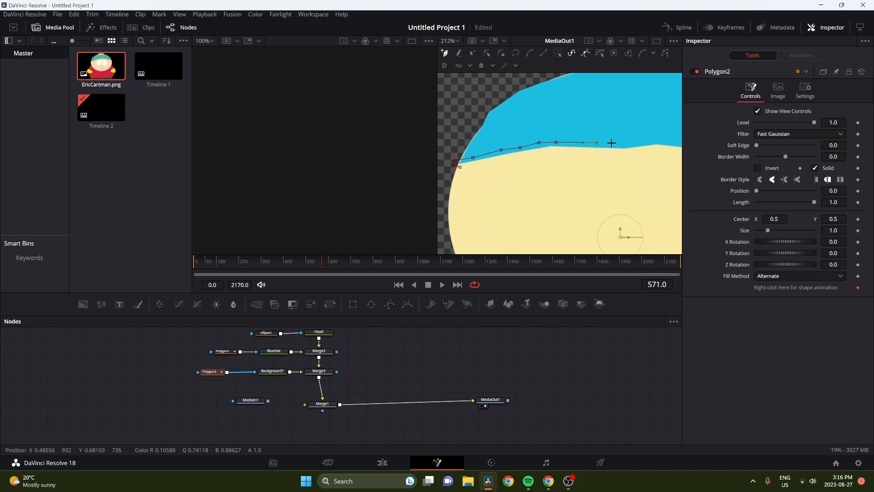
pyautogui.click(612, 143)
pyautogui.moveTo(661, 139); pyautogui.dragTo(570, 146)
pyautogui.click(639, 153)
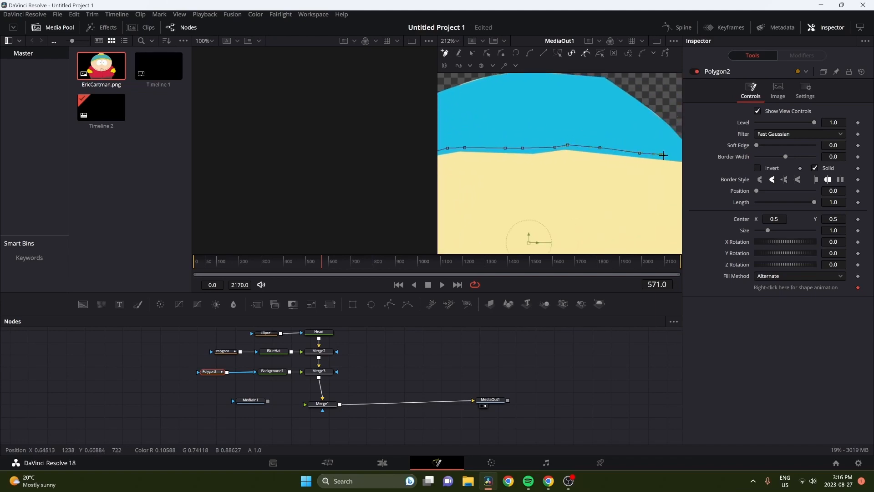
pyautogui.moveTo(663, 155); pyautogui.dragTo(582, 156)
pyautogui.click(593, 157)
pyautogui.click(612, 158)
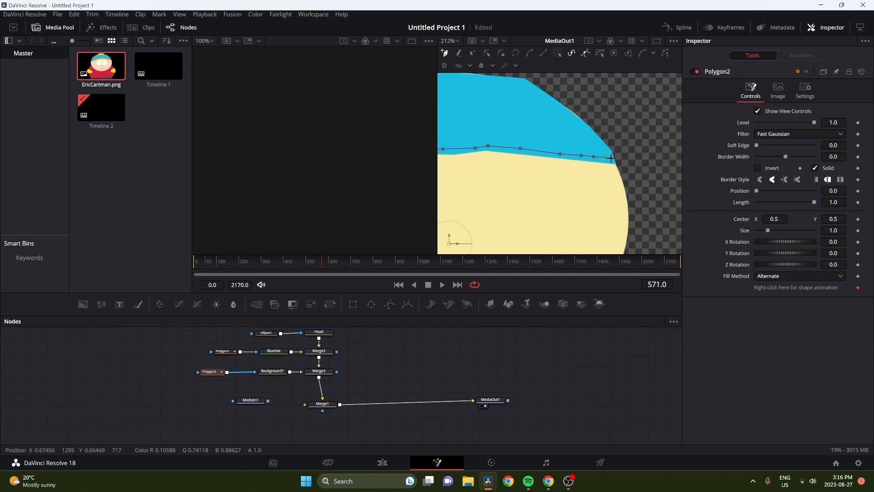
# Step: Turn the polygon down and trace it back leftward just below the hat's edge, closing the thin hat band at its first point
pyautogui.click(615, 171)
pyautogui.moveTo(476, 163); pyautogui.dragTo(577, 154)
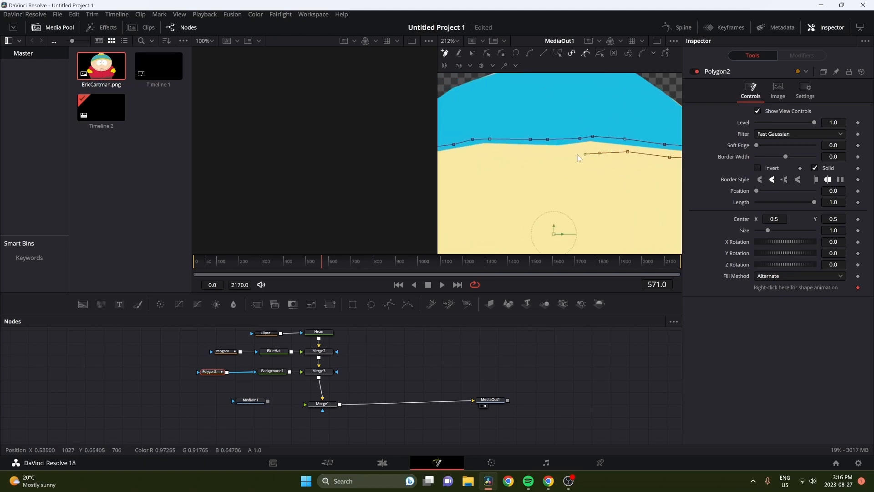
pyautogui.click(551, 154)
pyautogui.click(500, 156)
pyautogui.click(456, 157)
pyautogui.moveTo(495, 160); pyautogui.dragTo(581, 150)
pyautogui.click(517, 152)
pyautogui.click(496, 155)
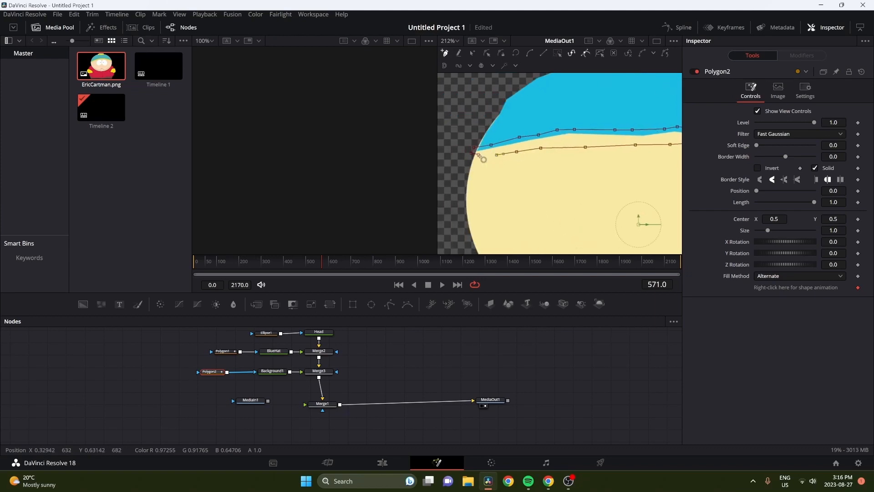
pyautogui.click(474, 148)
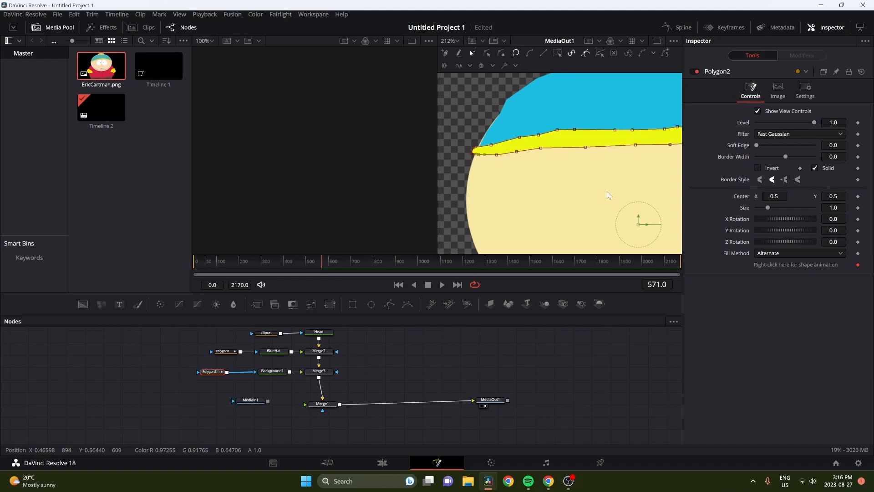
# Step: Move the Merge1 and MediaIn1 nodes farther down to make room below Merge3
pyautogui.scroll(-3, 607, 184)
pyautogui.moveTo(630, 204); pyautogui.dragTo(549, 189)
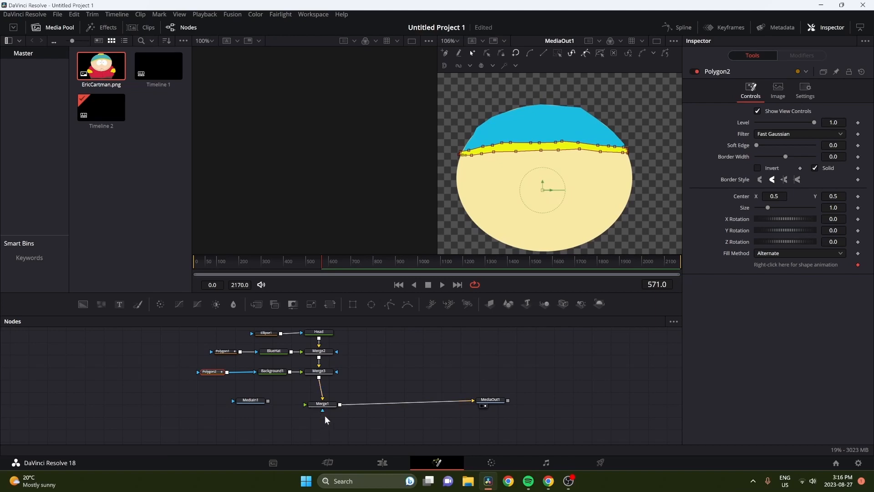
pyautogui.moveTo(325, 411); pyautogui.dragTo(321, 429)
pyautogui.moveTo(250, 400); pyautogui.dragTo(242, 432)
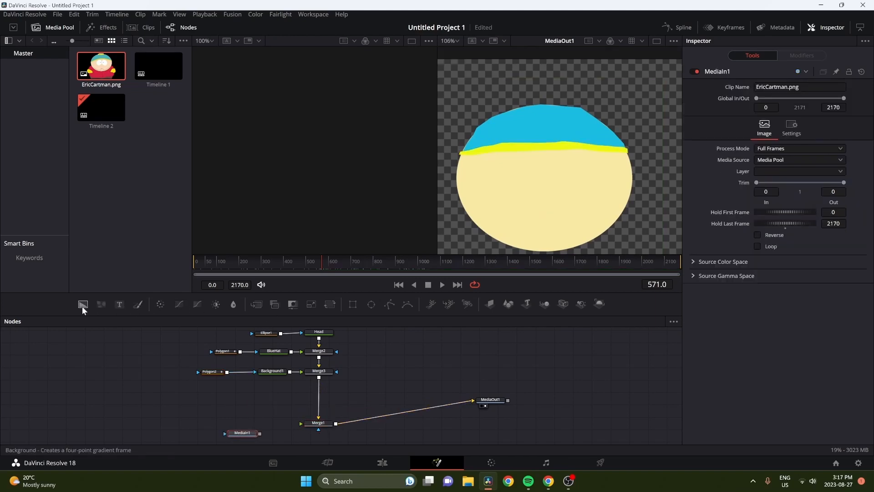
# Step: Duplicate the yellow Background1 node without its mask and merge the copy between Merge3 and Merge1
pyautogui.moveTo(81, 306); pyautogui.dragTo(272, 386)
pyautogui.press('Delete')
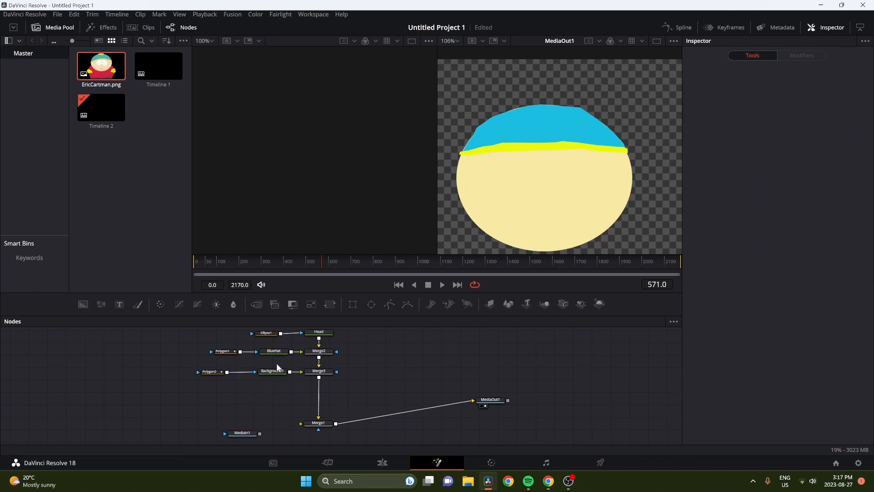
pyautogui.click(274, 370)
pyautogui.hotkey('ctrl', 'c')
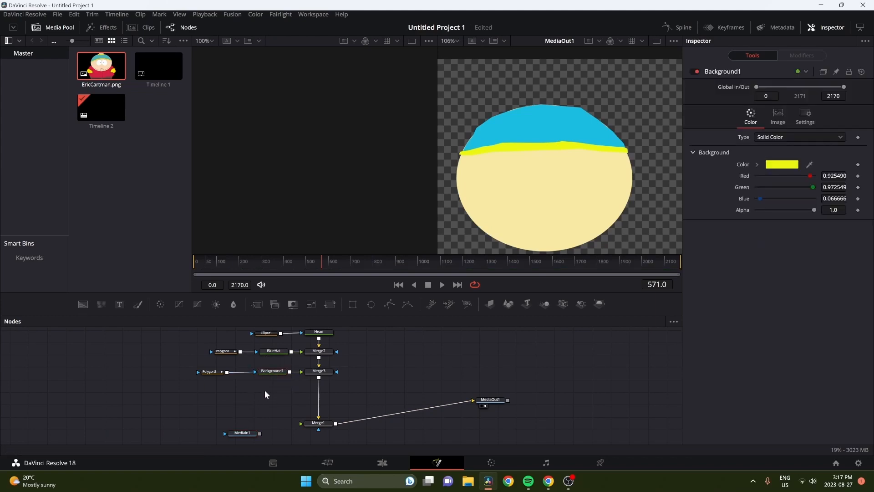
pyautogui.hotkey('ctrl', 'v')
pyautogui.moveTo(283, 390); pyautogui.dragTo(319, 382)
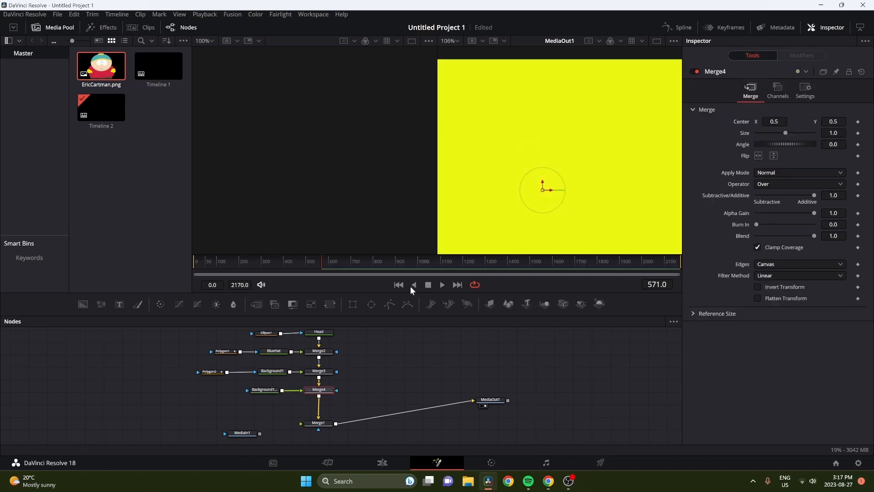
# Step: Attach a new polygon mask to the duplicated yellow background and undo the misplaced points at the top of the hat
pyautogui.moveTo(391, 304); pyautogui.dragTo(346, 327)
pyautogui.moveTo(206, 391); pyautogui.dragTo(247, 390)
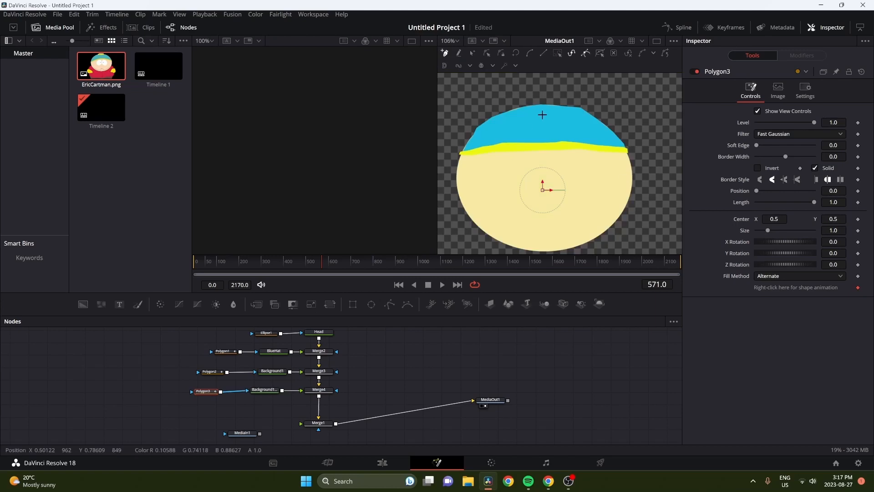
pyautogui.scroll(8, 538, 111)
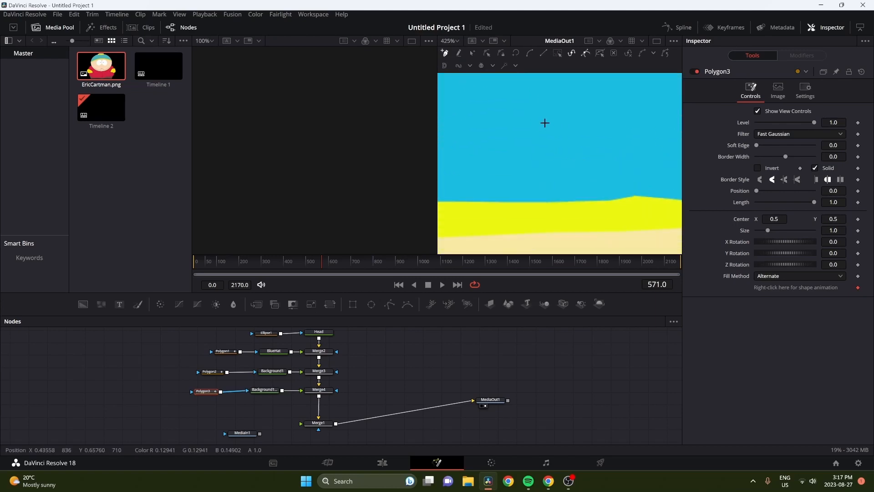
pyautogui.scroll(1, 544, 122)
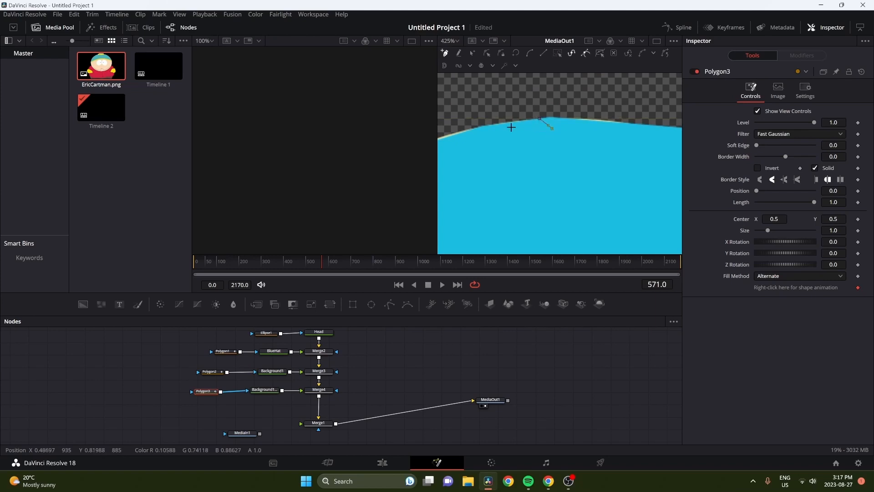
pyautogui.hotkey('ctrl', 'z')
pyautogui.hotkey('ctrl', 'z')
pyautogui.hotkey('ctrl', 'z')
pyautogui.hotkey('ctrl', 'z')
# Step: Outline a jagged pompom straddling the hat's top edge, from its lower centre around the left, top and right, closing at the first point
pyautogui.click(535, 119)
pyautogui.click(526, 124)
pyautogui.click(489, 135)
pyautogui.click(463, 141)
pyautogui.click(460, 107)
pyautogui.click(481, 104)
pyautogui.click(508, 102)
pyautogui.click(519, 88)
pyautogui.click(582, 89)
pyautogui.click(596, 111)
pyautogui.click(613, 107)
pyautogui.click(647, 113)
pyautogui.click(595, 154)
pyautogui.click(585, 141)
pyautogui.click(573, 131)
pyautogui.click(551, 144)
pyautogui.click(533, 119)
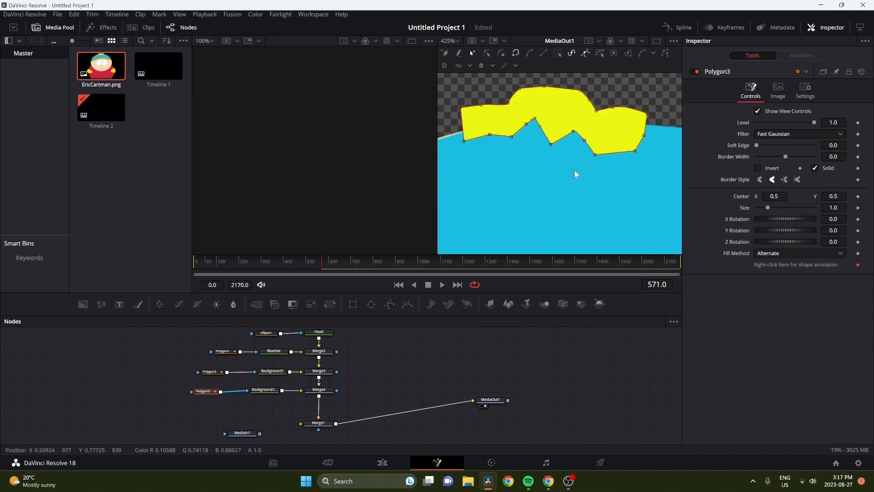
# Step: Move the MediaOut1 and Merge1 nodes farther down, leaving free space in the chain below Merge4
pyautogui.scroll(-5, 576, 170)
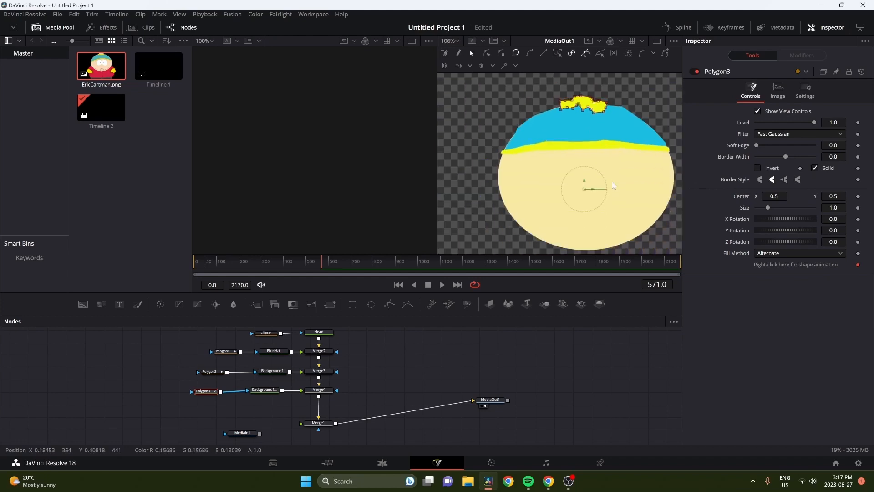
pyautogui.scroll(-3, 623, 179)
pyautogui.scroll(3, 622, 180)
pyautogui.moveTo(633, 184); pyautogui.dragTo(587, 169)
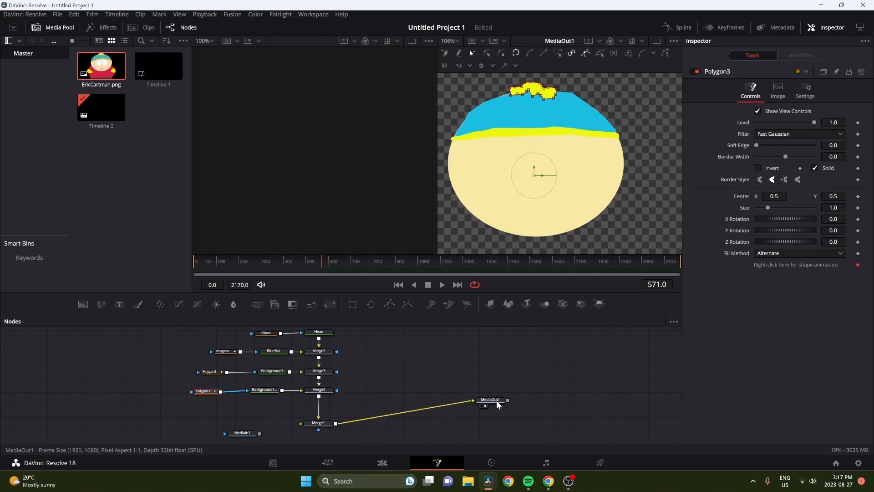
pyautogui.moveTo(496, 400); pyautogui.dragTo(533, 421)
pyautogui.moveTo(321, 425); pyautogui.dragTo(320, 434)
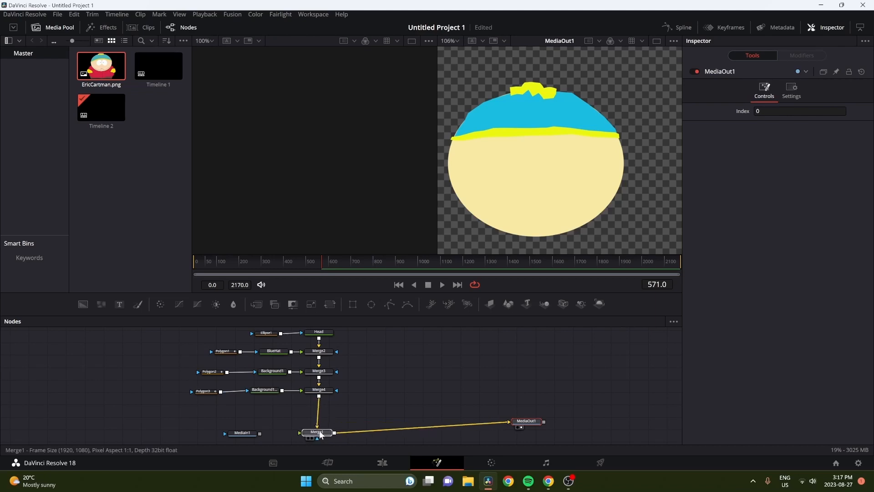
pyautogui.click(320, 434)
pyautogui.scroll(-3, 369, 359)
pyautogui.moveTo(363, 333); pyautogui.dragTo(286, 351)
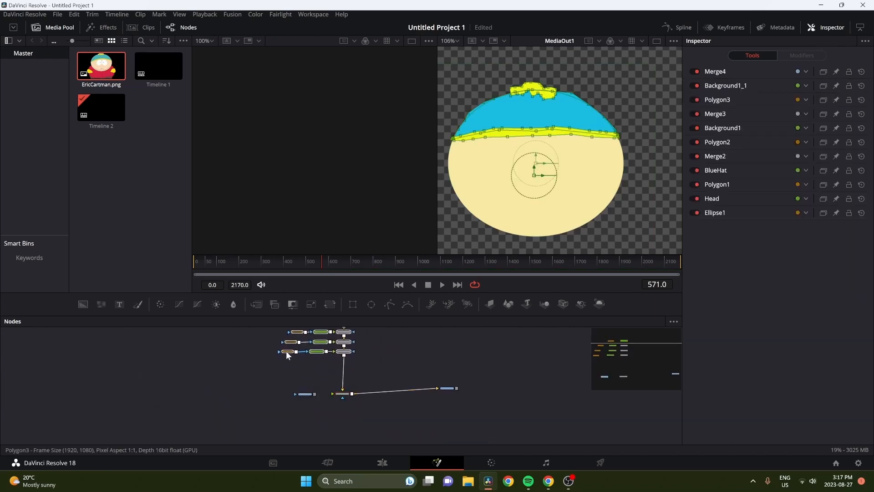
pyautogui.click(286, 350)
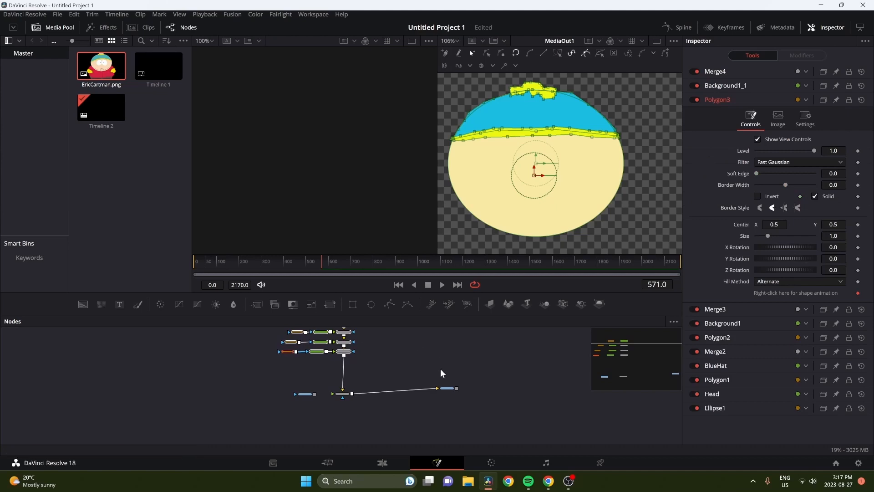
pyautogui.click(417, 356)
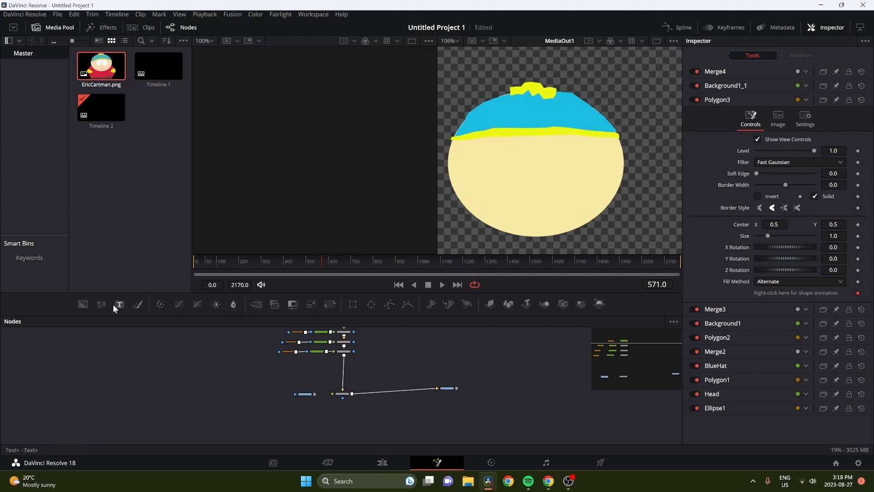
# Step: Merge a new Background node into the chain below Merge4 and set its color to white
pyautogui.moveTo(79, 305); pyautogui.dragTo(345, 355)
pyautogui.click(313, 370)
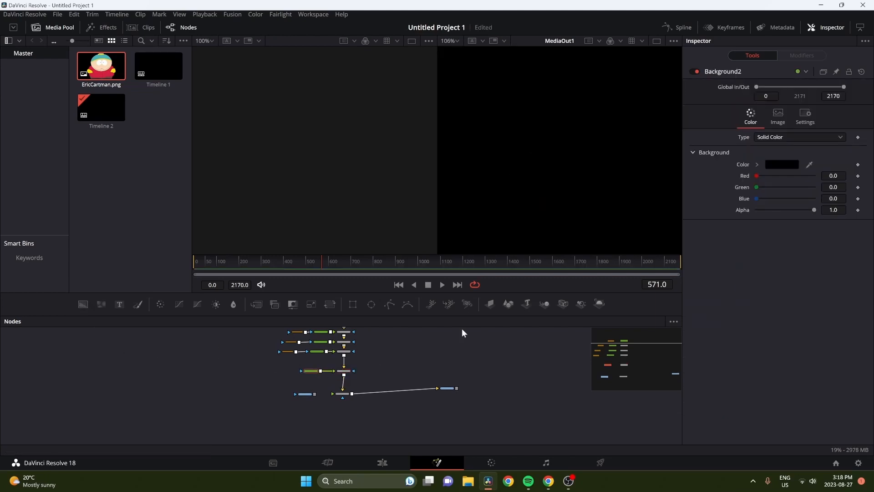
pyautogui.click(793, 163)
pyautogui.moveTo(548, 218); pyautogui.dragTo(542, 151)
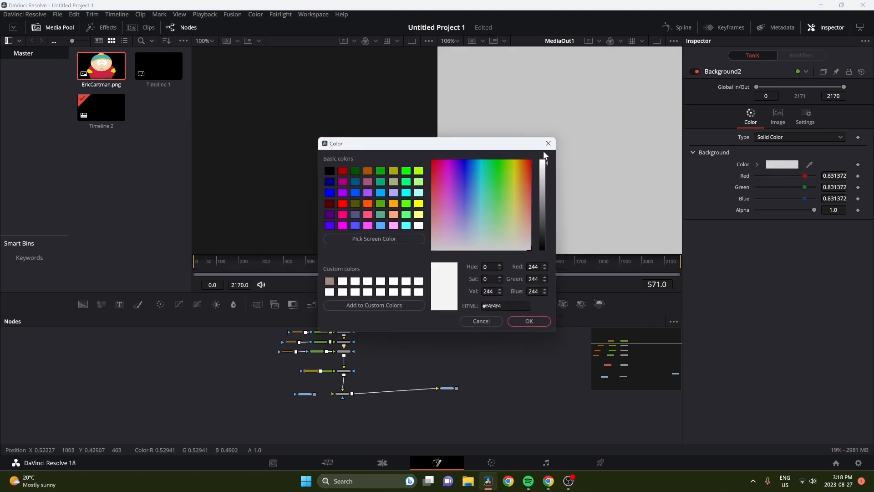
pyautogui.click(532, 321)
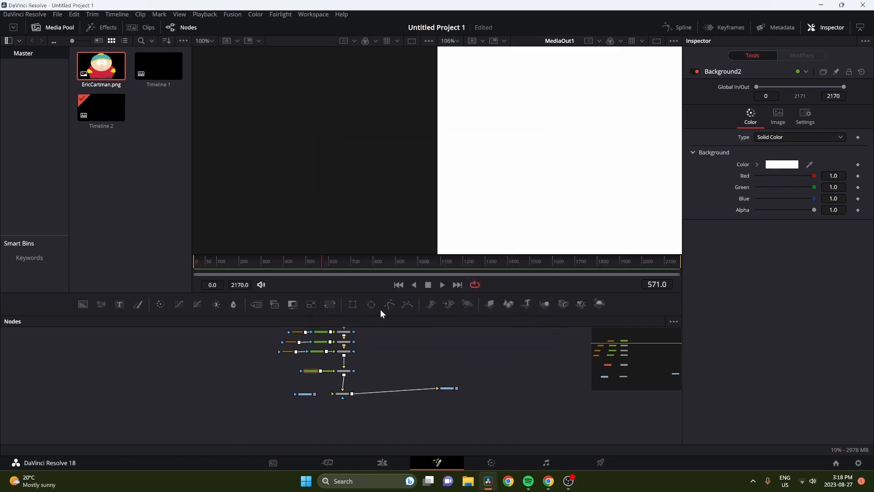
# Step: Mask the white background with an ellipse of width 0.1 and height 0.113
pyautogui.moveTo(284, 372); pyautogui.dragTo(301, 371)
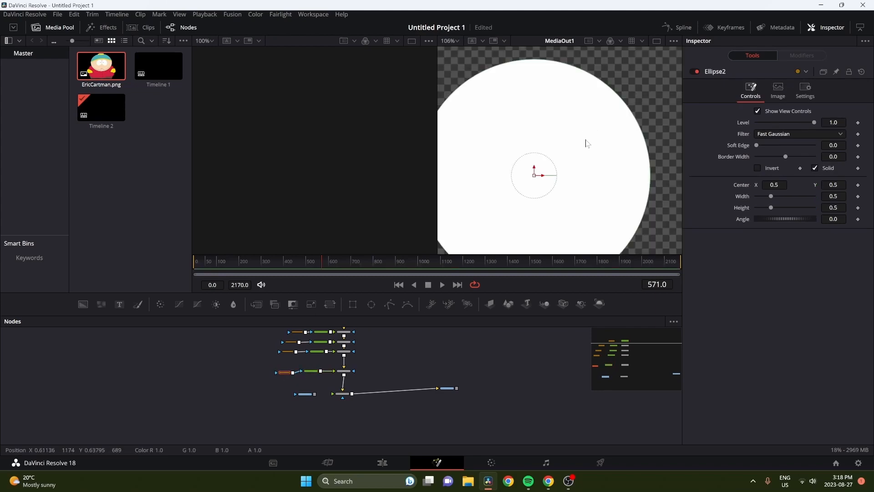
pyautogui.scroll(-5, 586, 142)
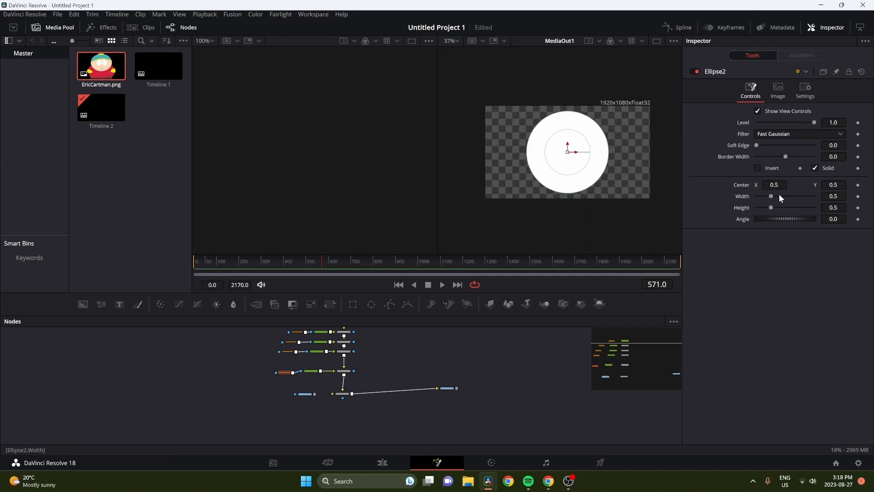
pyautogui.moveTo(772, 196); pyautogui.dragTo(757, 207)
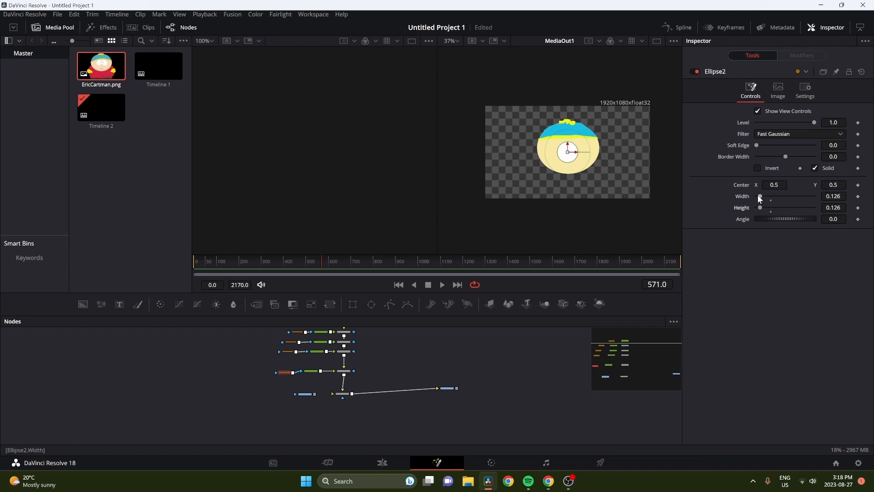
pyautogui.click(758, 196)
pyautogui.scroll(5, 569, 182)
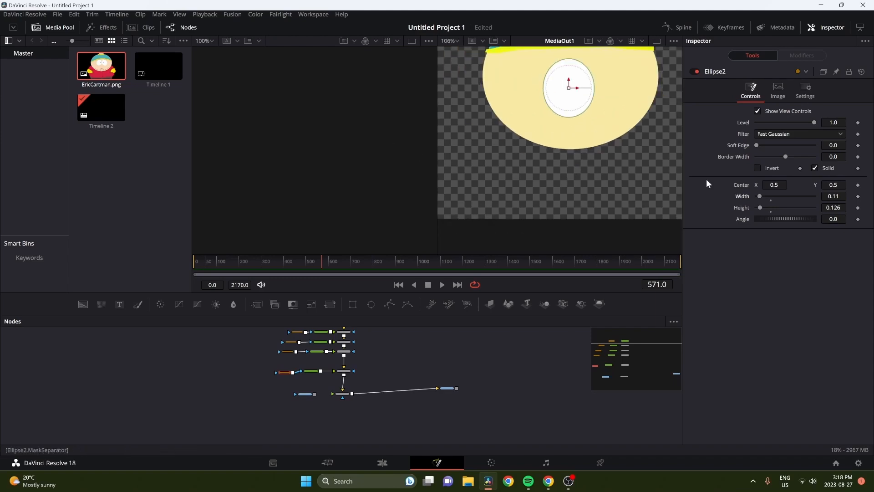
pyautogui.moveTo(833, 208)
pyautogui.mouseDown()
pyautogui.moveTo(819, 207)
pyautogui.moveTo(818, 196)
pyautogui.moveTo(840, 207)
pyautogui.moveTo(841, 196)
pyautogui.mouseUp()
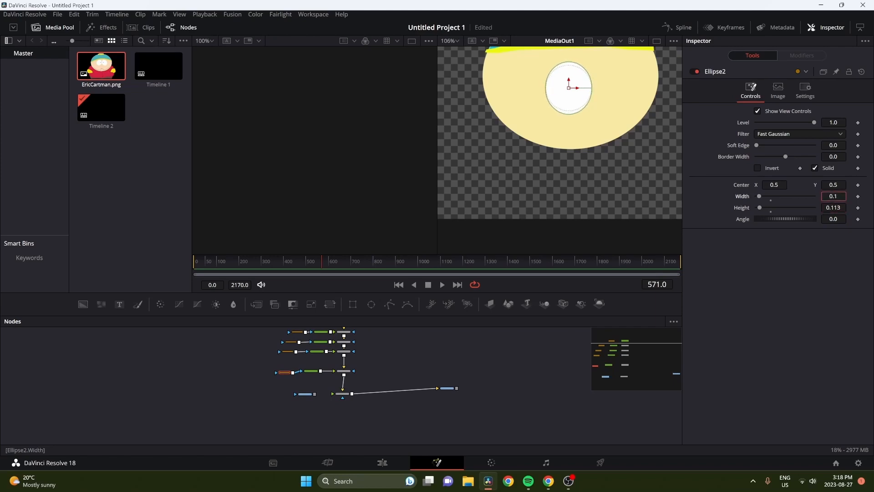
# Step: Place the white eye left of the face's centre below the hat band, with its angle at -31.3 and width at 0.094
pyautogui.scroll(1, 569, 123)
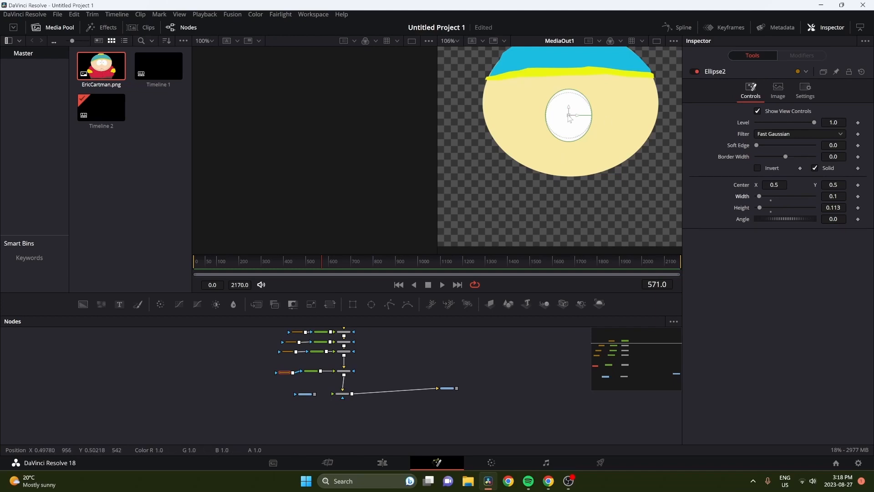
pyautogui.moveTo(569, 113); pyautogui.dragTo(550, 111)
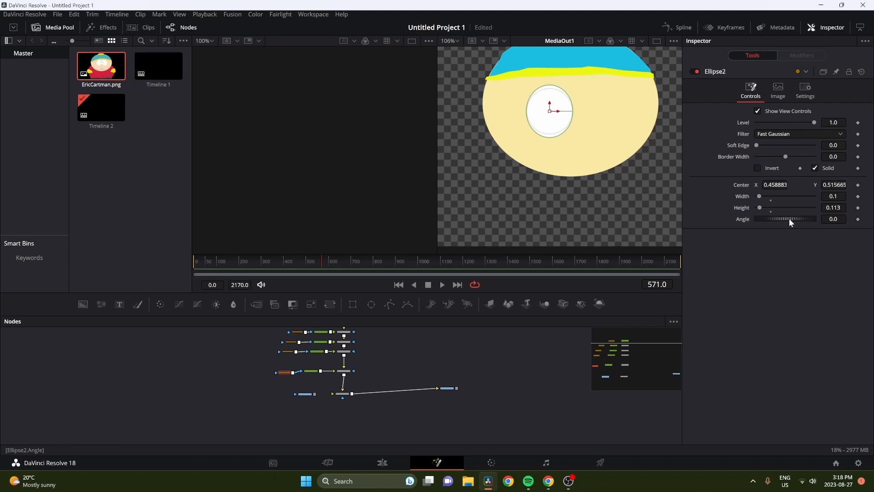
pyautogui.moveTo(788, 217); pyautogui.dragTo(782, 218)
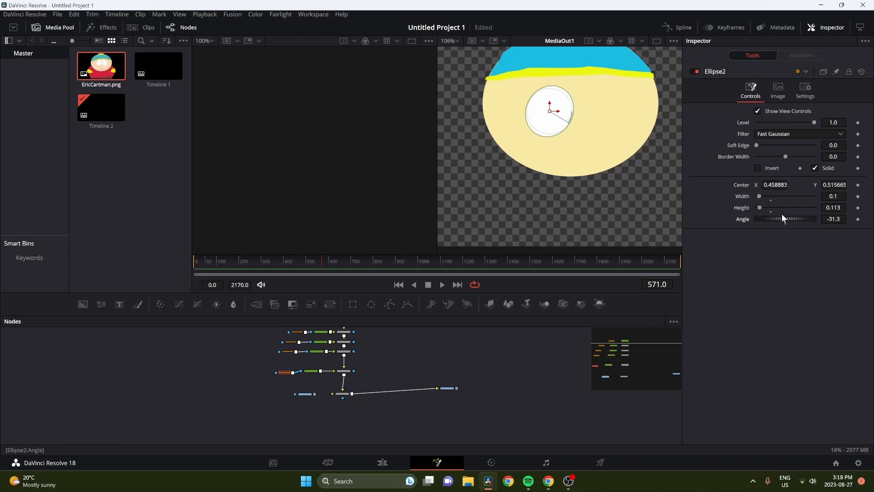
pyautogui.moveTo(832, 196); pyautogui.dragTo(829, 196)
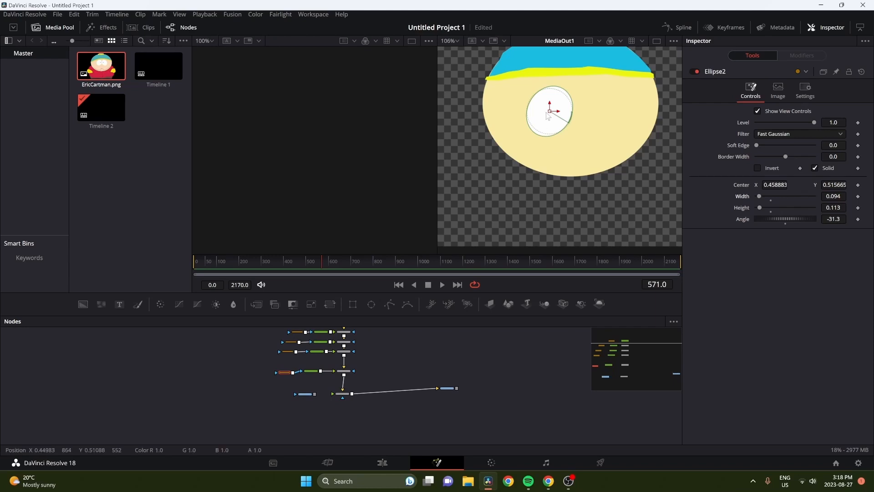
pyautogui.moveTo(549, 115); pyautogui.dragTo(552, 109)
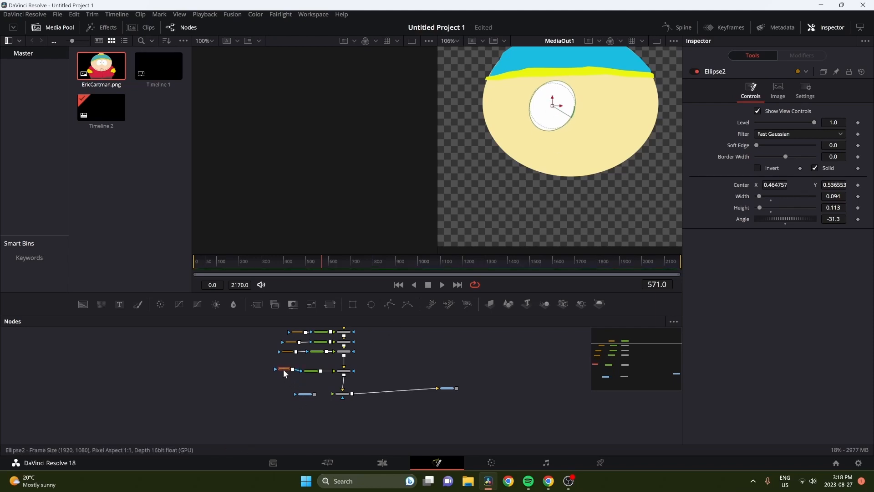
# Step: Duplicate the white eye's Background2 node together with its ellipse mask
pyautogui.moveTo(364, 359); pyautogui.dragTo(282, 376)
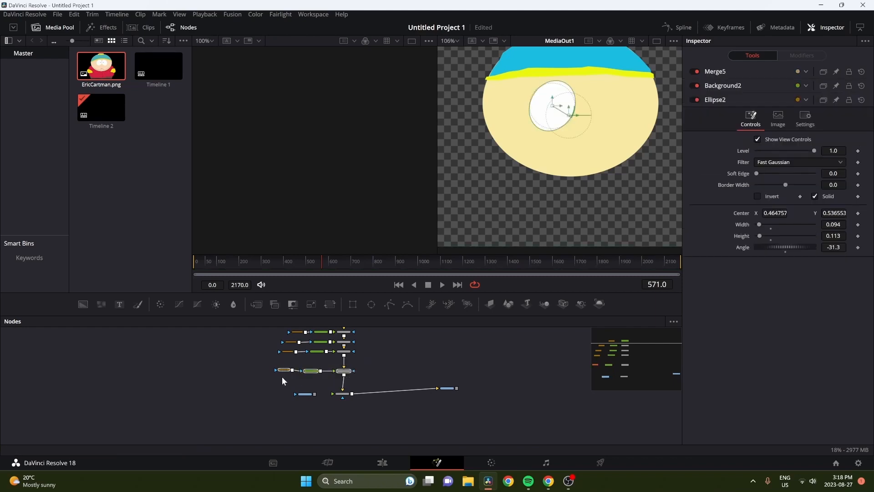
pyautogui.click(280, 383)
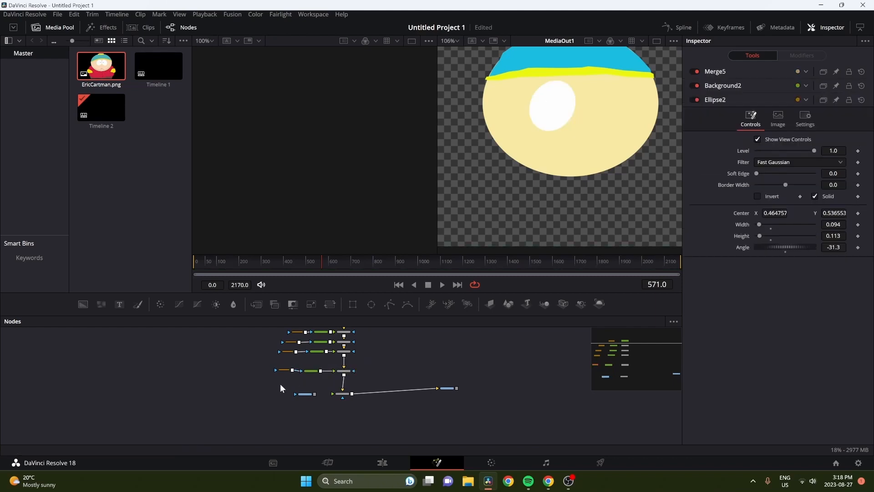
pyautogui.hotkey('ctrl', 'v')
pyautogui.press('Delete')
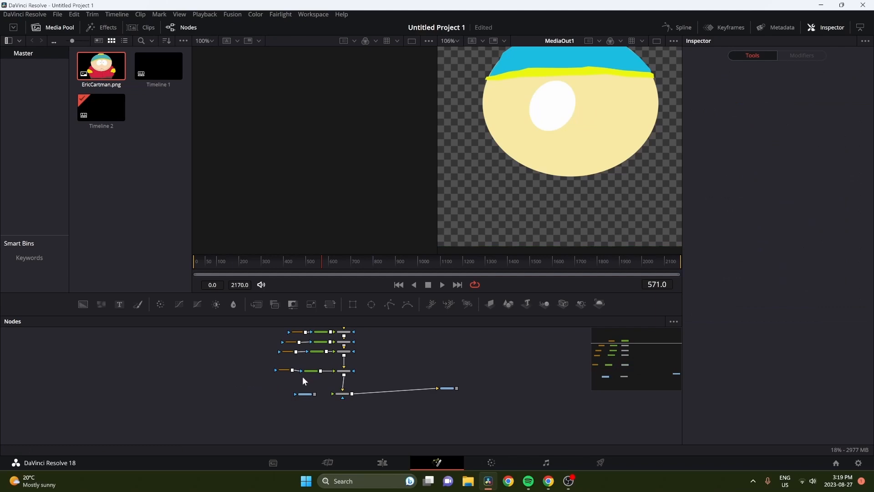
pyautogui.hotkey('ctrl', 'v')
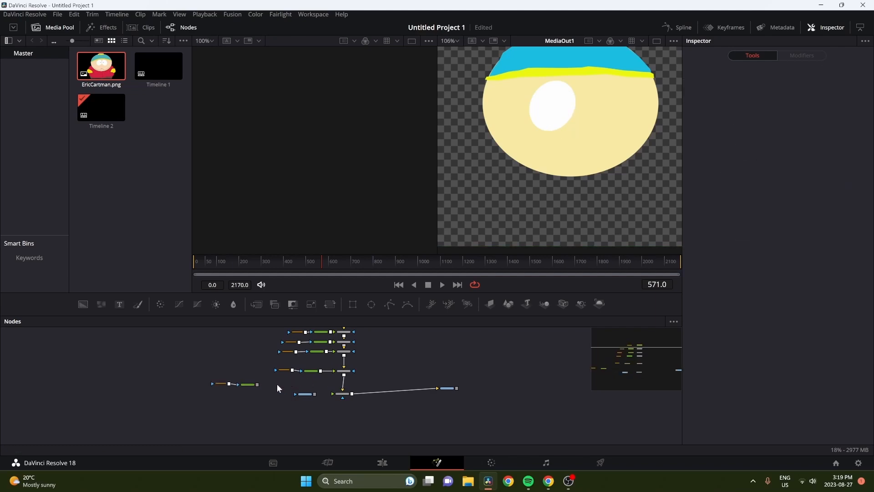
# Step: Merge the copied eye below Merge5 and line up its background and ellipse nodes beneath the originals
pyautogui.moveTo(257, 384); pyautogui.dragTo(344, 372)
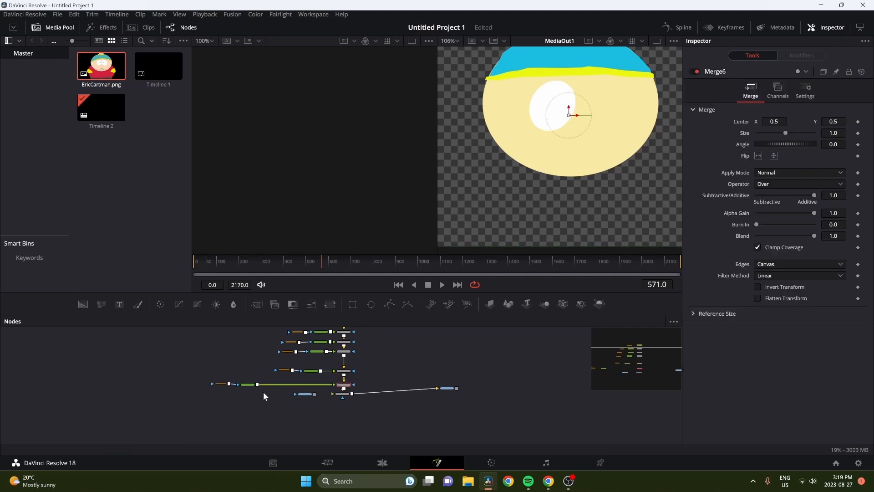
pyautogui.moveTo(248, 384); pyautogui.dragTo(310, 383)
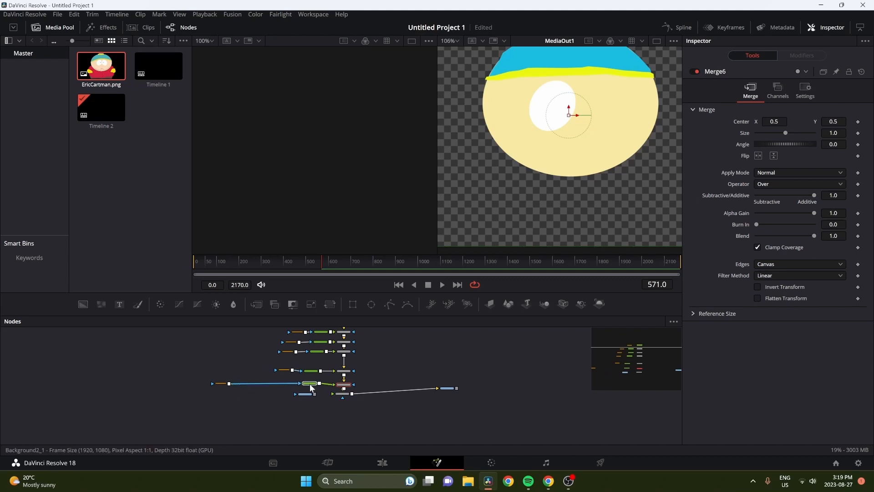
pyautogui.moveTo(223, 383); pyautogui.dragTo(280, 387)
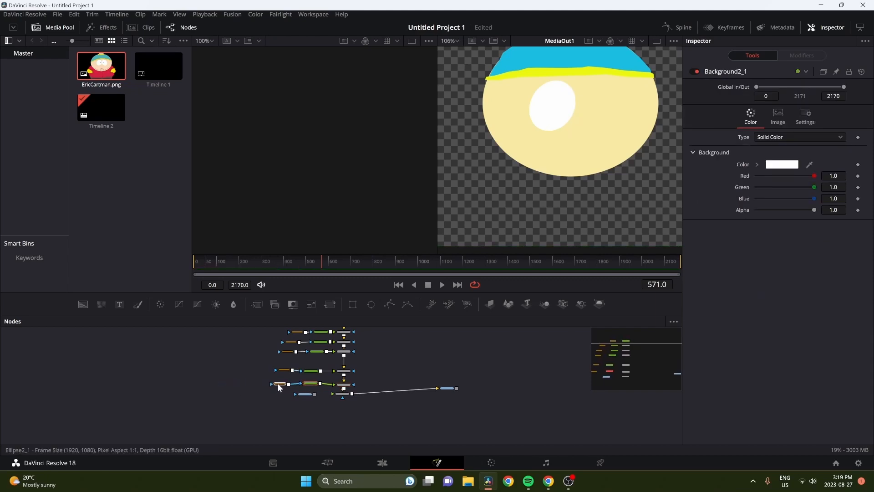
# Step: Set the copied eye ellipse's angle to 28.7 and move it right beside the first eye, to about X 0.55
pyautogui.click(280, 387)
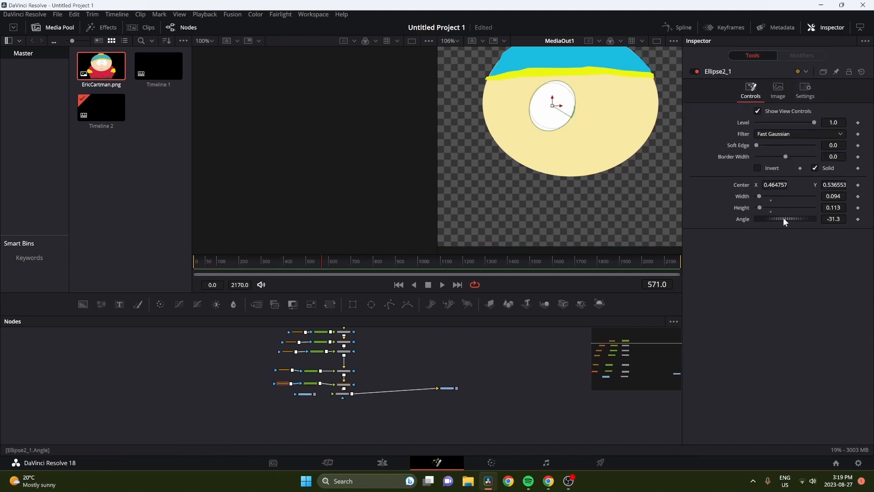
pyautogui.moveTo(783, 217); pyautogui.dragTo(793, 217)
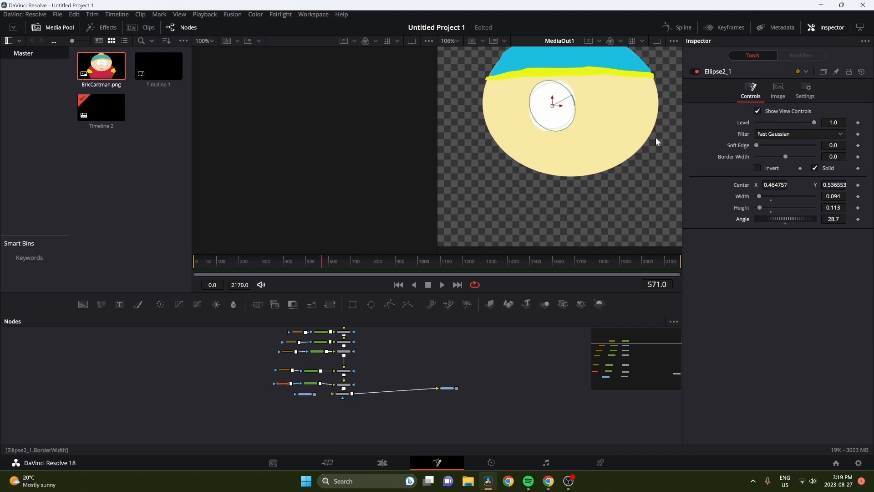
pyautogui.moveTo(557, 110); pyautogui.dragTo(598, 119)
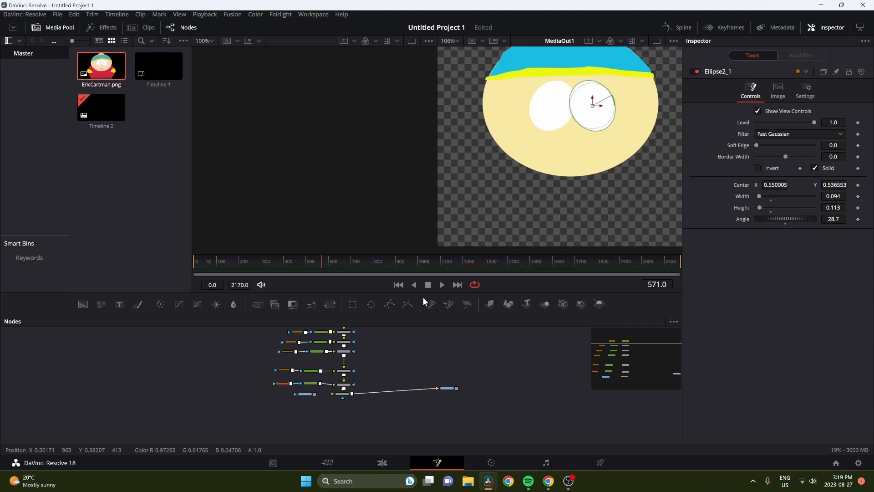
# Step: Shift the left eye slightly outward through Merge5, with its center X at 0.487
pyautogui.click(314, 371)
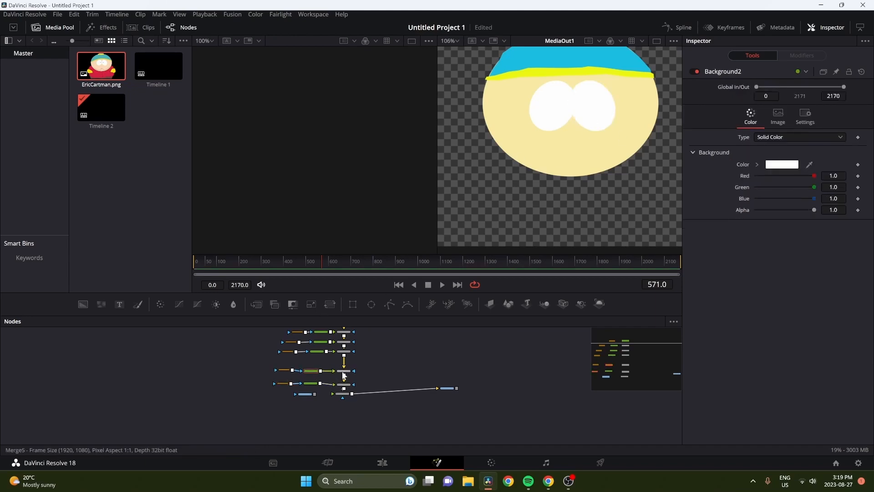
pyautogui.click(348, 371)
pyautogui.moveTo(566, 114); pyautogui.dragTo(563, 114)
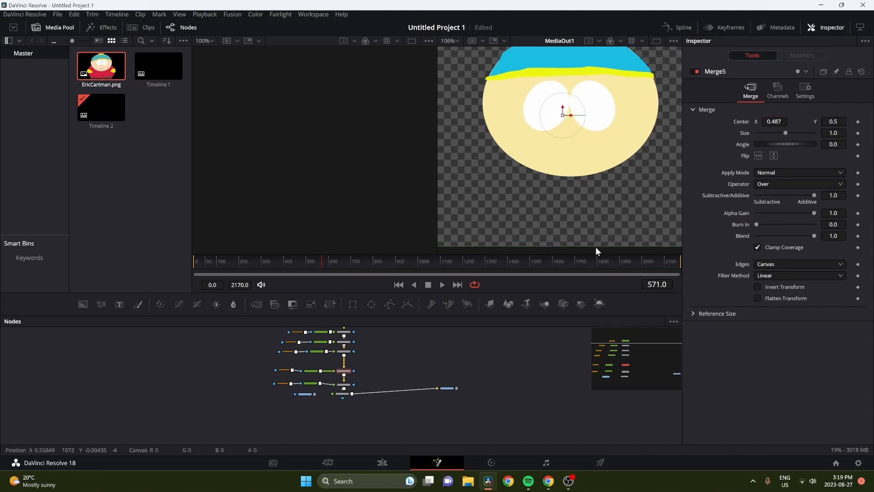
# Step: Move the Head node and its Ellipse1 mask upward to free space above Merge2
pyautogui.scroll(5, 428, 391)
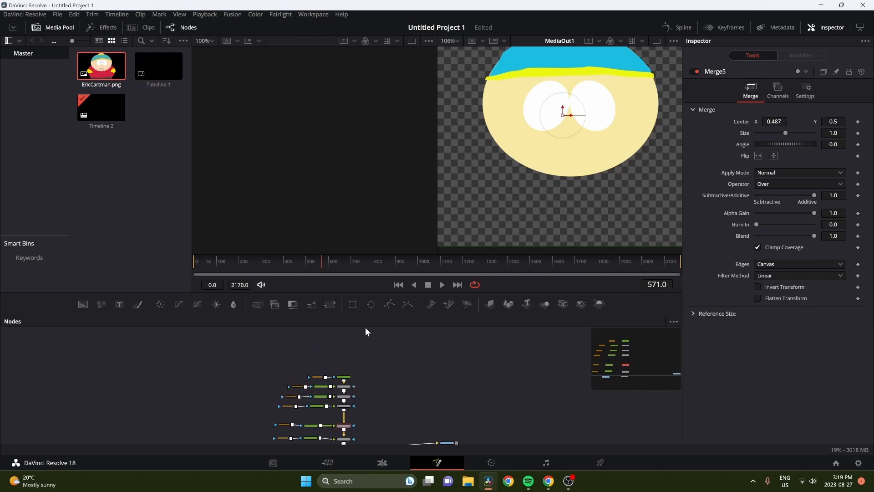
pyautogui.click(344, 376)
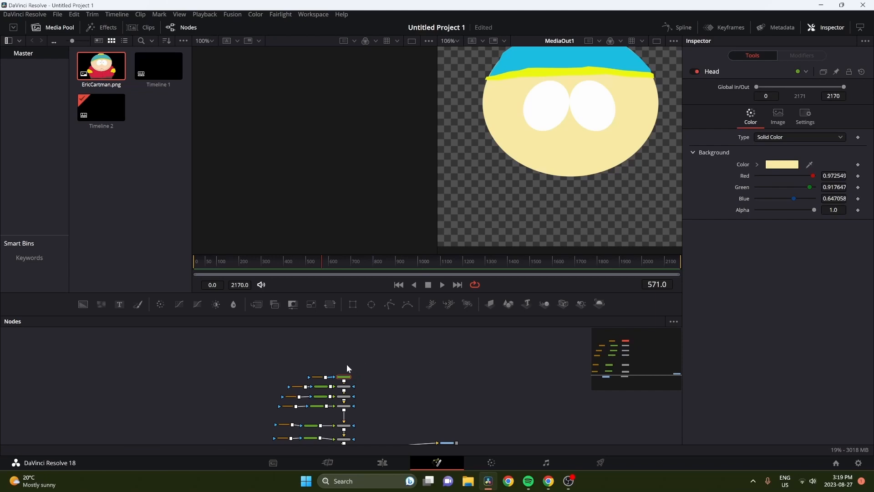
pyautogui.moveTo(362, 354); pyautogui.dragTo(321, 336)
pyautogui.scroll(3, 370, 395)
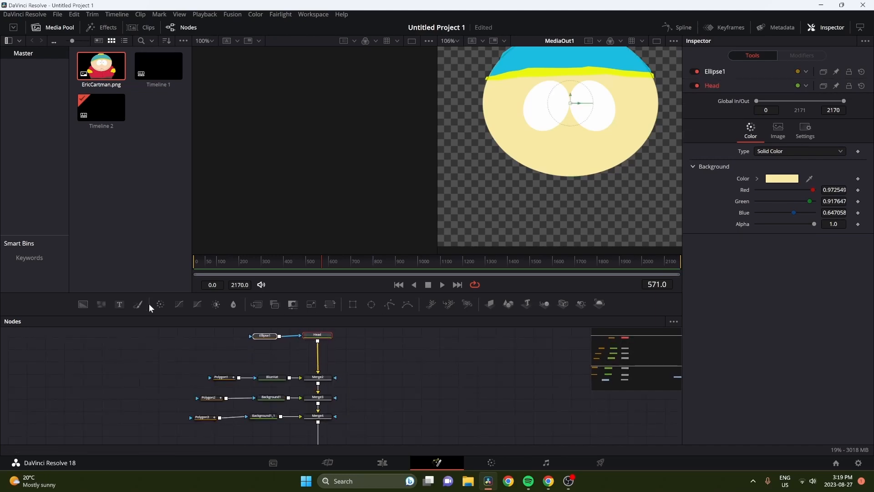
# Step: Merge a new Background directly below the Head node and connect a Mask Paint node as its mask
pyautogui.moveTo(83, 304); pyautogui.dragTo(280, 358)
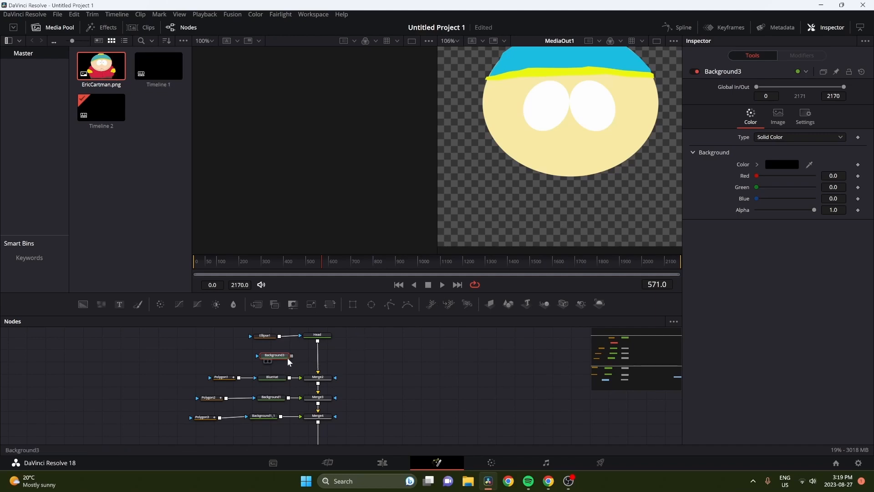
pyautogui.moveTo(292, 356); pyautogui.dragTo(318, 353)
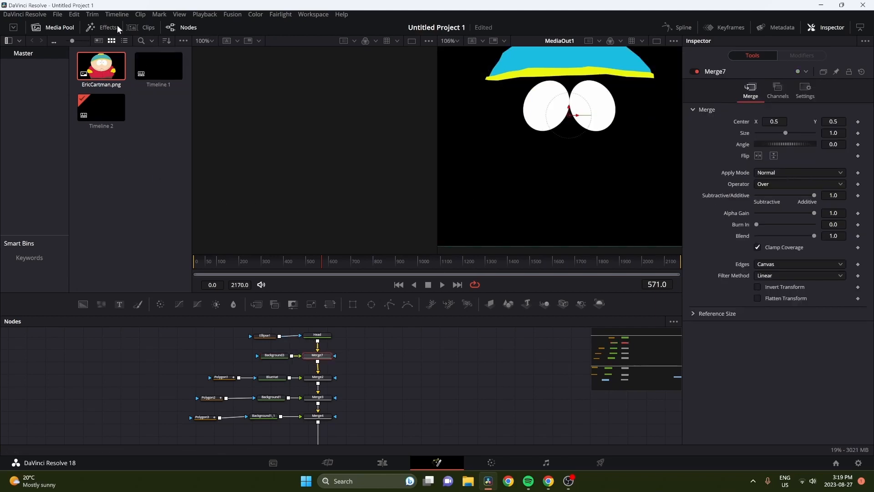
pyautogui.click(105, 29)
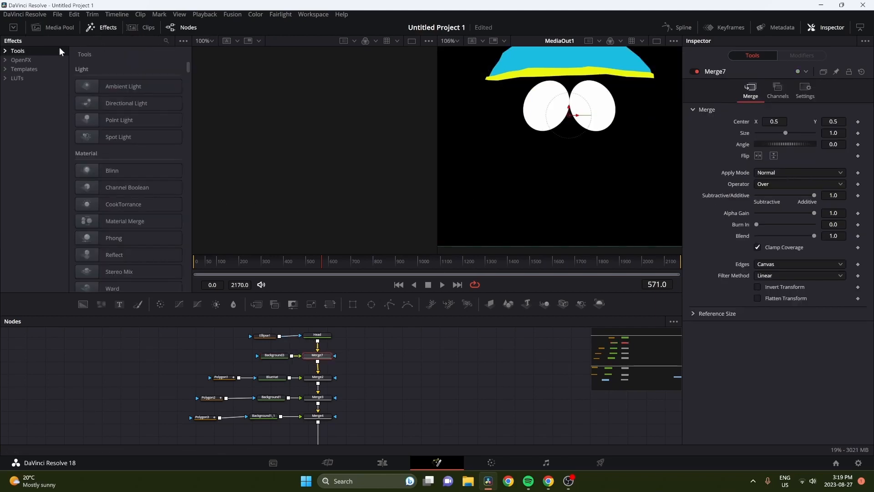
pyautogui.click(166, 41)
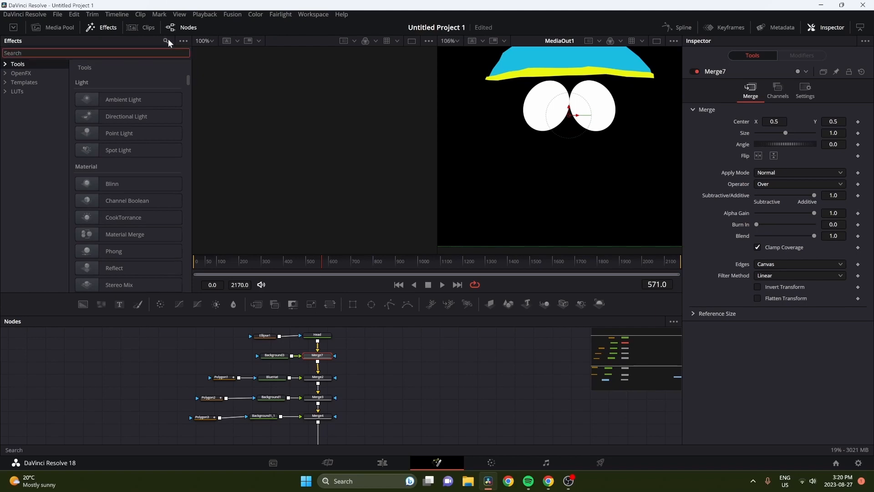
pyautogui.write('mask')
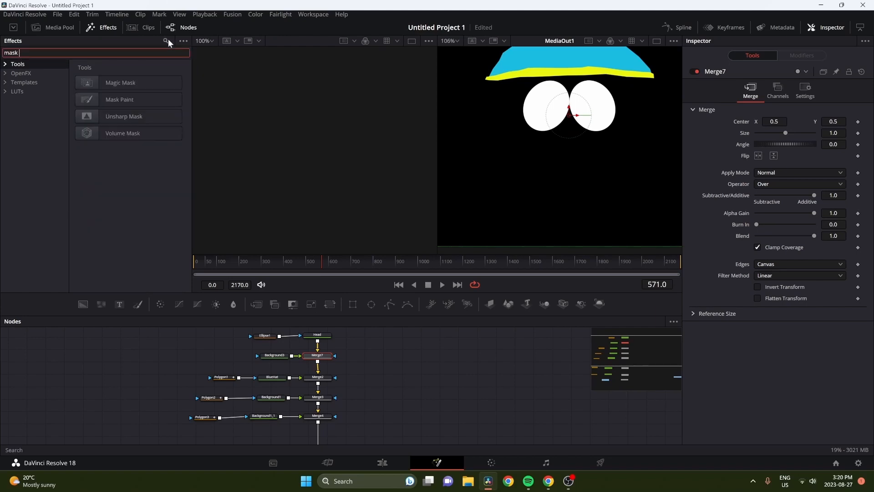
pyautogui.moveTo(131, 116); pyautogui.dragTo(160, 249)
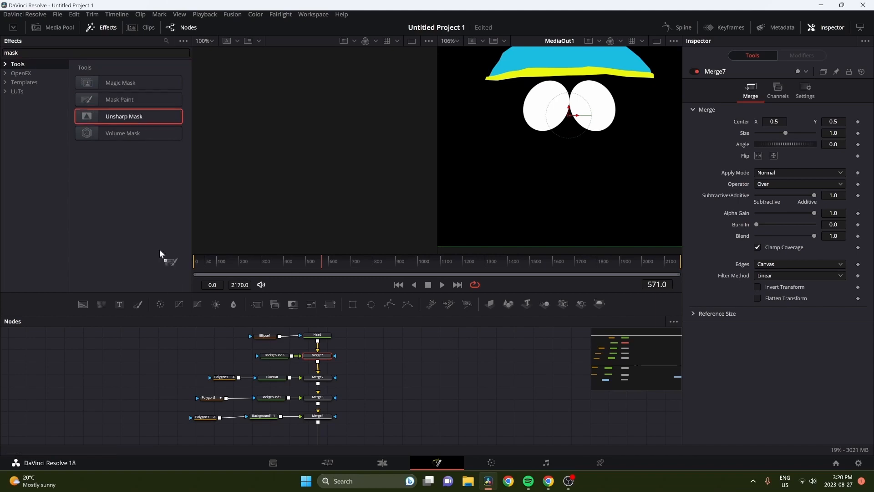
pyautogui.moveTo(214, 355); pyautogui.dragTo(258, 355)
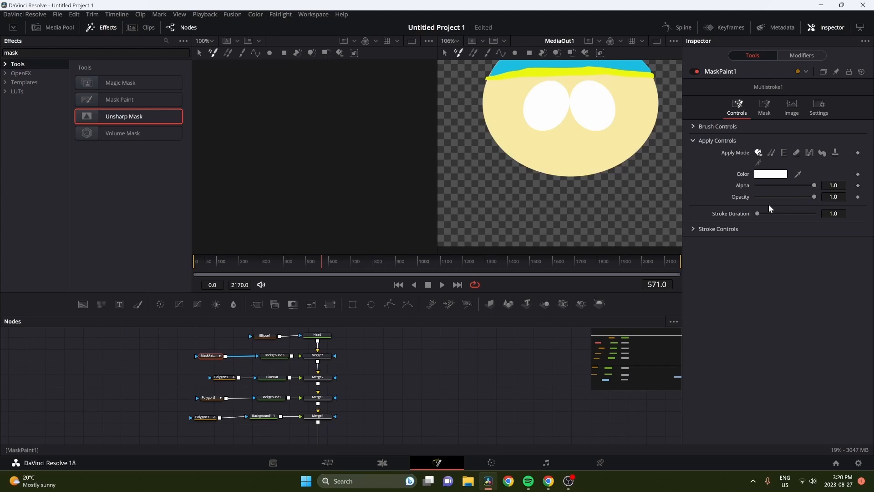
# Step: Enter 9999999 as the Mask Paint stroke duration and reduce the brush size to about 0.0039
pyautogui.click(833, 213)
pyautogui.write('9999999')
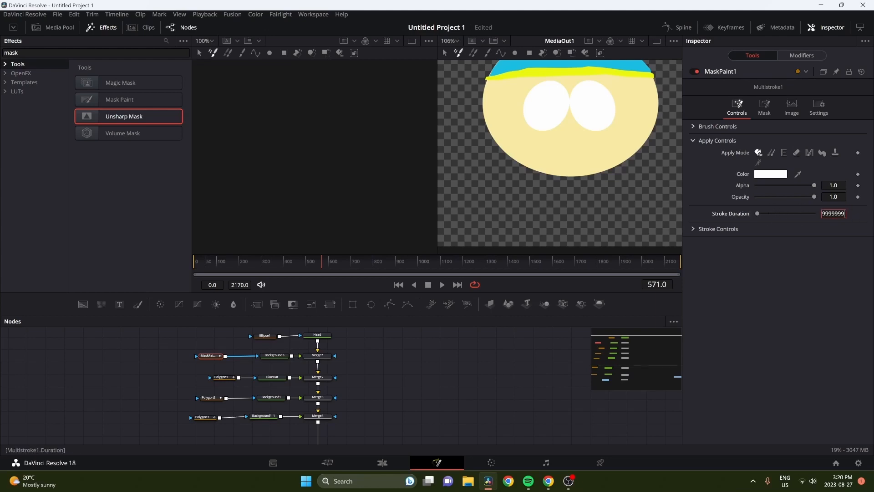
pyautogui.press('Return')
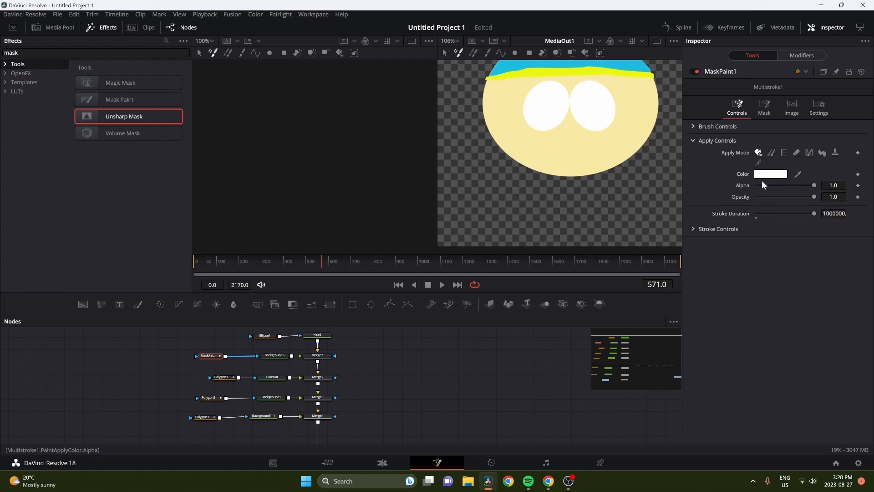
pyautogui.click(693, 127)
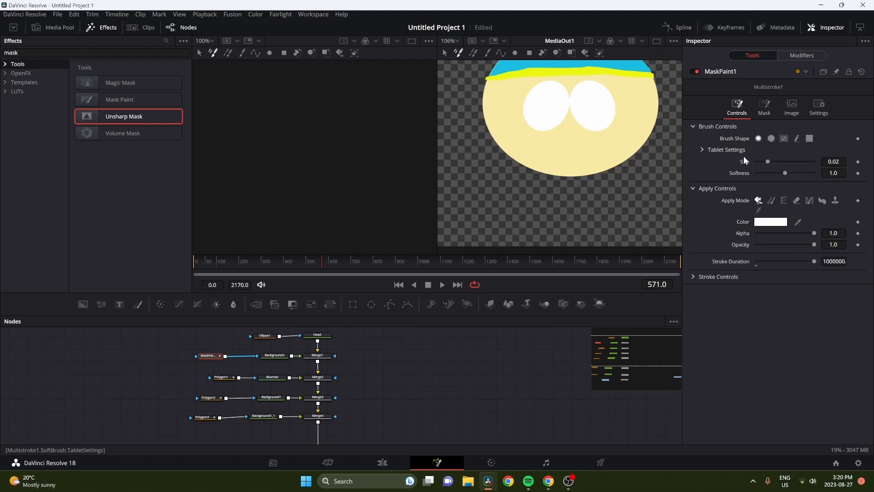
pyautogui.moveTo(764, 162); pyautogui.dragTo(756, 164)
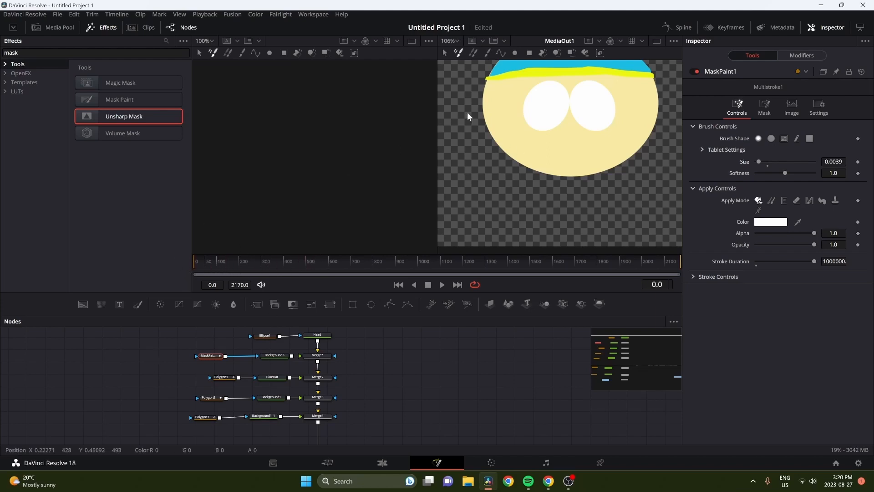
# Step: Paint the curved mouth, a short arc above it and a long double-chin line across the lower face
pyautogui.click(558, 149)
pyautogui.moveTo(552, 160)
pyautogui.mouseDown()
pyautogui.moveTo(586, 162)
pyautogui.moveTo(598, 152)
pyautogui.mouseUp()
pyautogui.moveTo(501, 135)
pyautogui.mouseDown()
pyautogui.moveTo(524, 165)
pyautogui.moveTo(558, 171)
pyautogui.mouseUp()
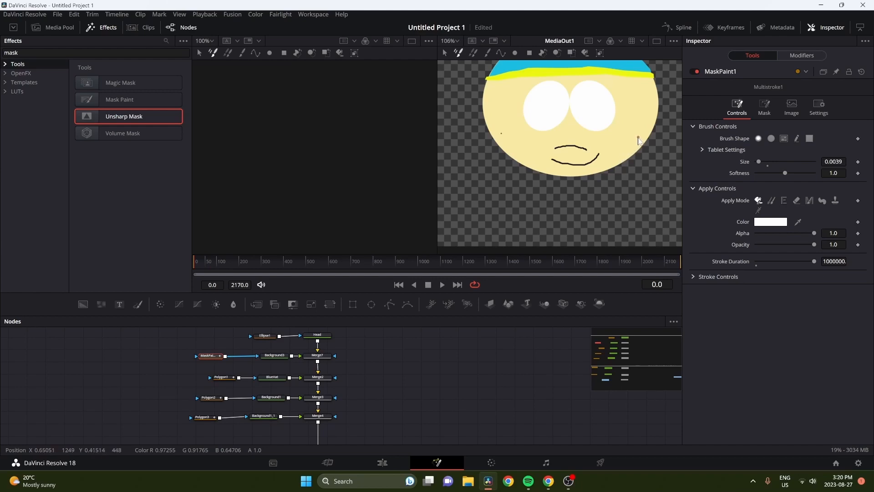
pyautogui.click(492, 264)
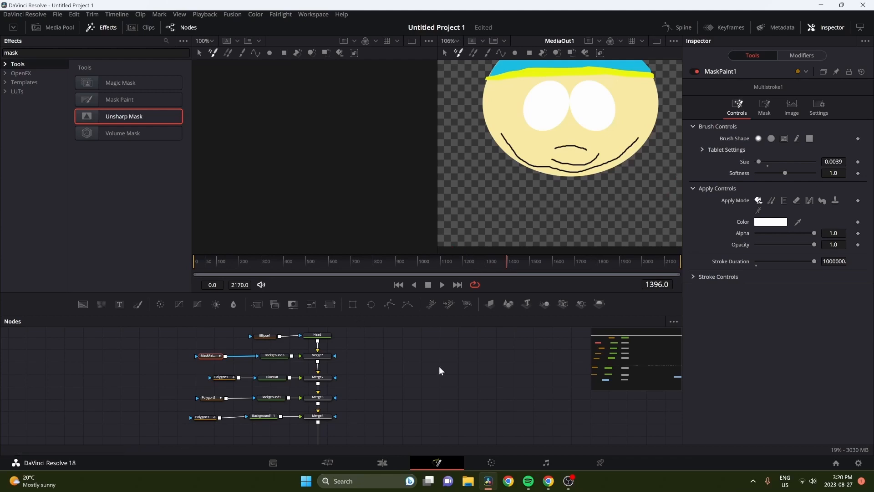
# Step: Move both eyes' ellipse, background and merge nodes up, closer below Merge4
pyautogui.scroll(-3, 337, 344)
pyautogui.scroll(-2, 338, 354)
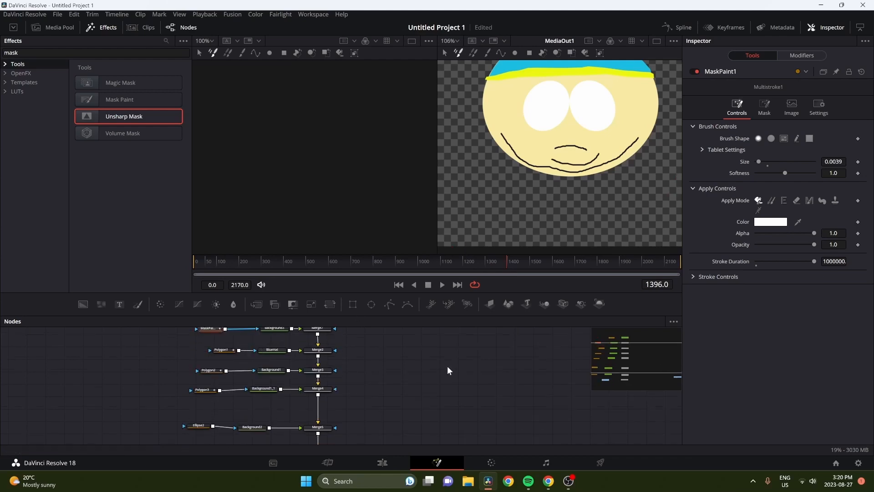
pyautogui.moveTo(342, 361); pyautogui.dragTo(196, 409)
pyautogui.moveTo(197, 400); pyautogui.dragTo(198, 381)
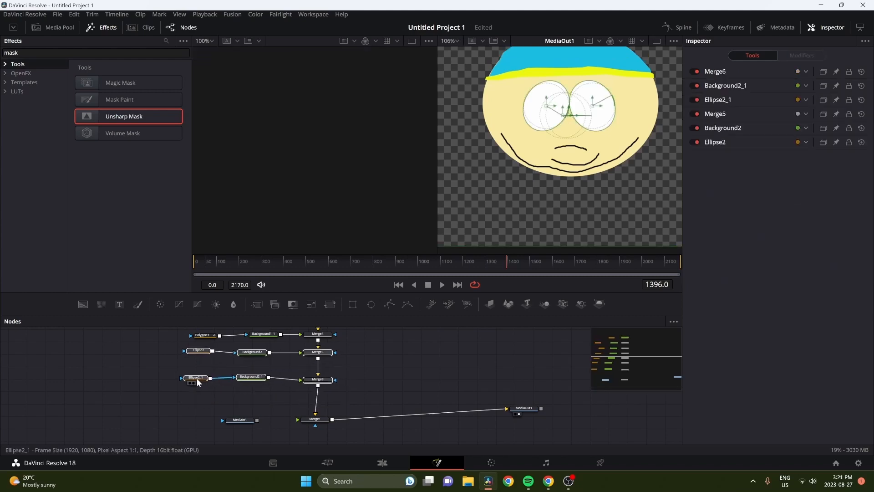
# Step: Merge a new Background between Merge6 and Merge1 and mask it with an Ellipse for the pupil
pyautogui.click(400, 374)
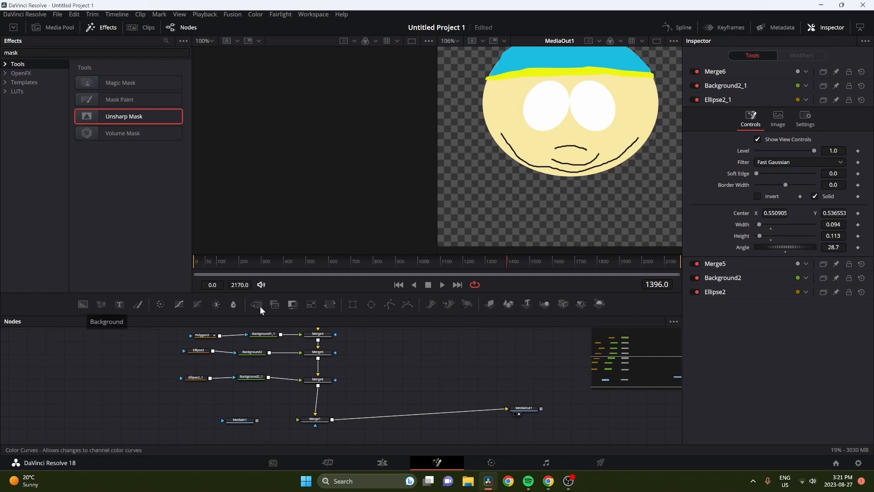
pyautogui.moveTo(82, 301); pyautogui.dragTo(316, 392)
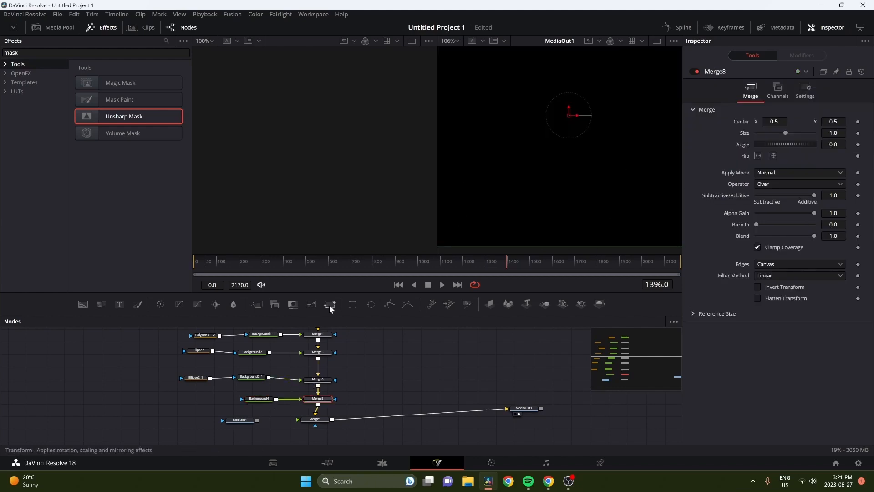
pyautogui.moveTo(369, 305); pyautogui.dragTo(241, 400)
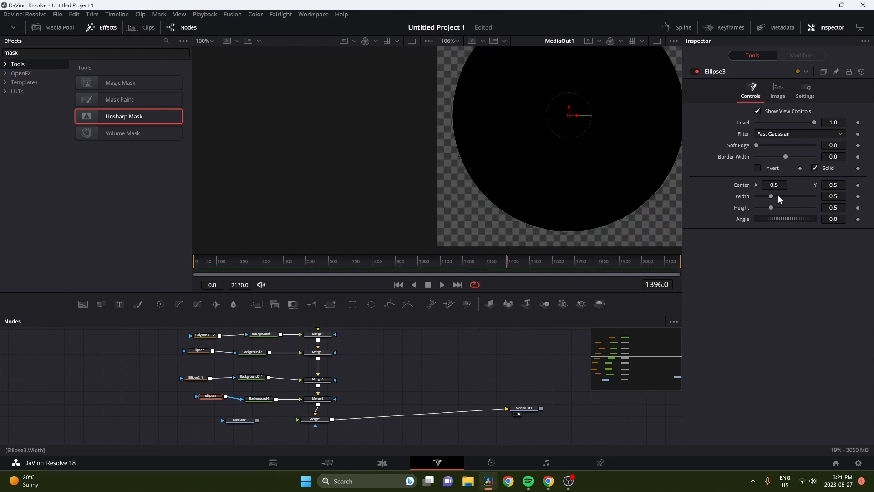
# Step: Shrink the pupil ellipse to a width of 0.025 and a height of 0.035
pyautogui.moveTo(770, 197); pyautogui.dragTo(761, 198)
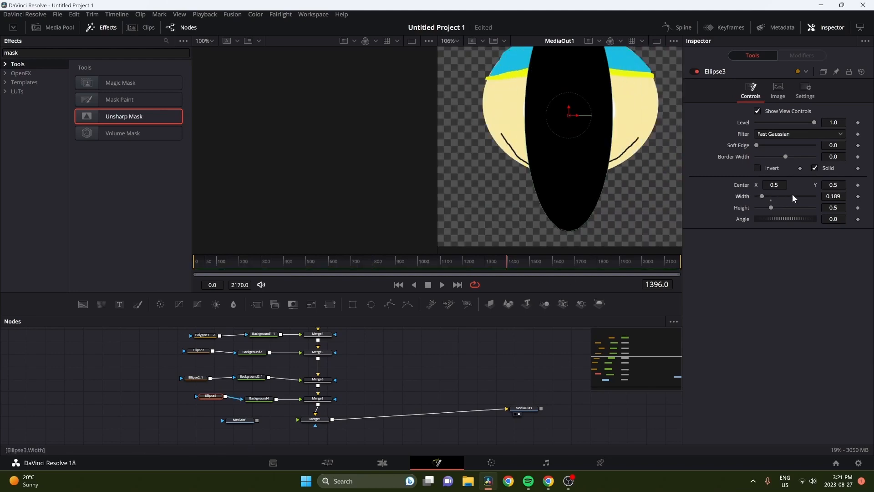
pyautogui.doubleClick(833, 196)
pyautogui.write('0.025')
pyautogui.press('Tab')
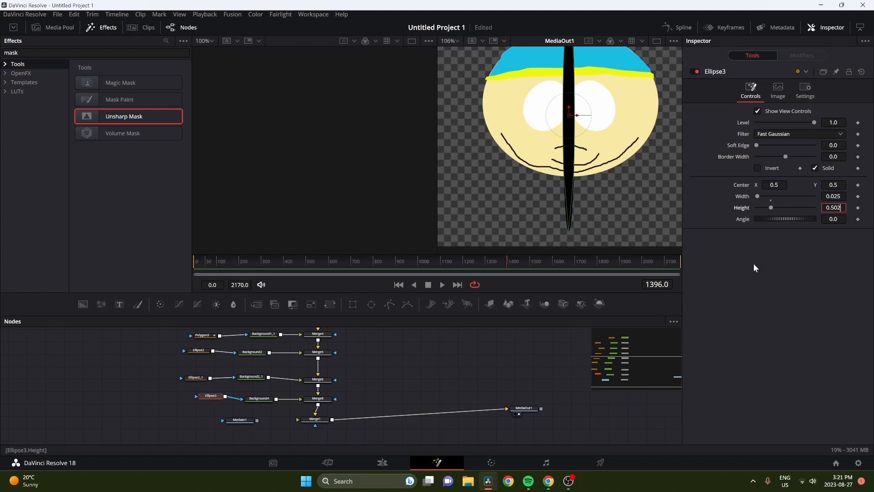
pyautogui.press('BackSpace')
pyautogui.press('BackSpace')
pyautogui.press('BackSpace')
pyautogui.write('035')
pyautogui.press('Tab')
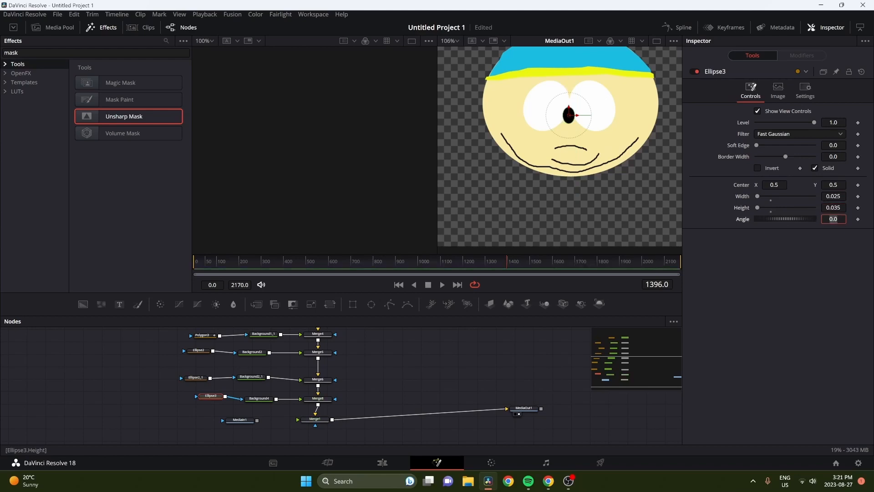
# Step: Set the pupil ellipse's width and height to 0.02 and move it onto the left eye, about X 0.466, Y 0.54
pyautogui.click(838, 208)
pyautogui.press('Tab')
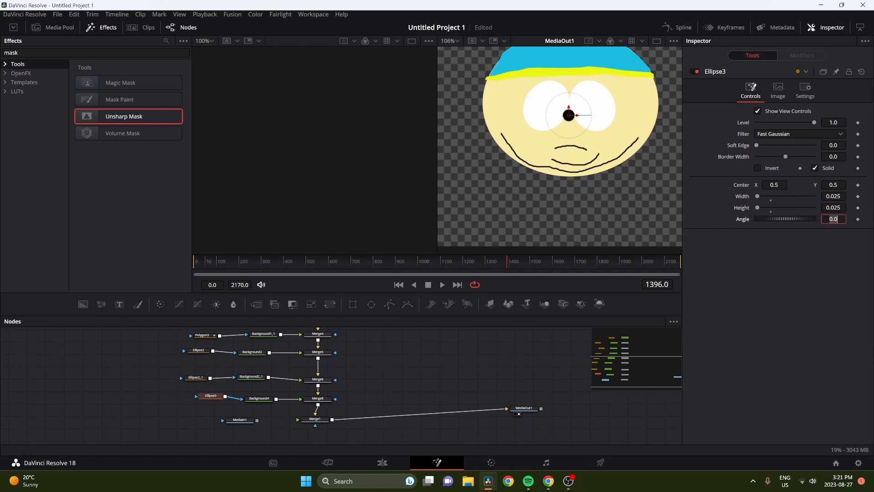
pyautogui.click(838, 196)
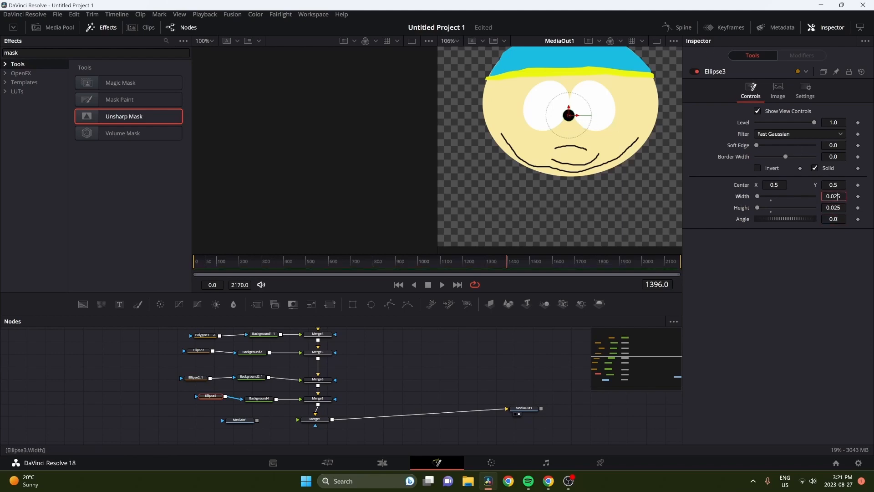
pyautogui.press('BackSpace')
pyautogui.click(841, 208)
pyautogui.press('BackSpace')
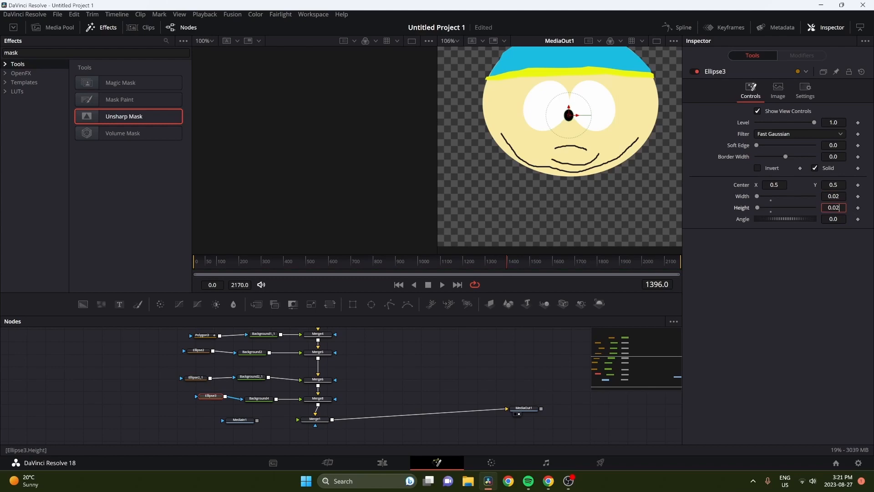
pyautogui.click(834, 263)
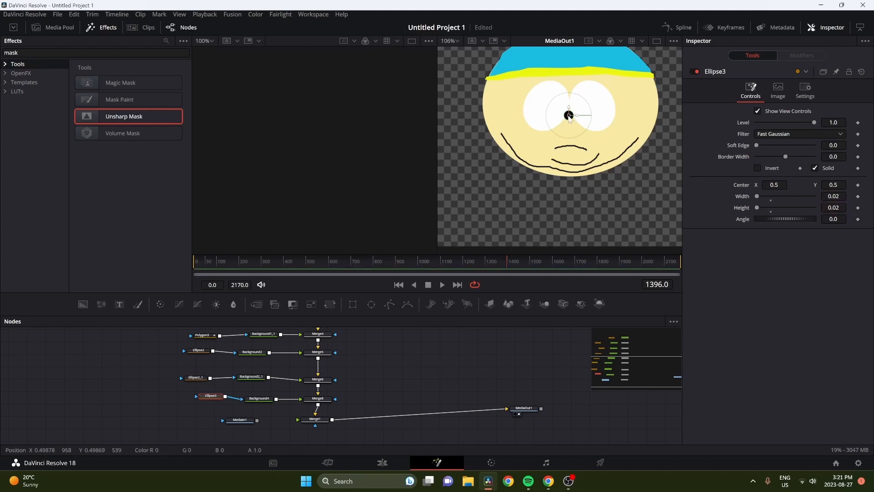
pyautogui.moveTo(569, 115); pyautogui.dragTo(552, 104)
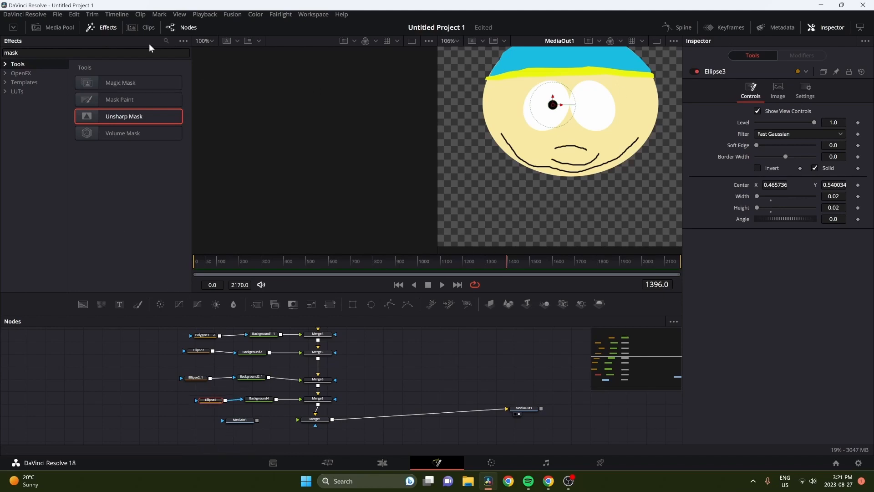
# Step: Replace the effects library search term with "dup"
pyautogui.click(20, 52)
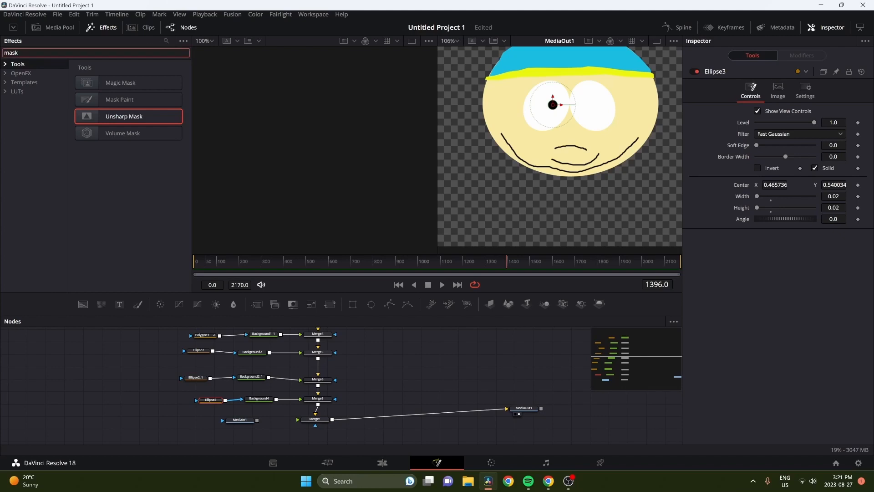
pyautogui.press('BackSpace')
pyautogui.press('BackSpace')
pyautogui.press('BackSpace')
pyautogui.press('BackSpace')
pyautogui.write('dul')
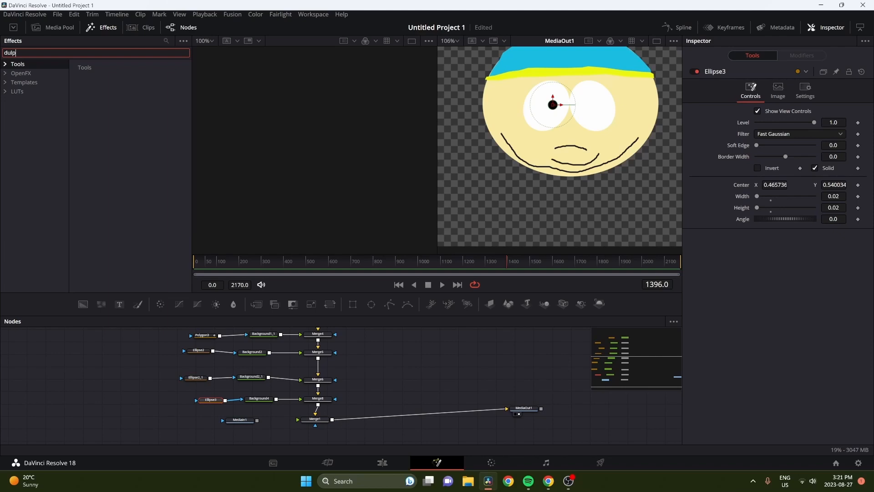
pyautogui.click(54, 76)
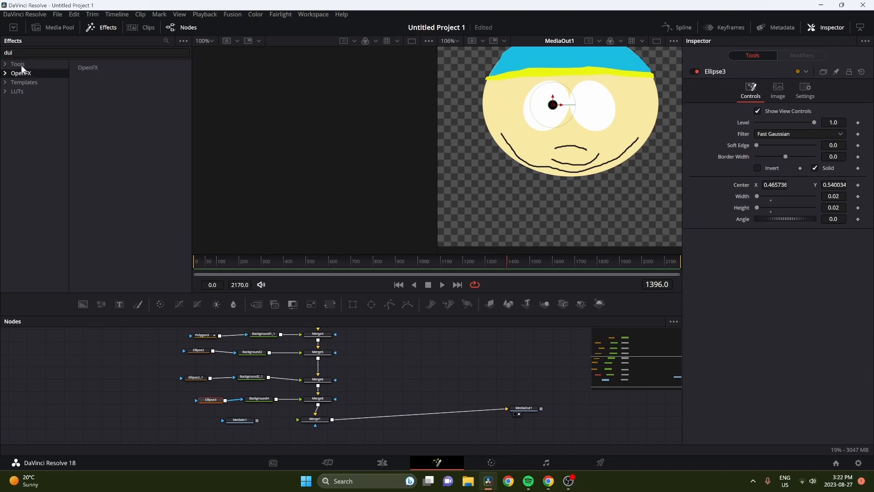
pyautogui.click(32, 52)
pyautogui.press('BackSpace')
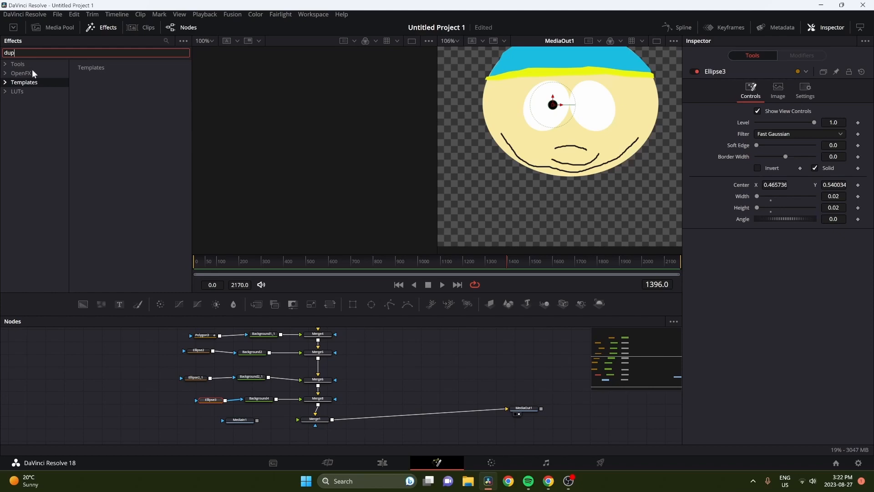
# Step: Insert a Duplicate node between the pupil's Background4 and Merge8, rearranging the pupil nodes to make room for it
pyautogui.click(32, 73)
pyautogui.click(34, 91)
pyautogui.click(33, 82)
pyautogui.click(35, 73)
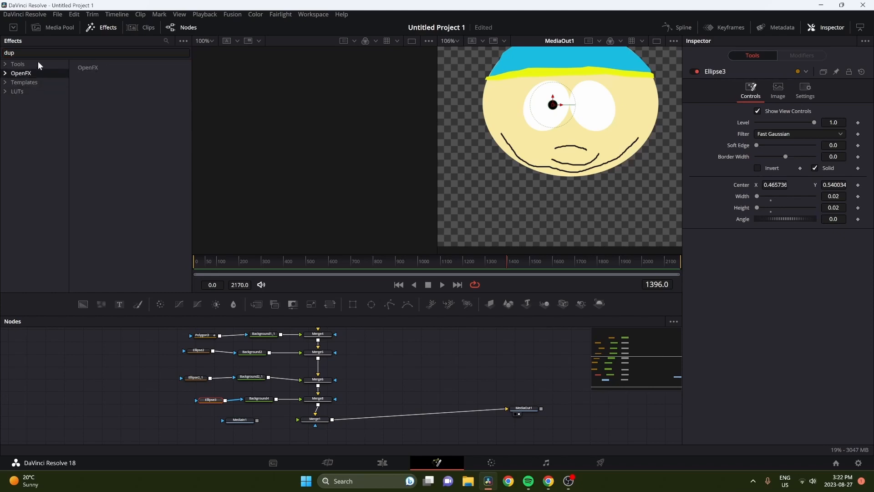
pyautogui.click(39, 64)
pyautogui.moveTo(113, 83); pyautogui.dragTo(193, 192)
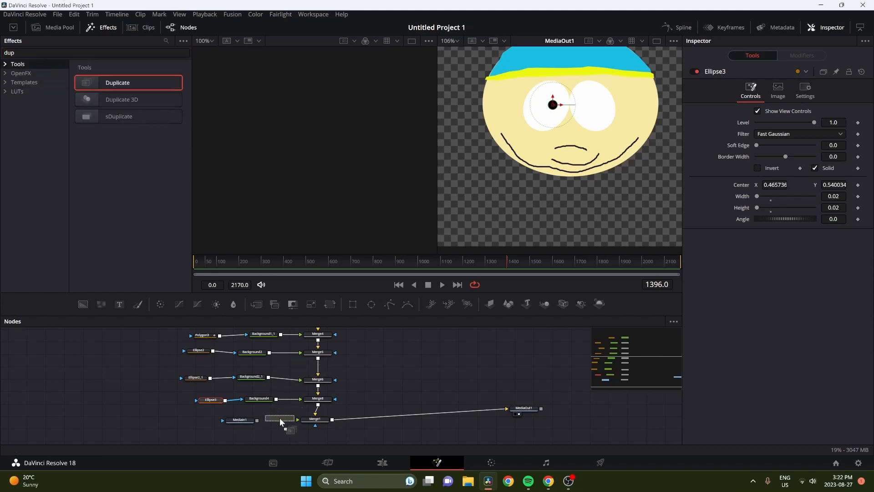
pyautogui.moveTo(279, 417); pyautogui.dragTo(156, 401)
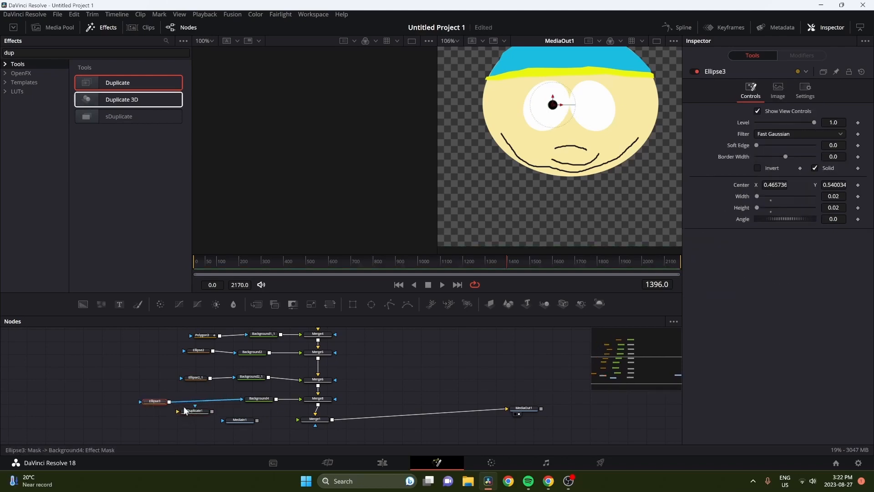
pyautogui.moveTo(258, 398); pyautogui.dragTo(301, 397)
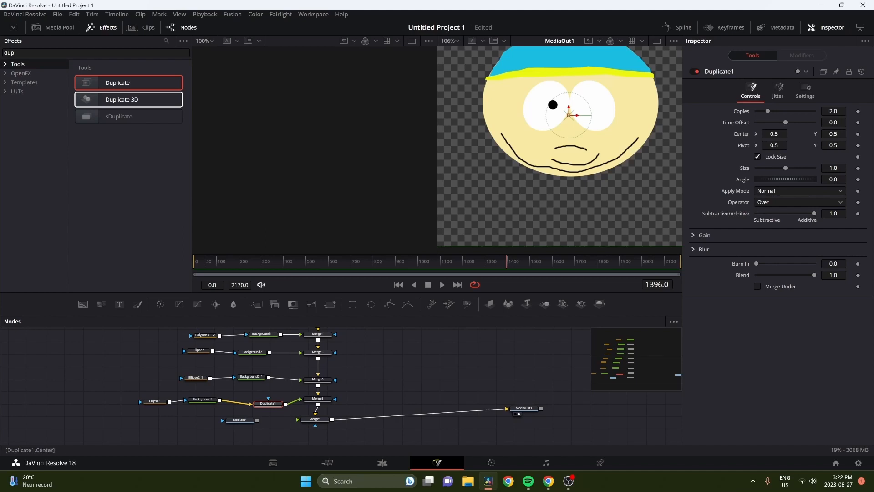
# Step: Offset the duplicated pupil onto the other eye with Center X 0.568, and straighten the Duplicate node in its row
pyautogui.moveTo(569, 115); pyautogui.dragTo(601, 115)
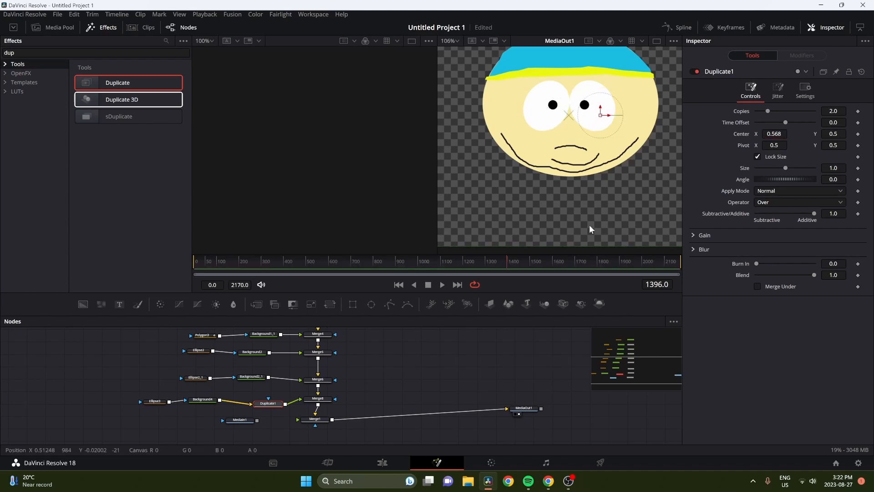
pyautogui.moveTo(272, 403); pyautogui.dragTo(260, 403)
pyautogui.scroll(-2, 611, 129)
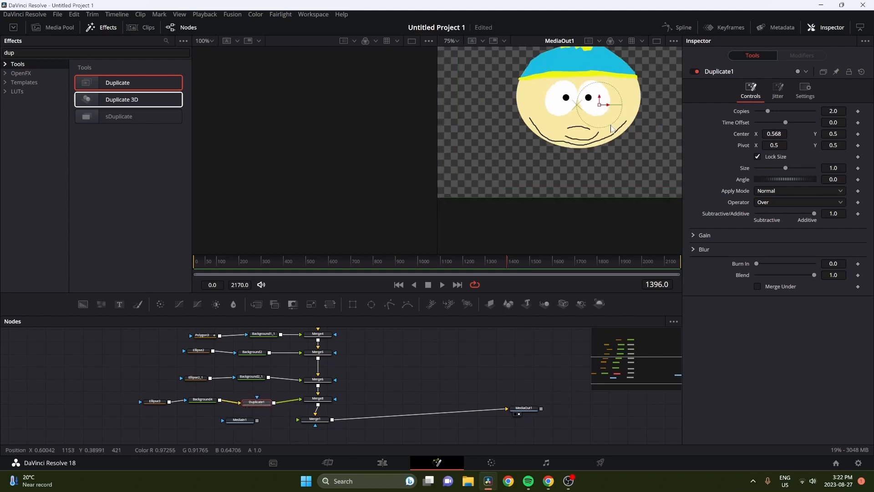
pyautogui.moveTo(611, 126); pyautogui.dragTo(595, 190)
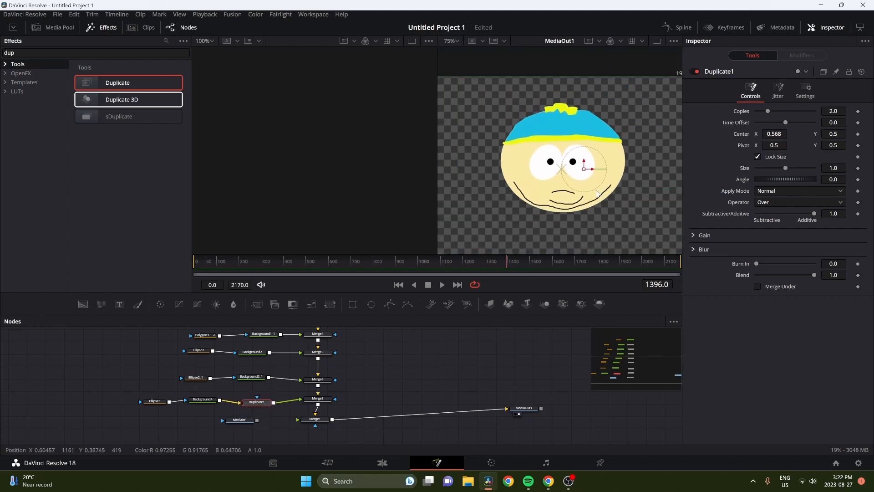
# Step: Add EricCartman.png to the node graph and show it in the empty viewer as a reference
pyautogui.click(66, 28)
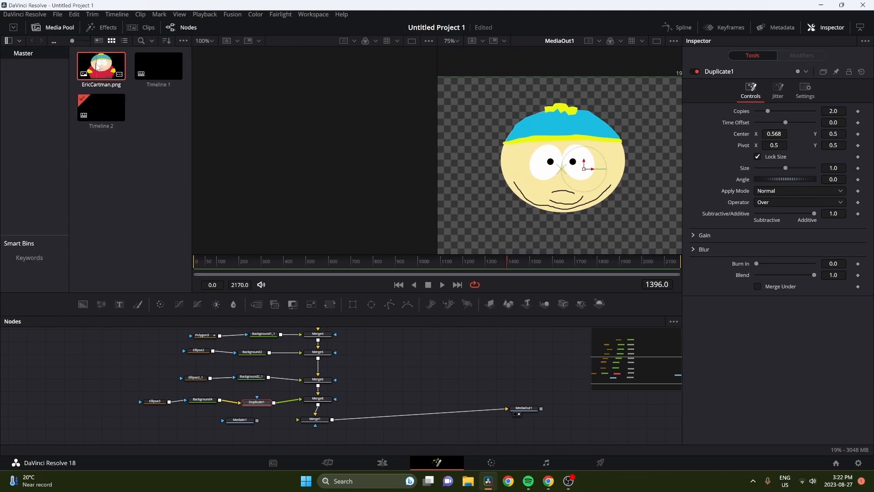
pyautogui.moveTo(97, 66); pyautogui.dragTo(433, 356)
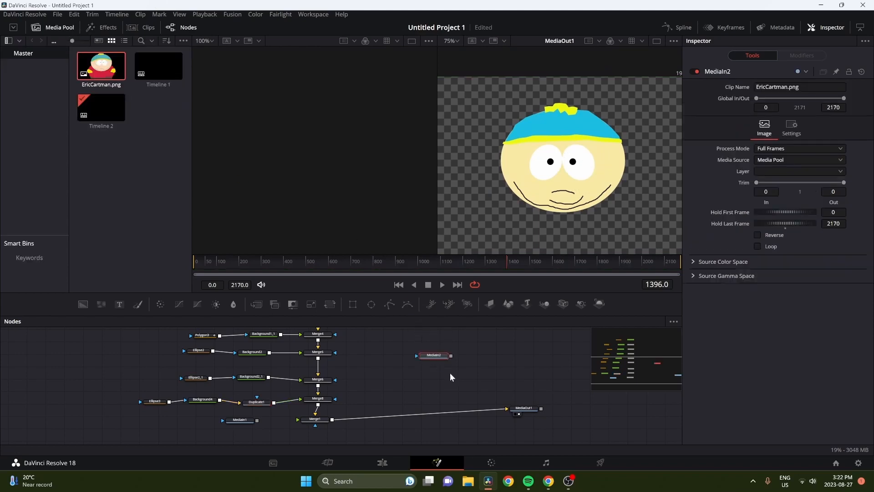
pyautogui.click(425, 361)
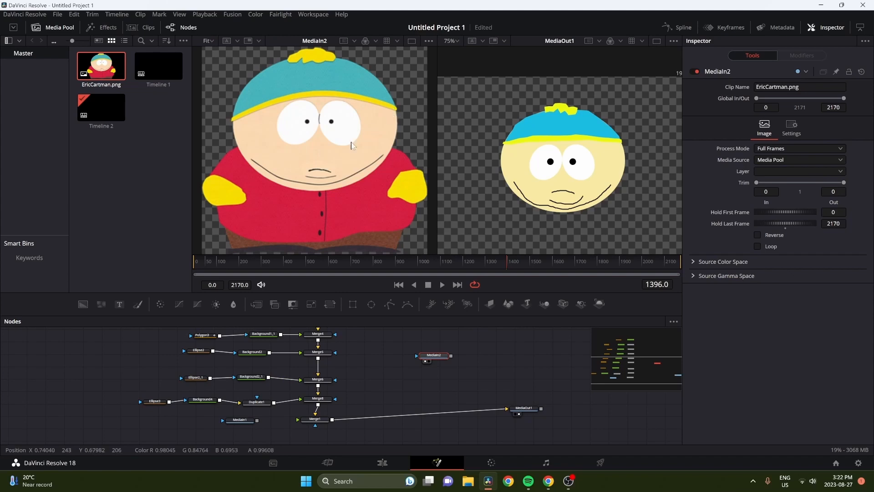
# Step: Find the Drop Shadow effect and insert it between the yellow hat band's Background1 and Merge3
pyautogui.scroll(2, 319, 376)
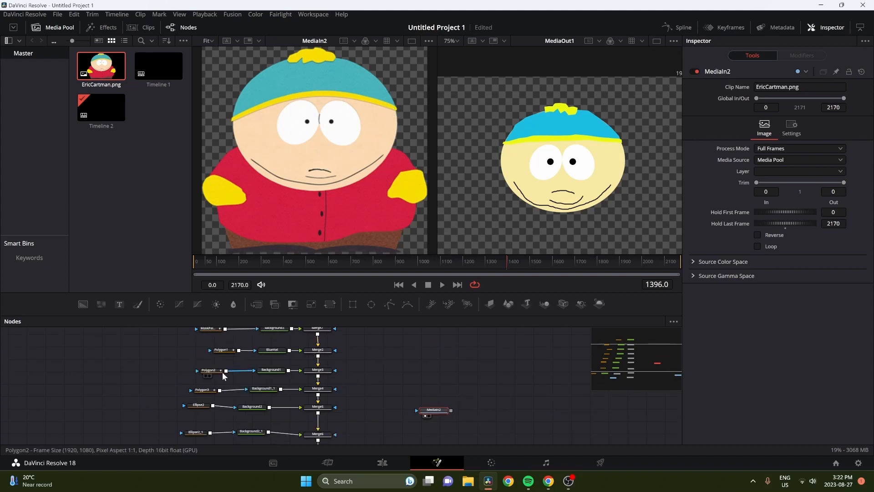
pyautogui.moveTo(207, 373); pyautogui.dragTo(164, 373)
pyautogui.click(274, 371)
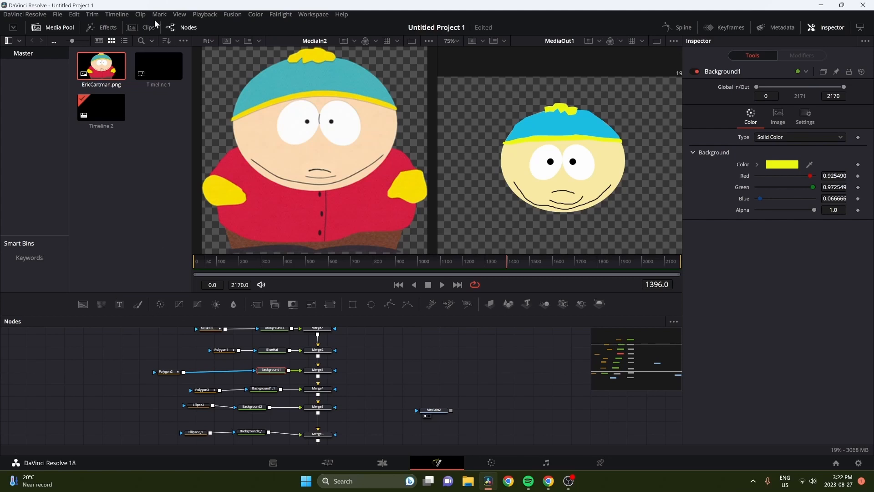
pyautogui.click(93, 27)
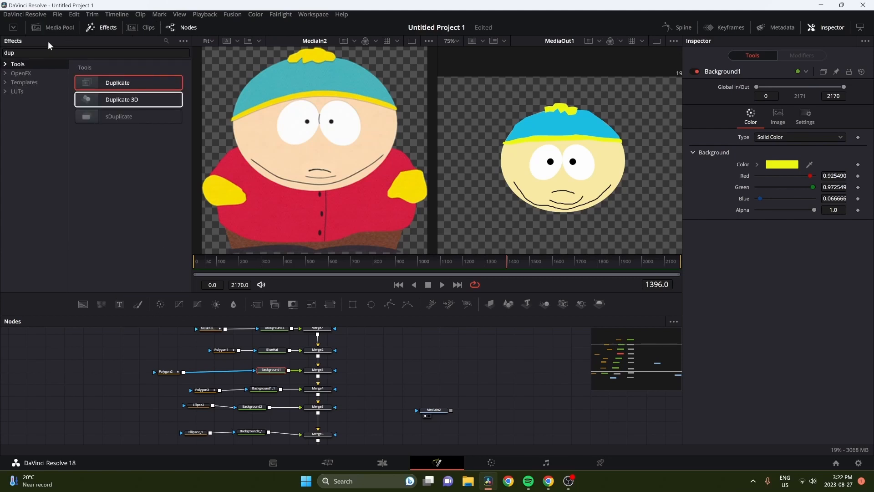
pyautogui.click(50, 53)
pyautogui.press('BackSpace')
pyautogui.press('BackSpace')
pyautogui.press('BackSpace')
pyautogui.write('dr')
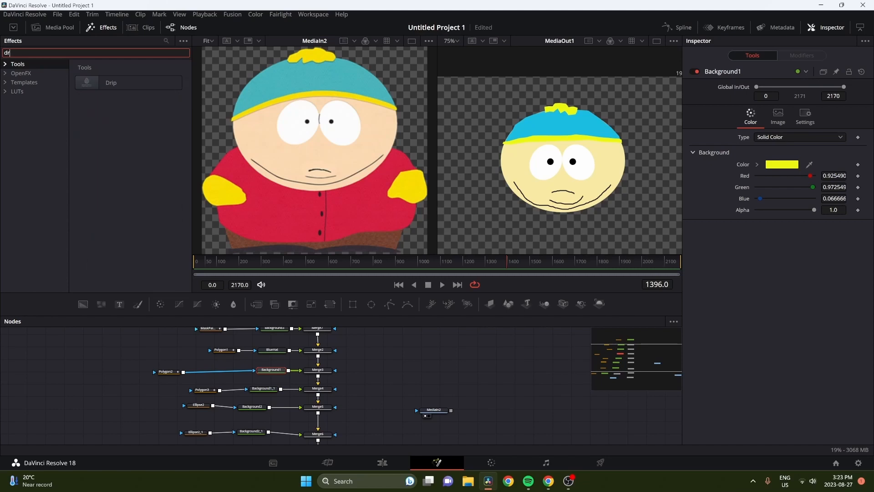
pyautogui.write('op')
pyautogui.click(46, 74)
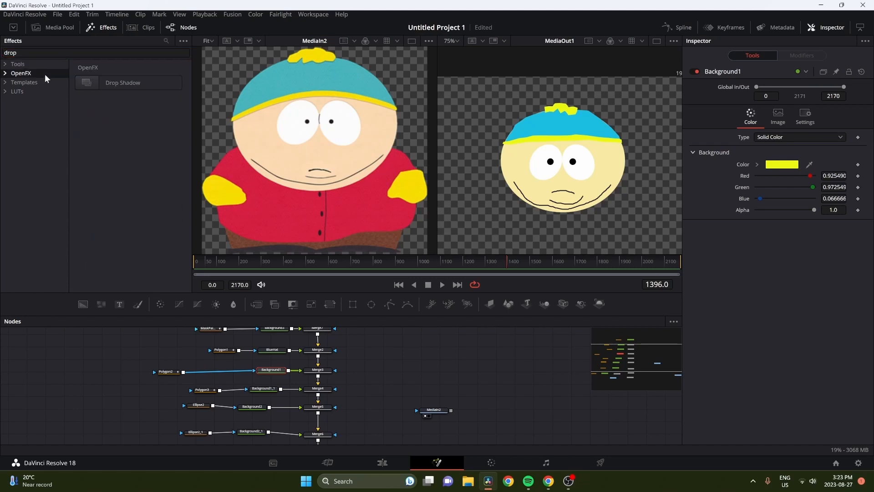
pyautogui.moveTo(116, 84); pyautogui.dragTo(287, 376)
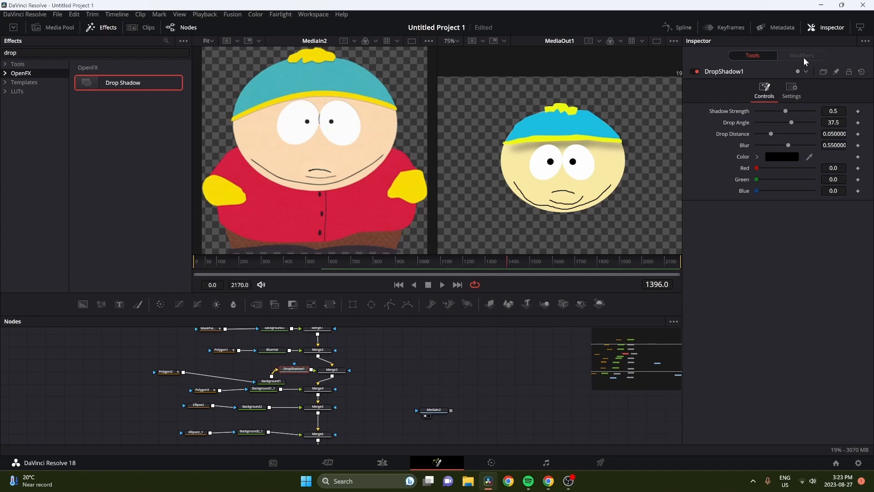
# Step: Set the hat band shadow's Drop Distance to 0.0 and Shadow Strength to 0.228, and check it at frame 1418
pyautogui.moveTo(769, 134); pyautogui.dragTo(749, 137)
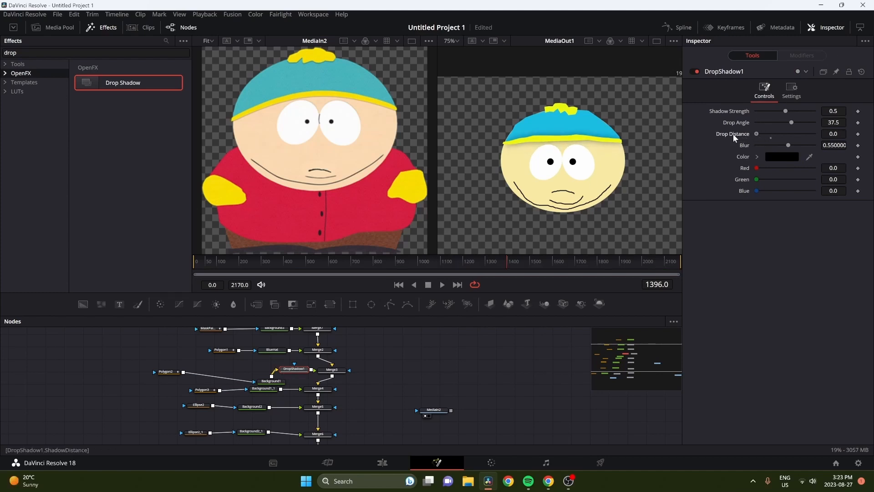
pyautogui.moveTo(785, 111); pyautogui.dragTo(770, 109)
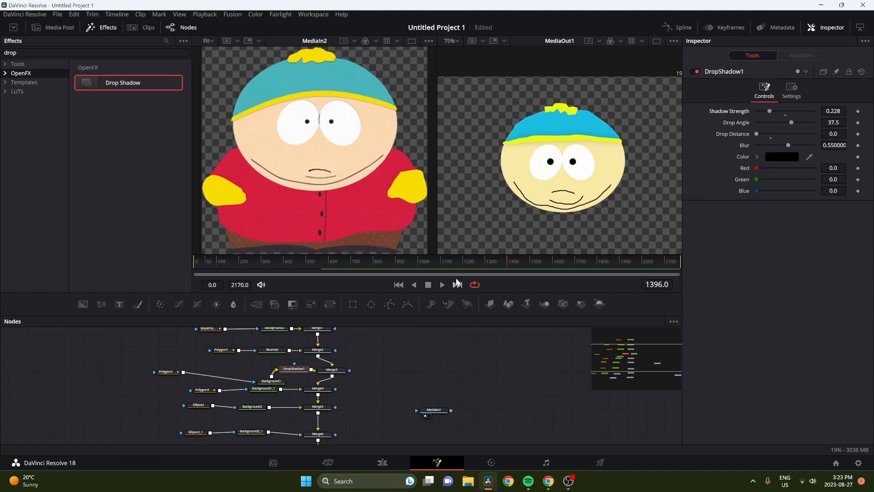
pyautogui.moveTo(514, 263)
pyautogui.mouseDown()
pyautogui.moveTo(213, 254)
pyautogui.moveTo(511, 256)
pyautogui.mouseUp()
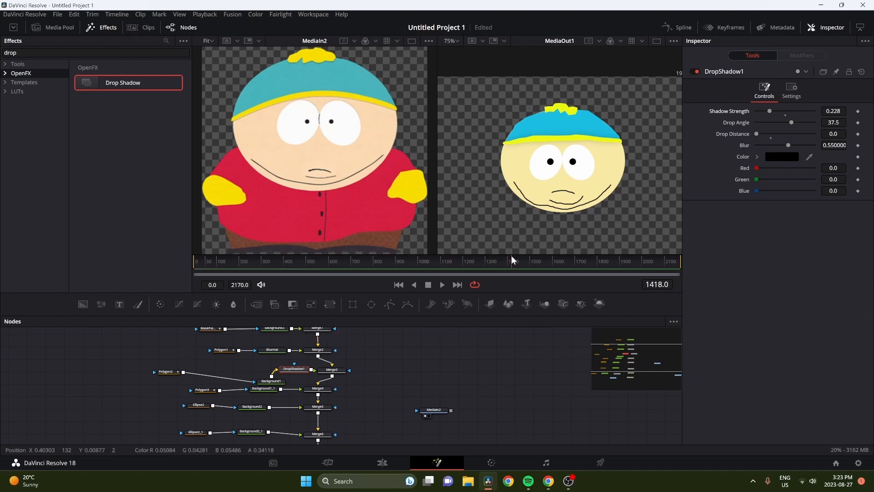
# Step: Select all the head nodes and move them together away from Merge1, leaving a gap for further nodes
pyautogui.scroll(-3, 416, 375)
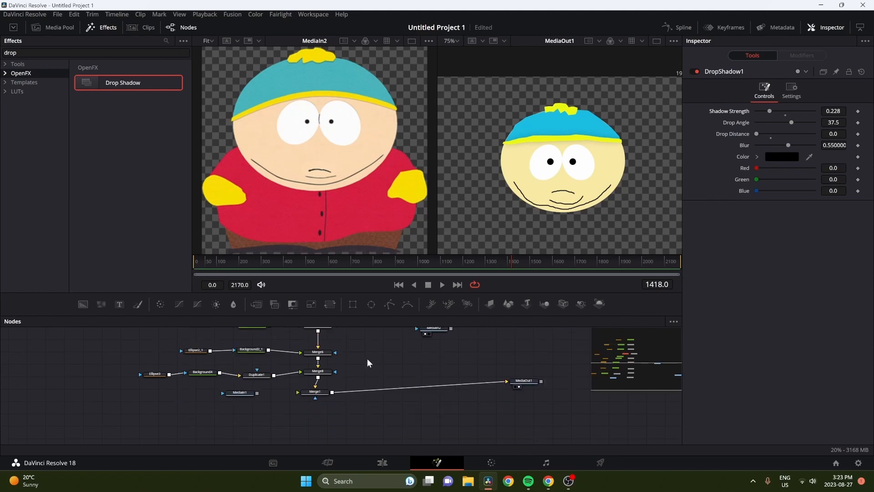
pyautogui.scroll(-2, 394, 362)
pyautogui.keyDown('ctrl'); pyautogui.scroll(-2, 370, 355); pyautogui.keyUp('ctrl')
pyautogui.scroll(2, 369, 359)
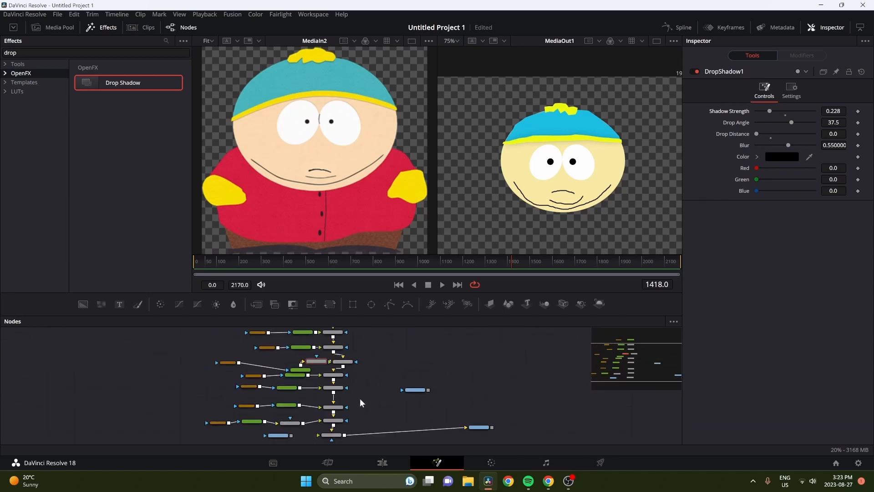
pyautogui.moveTo(354, 423); pyautogui.dragTo(208, 341)
pyautogui.scroll(-2, 325, 395)
pyautogui.moveTo(330, 402); pyautogui.dragTo(328, 355)
pyautogui.click(513, 380)
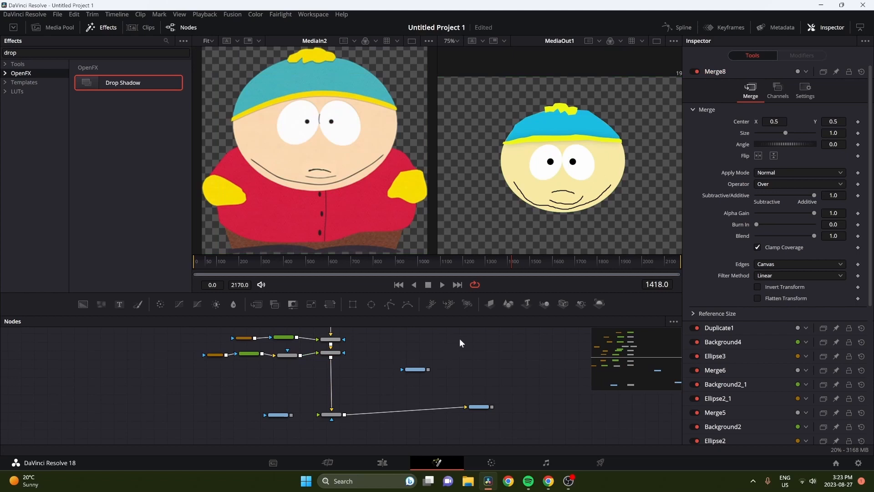
pyautogui.scroll(-2, 484, 362)
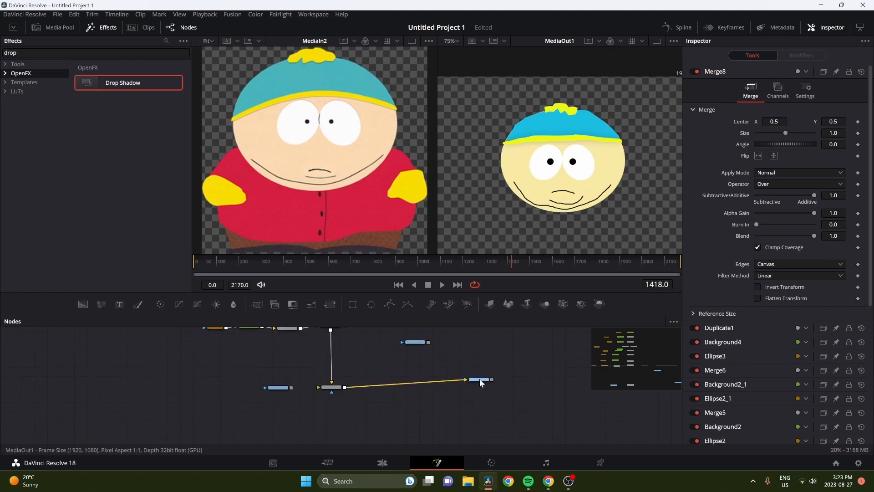
pyautogui.moveTo(484, 378); pyautogui.dragTo(486, 380)
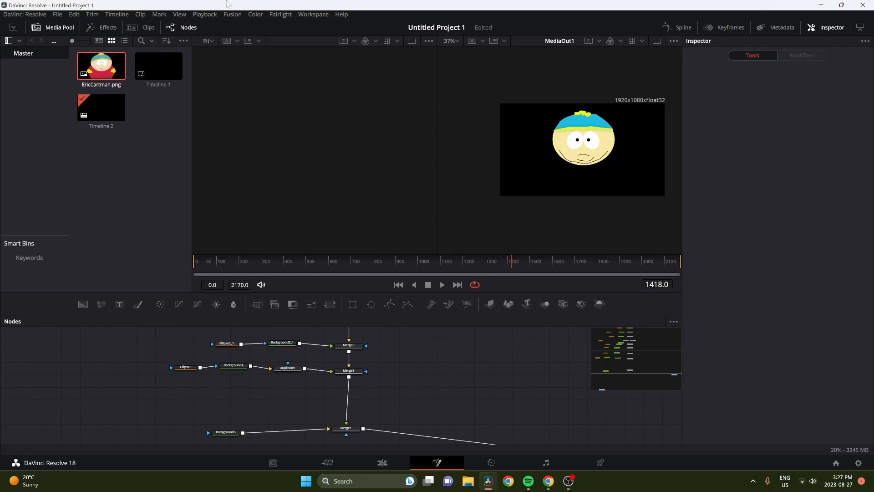
# Step: Merge EricCartman.png between Merge8 and Merge1 and align it with the head, at Size 3.16 and Center about X 0.506, Y 0.441
pyautogui.moveTo(101, 68); pyautogui.dragTo(348, 382)
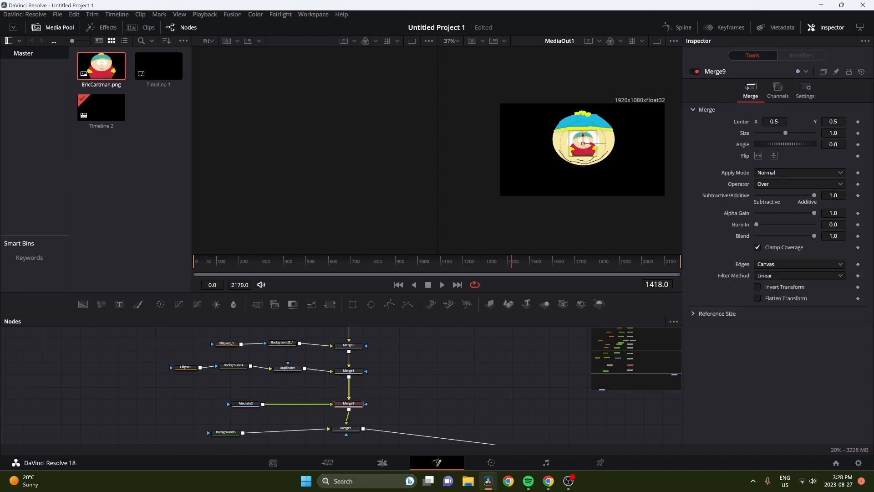
pyautogui.moveTo(786, 133); pyautogui.dragTo(802, 135)
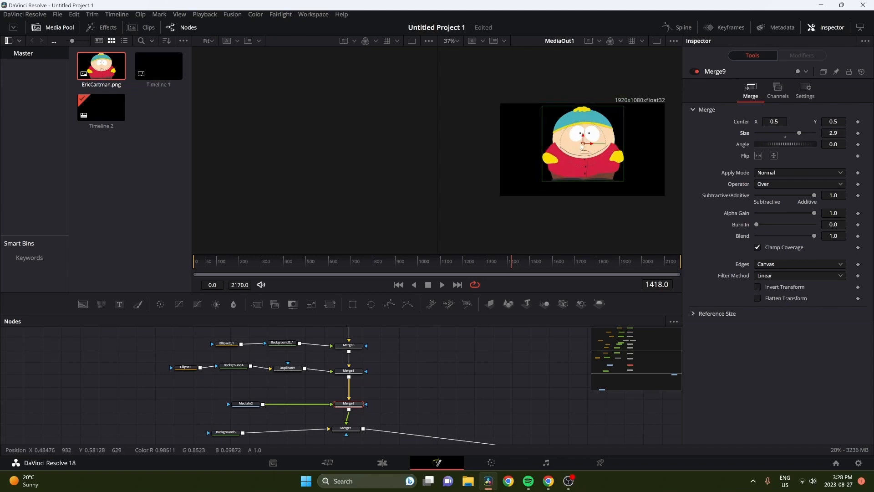
pyautogui.moveTo(583, 146); pyautogui.dragTo(584, 152)
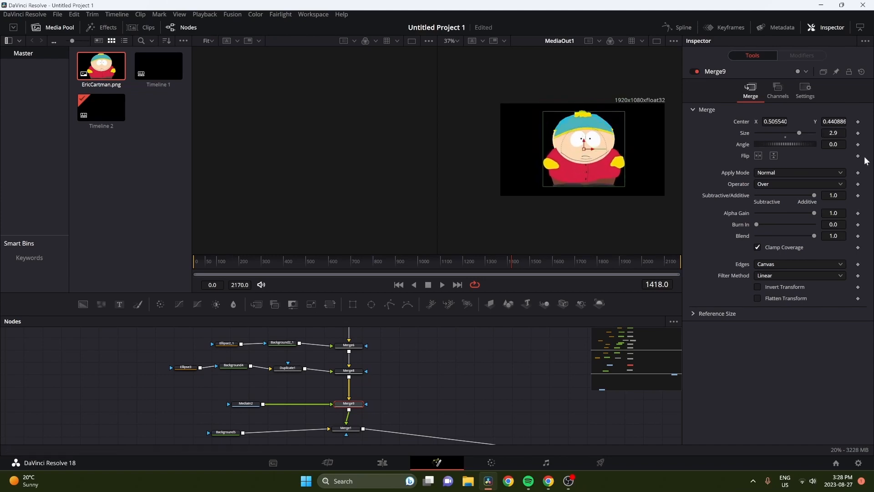
pyautogui.moveTo(798, 137); pyautogui.dragTo(800, 137)
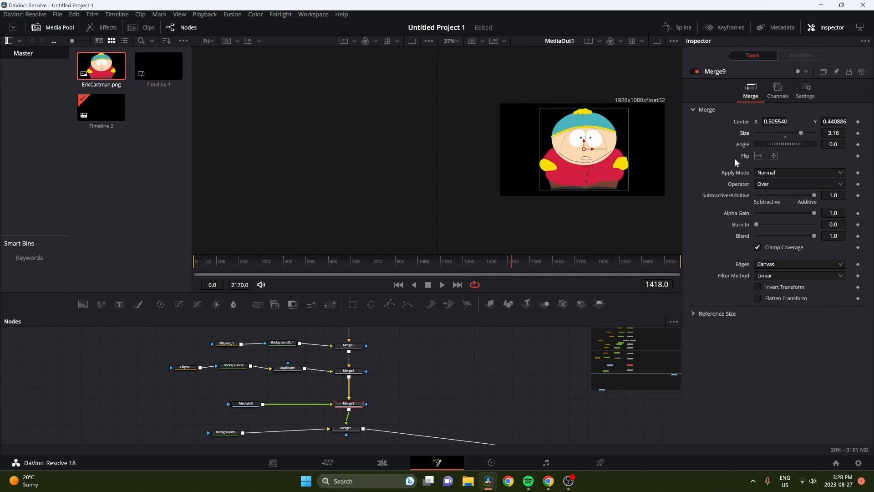
# Step: Set Background5's color to the jacket red sampled from the reference image, about Red 0.843, Green 0.133, Blue 0.267
pyautogui.scroll(-2, 460, 398)
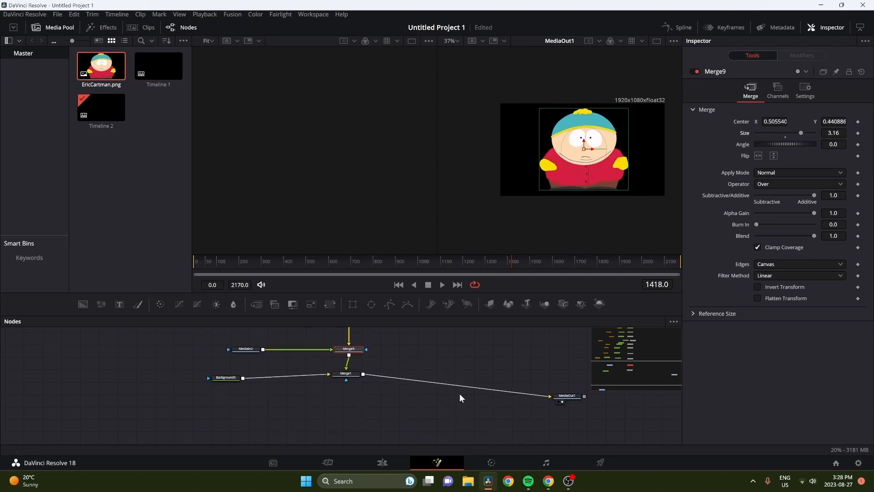
pyautogui.click(234, 377)
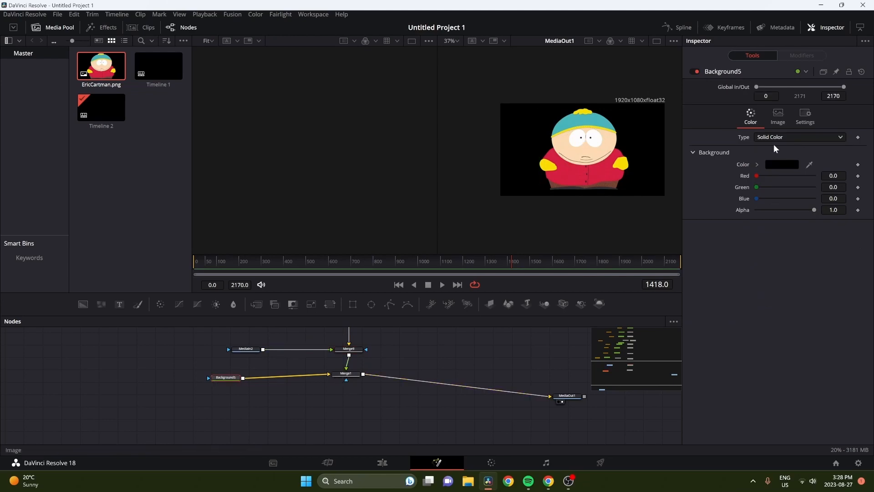
pyautogui.click(780, 165)
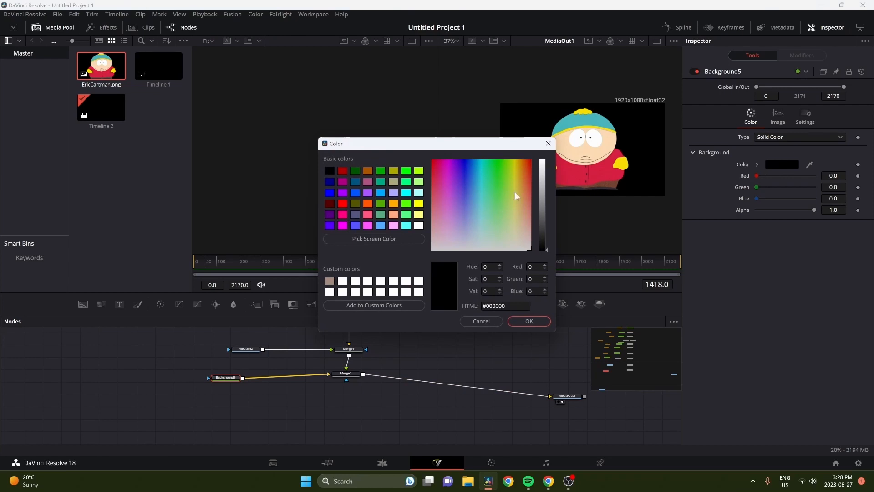
pyautogui.click(542, 178)
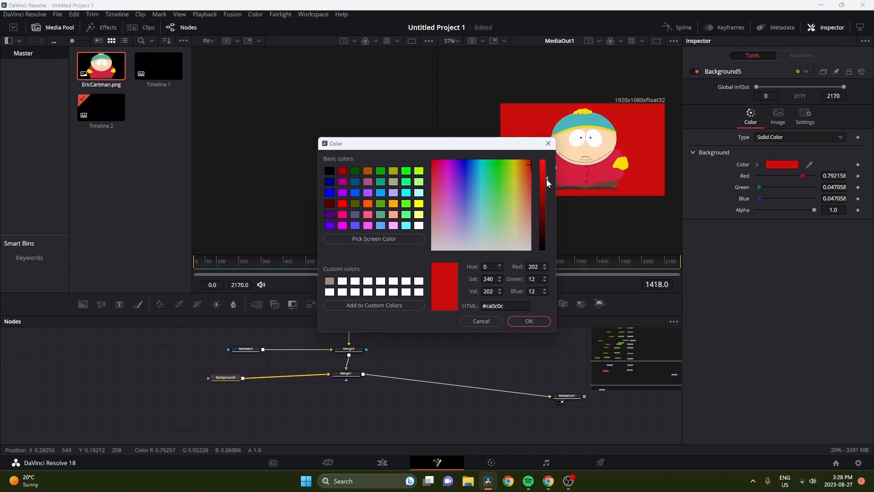
pyautogui.click(400, 240)
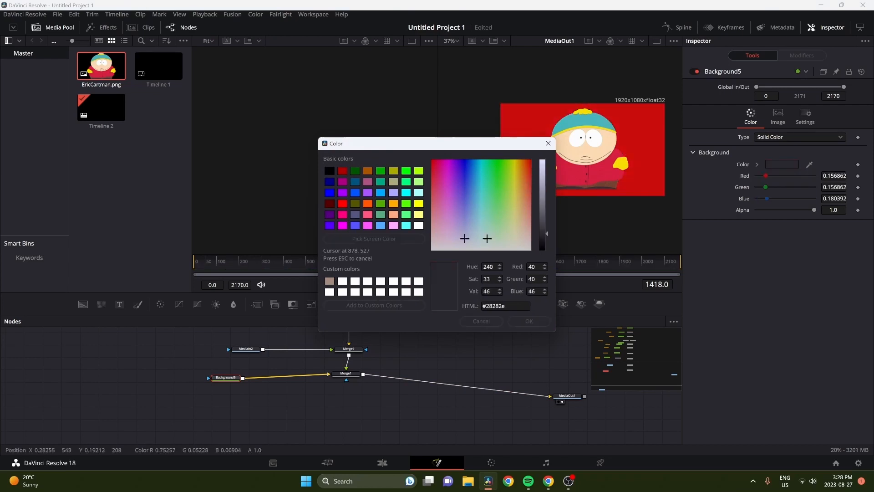
pyautogui.click(607, 170)
pyautogui.click(529, 322)
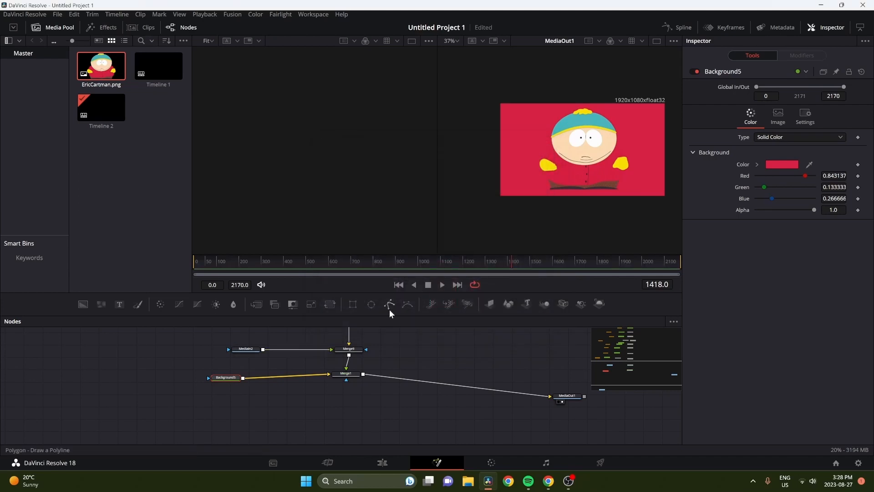
# Step: Add a polygon mask to Background5 and trace the jacket's lower hem from the middle out to its left corner
pyautogui.moveTo(388, 307); pyautogui.dragTo(166, 373)
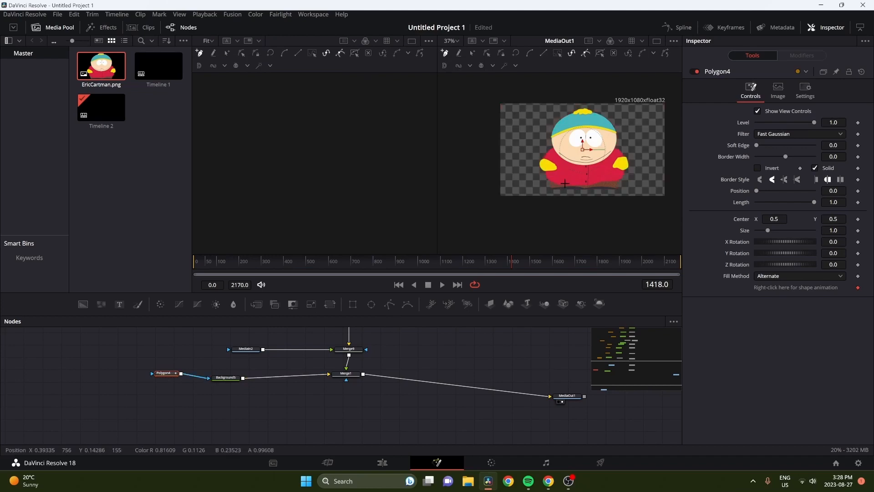
pyautogui.scroll(5, 565, 183)
pyautogui.click(569, 195)
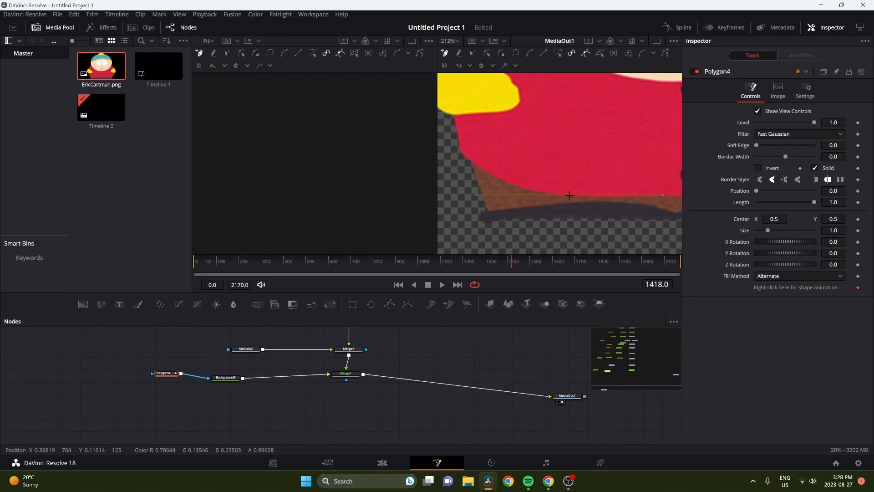
pyautogui.click(549, 192)
pyautogui.click(535, 191)
pyautogui.click(529, 190)
pyautogui.click(514, 184)
pyautogui.click(503, 179)
pyautogui.click(482, 169)
pyautogui.click(462, 151)
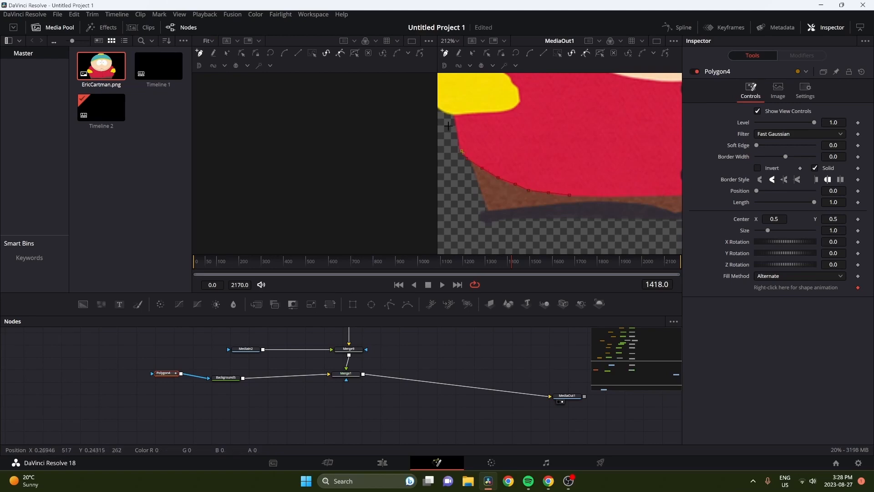
# Step: Continue the jacket mask up the left side, past the mitten and shoulder, and across behind the face to the right shoulder
pyautogui.moveTo(456, 113); pyautogui.dragTo(491, 229)
pyautogui.click(474, 162)
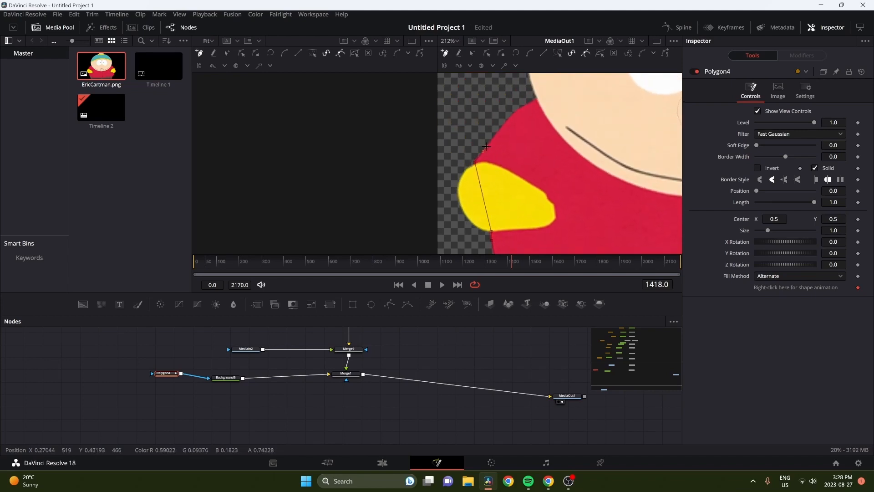
pyautogui.click(499, 130)
pyautogui.click(538, 100)
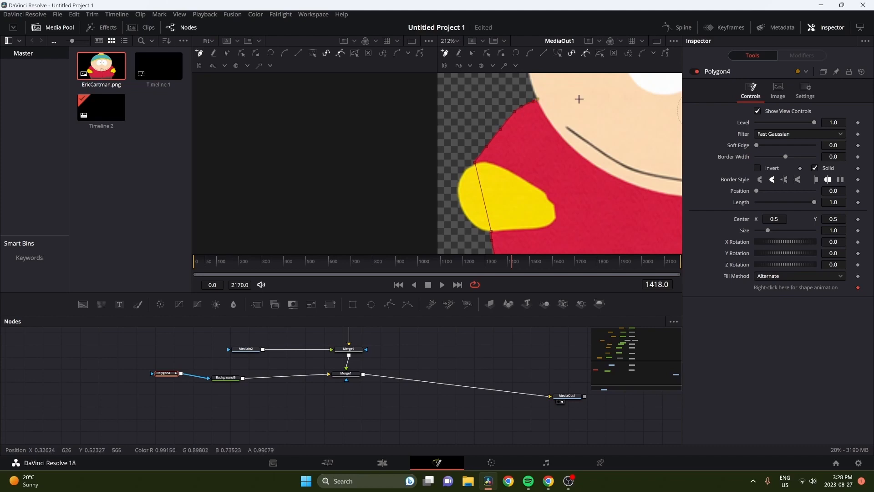
pyautogui.click(652, 118)
pyautogui.moveTo(651, 119); pyautogui.dragTo(439, 138)
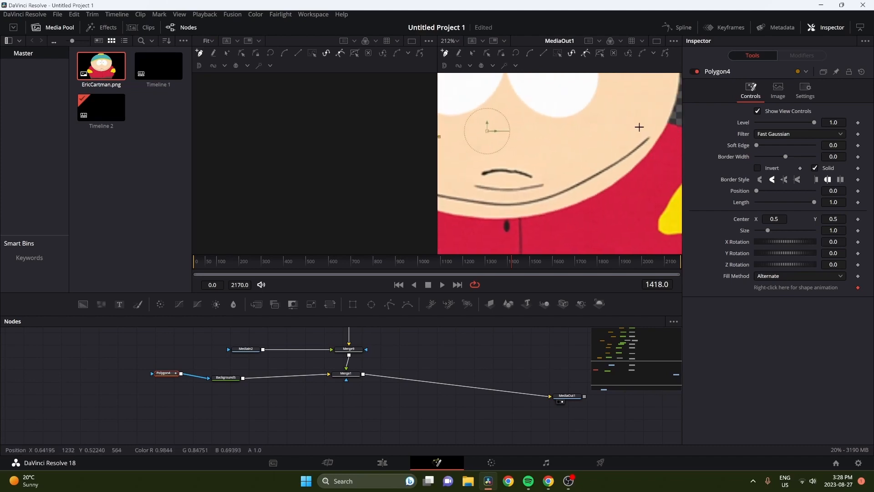
pyautogui.click(660, 125)
pyautogui.moveTo(661, 124); pyautogui.dragTo(608, 124)
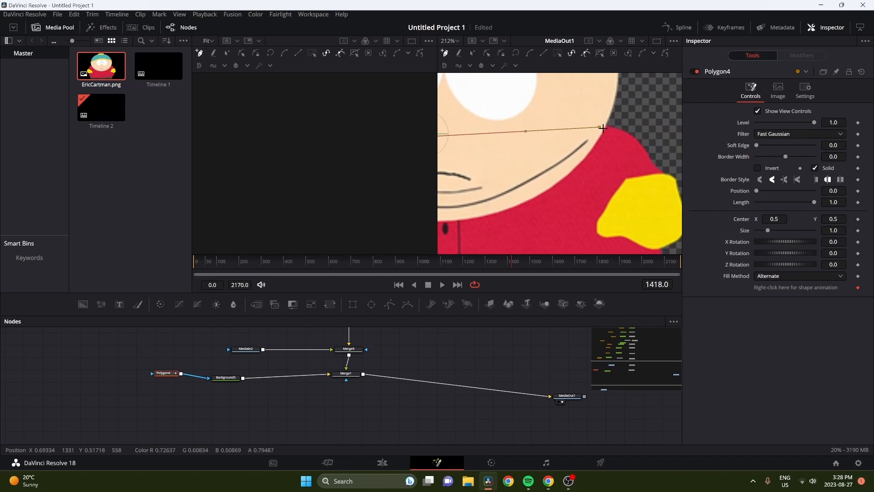
pyautogui.click(605, 125)
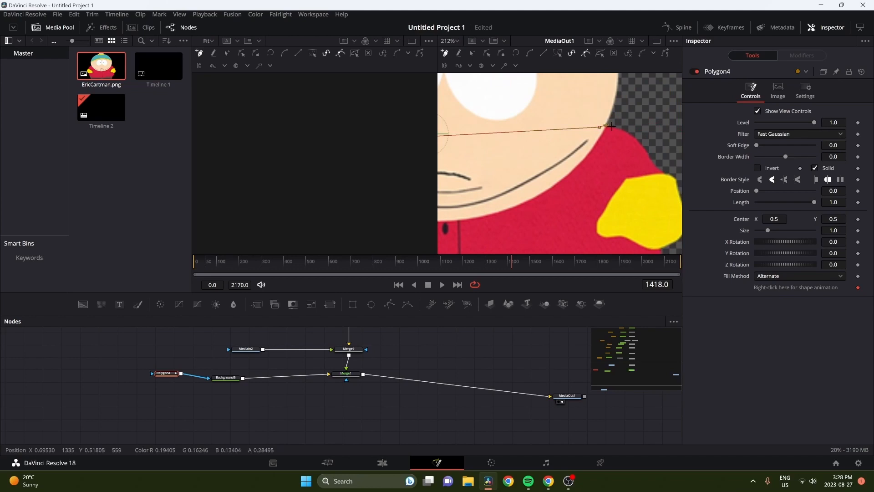
# Step: Trace the jacket mask along the right shoulder and past the right mitten to the jacket's side
pyautogui.click(648, 152)
pyautogui.click(650, 161)
pyautogui.click(662, 173)
pyautogui.click(669, 178)
pyautogui.scroll(-4, 661, 215)
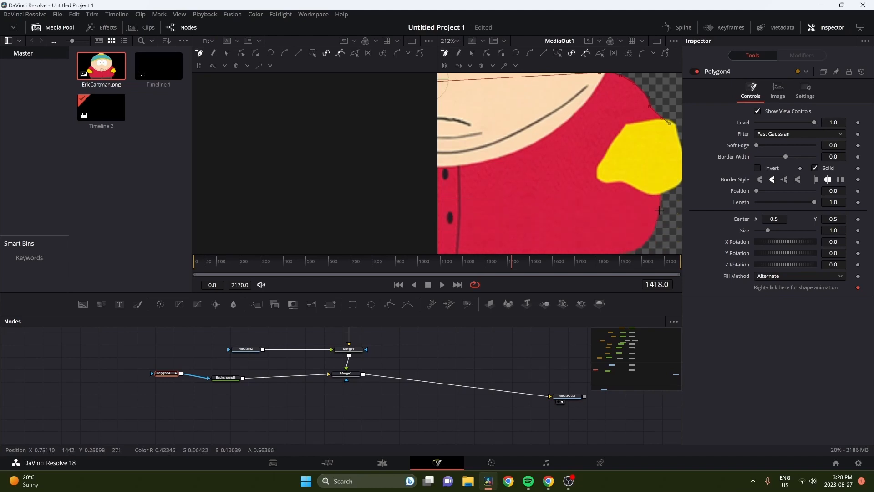
pyautogui.click(659, 210)
pyautogui.scroll(-3, 655, 224)
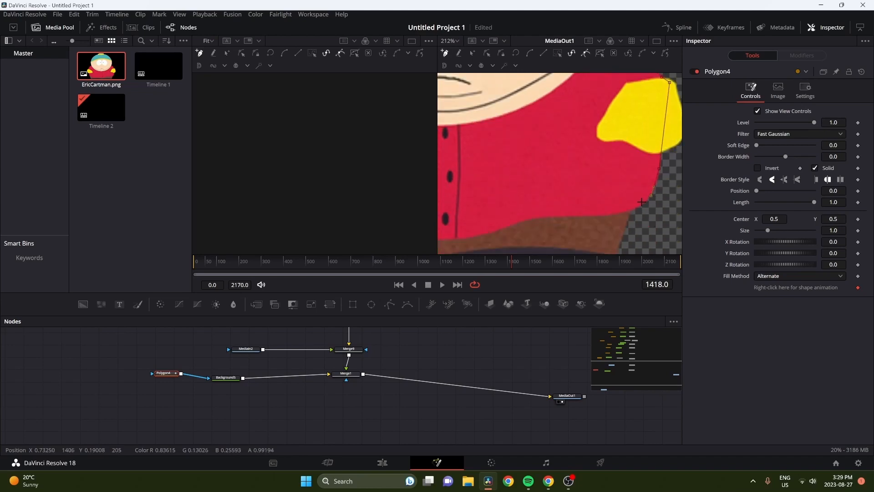
# Step: Trace the jacket mask back along the curved bottom hem and close it at the starting point
pyautogui.click(641, 202)
pyautogui.click(625, 211)
pyautogui.click(615, 212)
pyautogui.click(523, 218)
pyautogui.scroll(-3, 508, 225)
pyautogui.hscroll(-5, 509, 224)
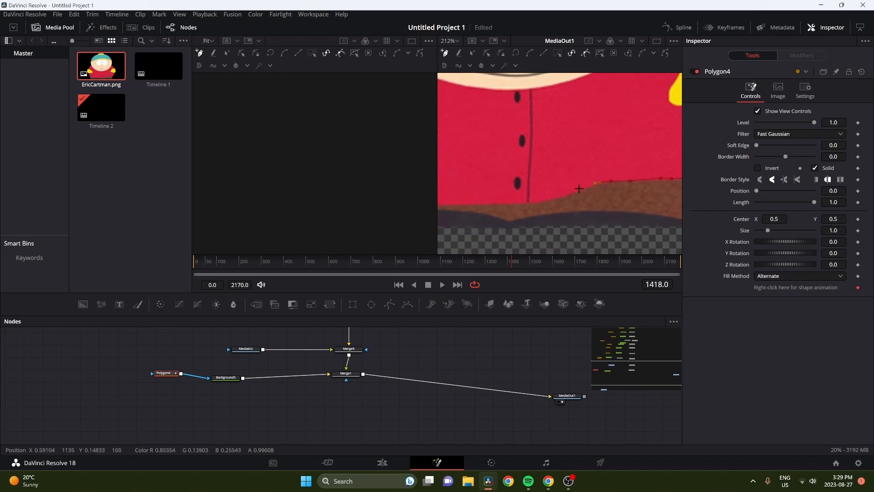
pyautogui.click(538, 202)
pyautogui.click(526, 202)
pyautogui.click(518, 203)
pyautogui.moveTo(507, 201); pyautogui.dragTo(631, 195)
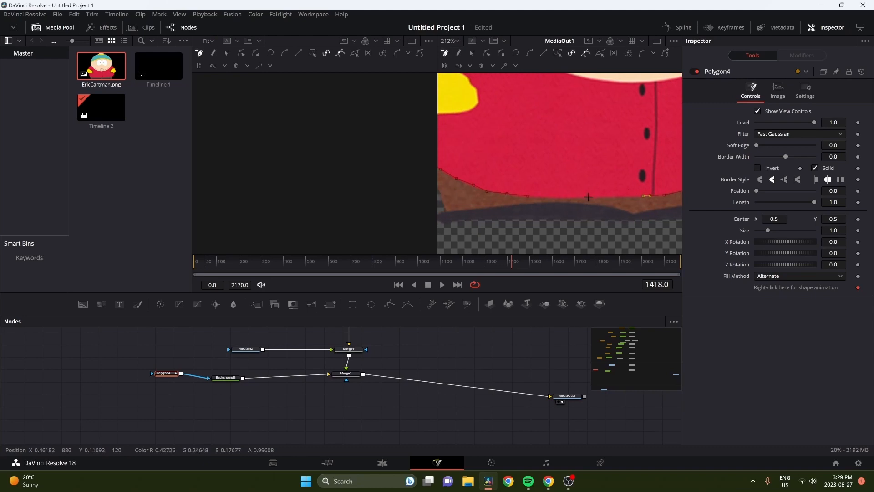
pyautogui.click(587, 196)
pyautogui.click(530, 197)
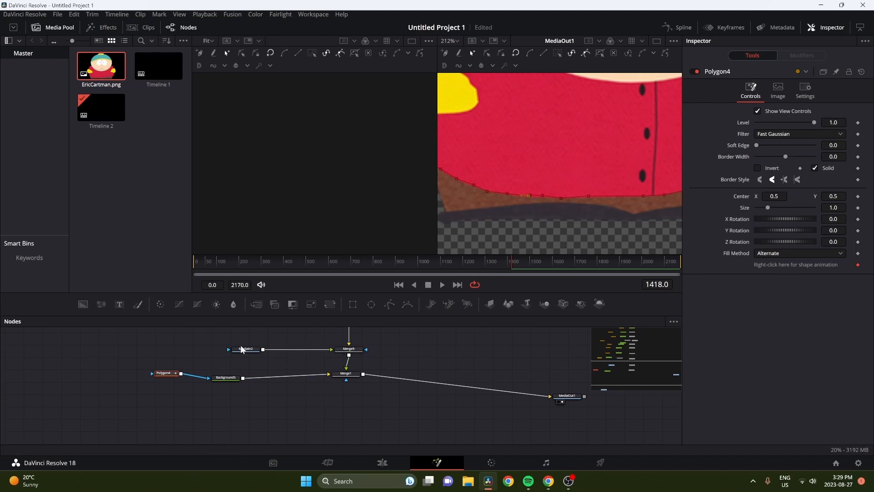
# Step: Disconnect the reference image from Merge9 to check the jacket shape, and reconnect it
pyautogui.moveTo(314, 353); pyautogui.dragTo(308, 348)
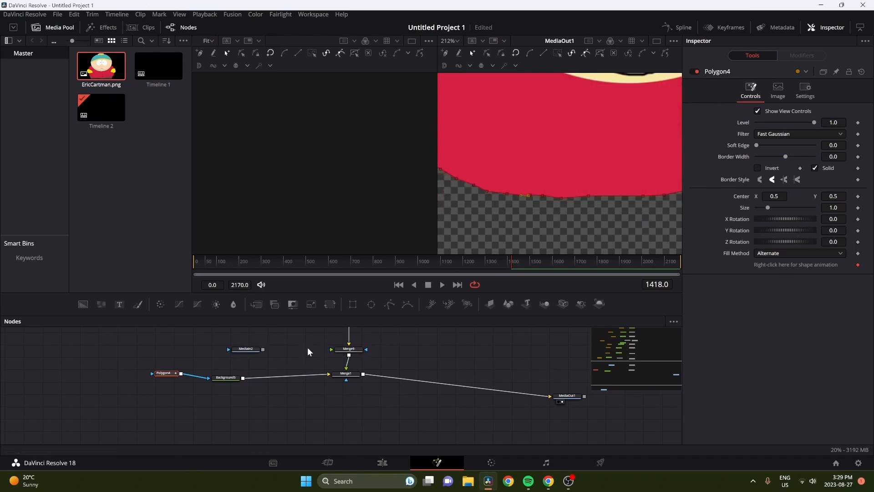
pyautogui.scroll(-4, 613, 176)
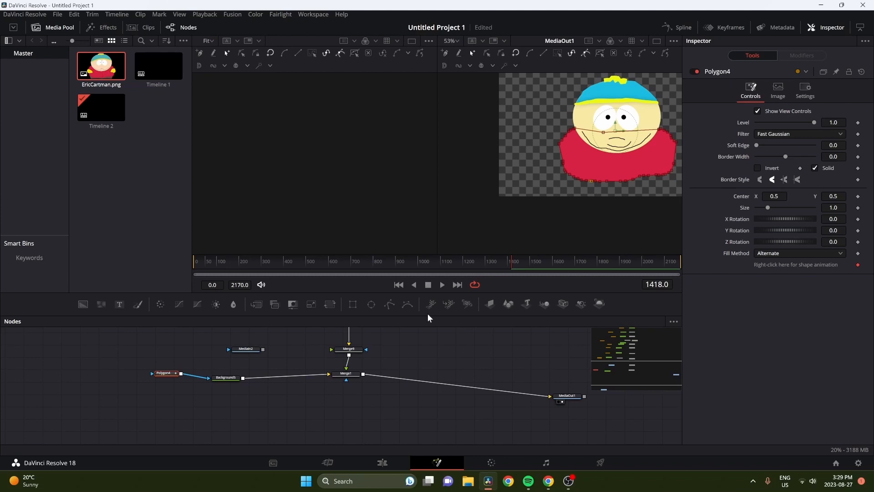
pyautogui.moveTo(264, 350); pyautogui.dragTo(332, 350)
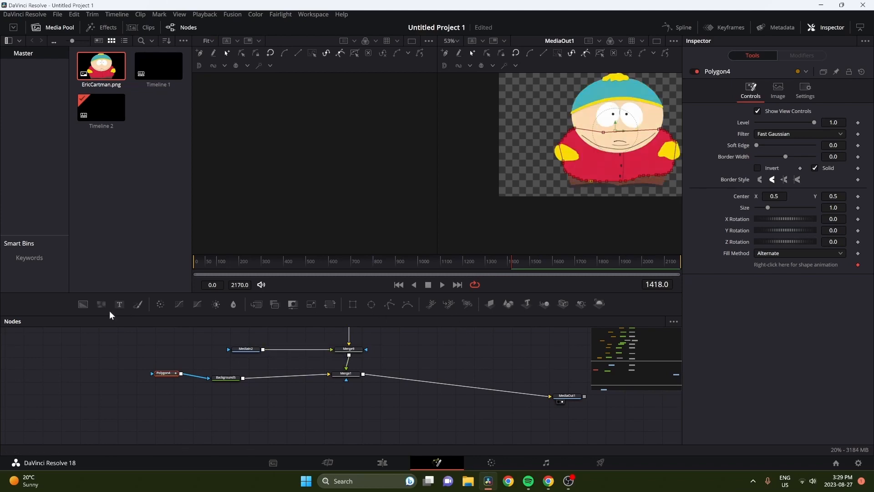
# Step: Merge a new Background6 over Background5 and set its color to the mitten yellow sampled from the reference, about Red 0.949, Green 0.835, Blue 0.008
pyautogui.moveTo(79, 306); pyautogui.dragTo(243, 377)
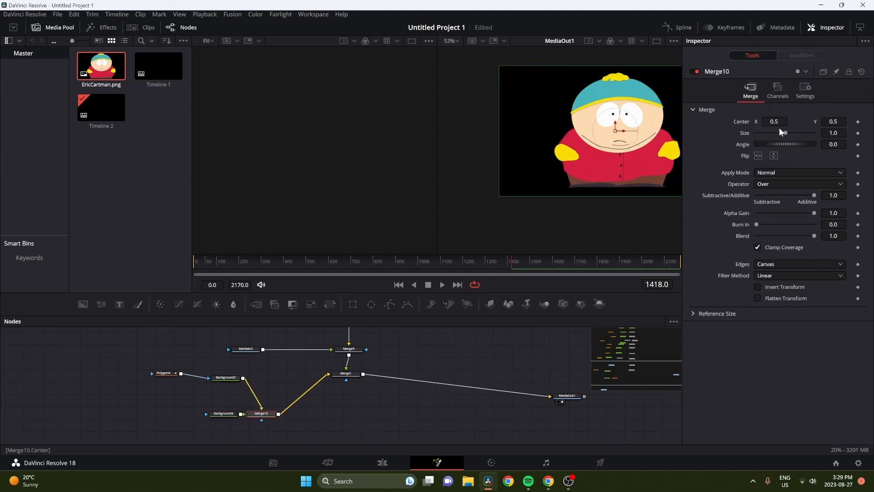
pyautogui.click(223, 413)
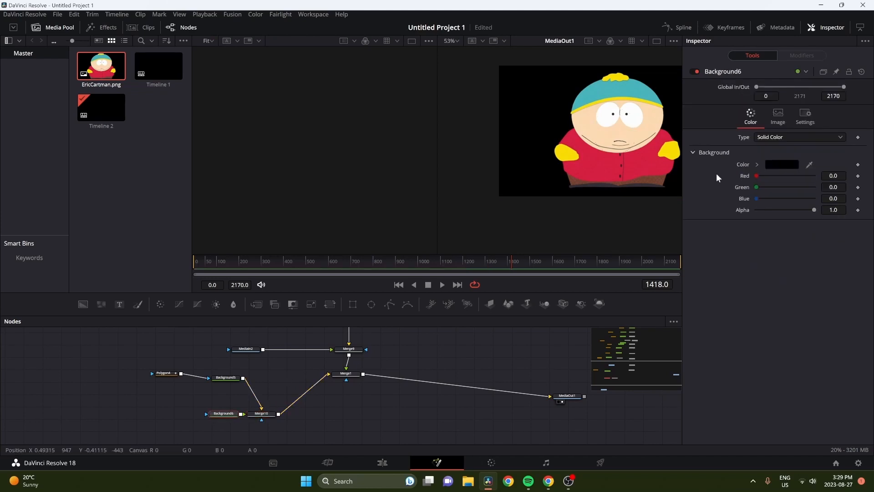
pyautogui.click(782, 164)
pyautogui.click(385, 239)
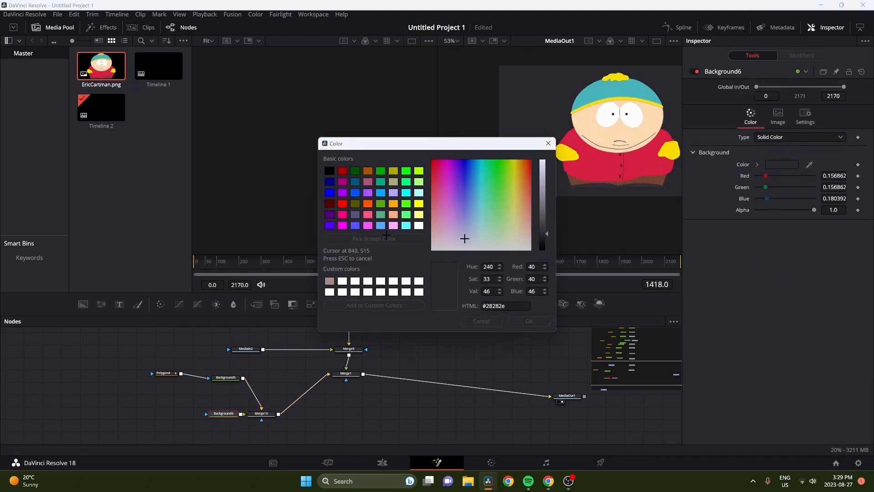
pyautogui.click(565, 155)
pyautogui.click(523, 318)
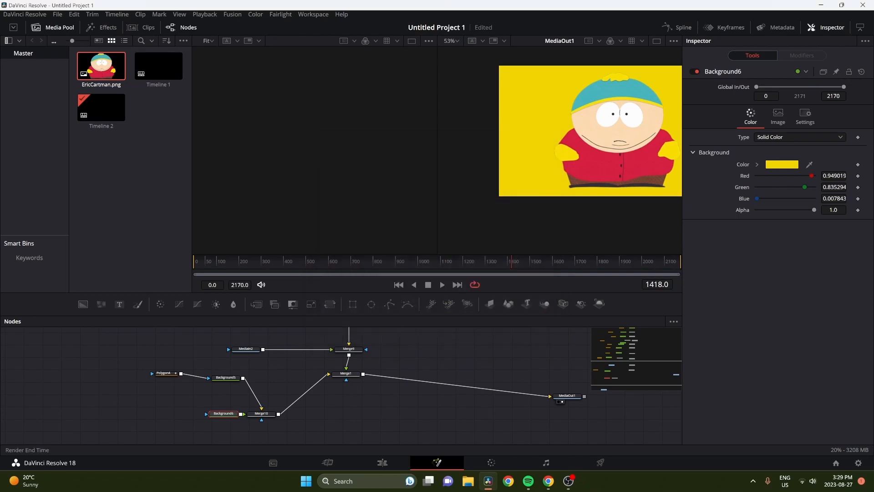
# Step: Add a polygon mask to Background6 and trace the inner tip and upper edge of the left mitten
pyautogui.moveTo(159, 419); pyautogui.dragTo(165, 414)
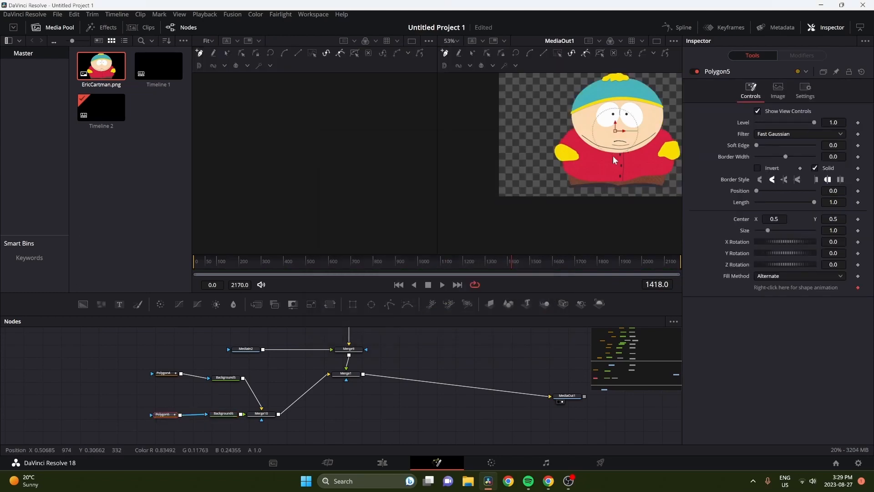
pyautogui.scroll(5, 587, 157)
pyautogui.scroll(3, 549, 151)
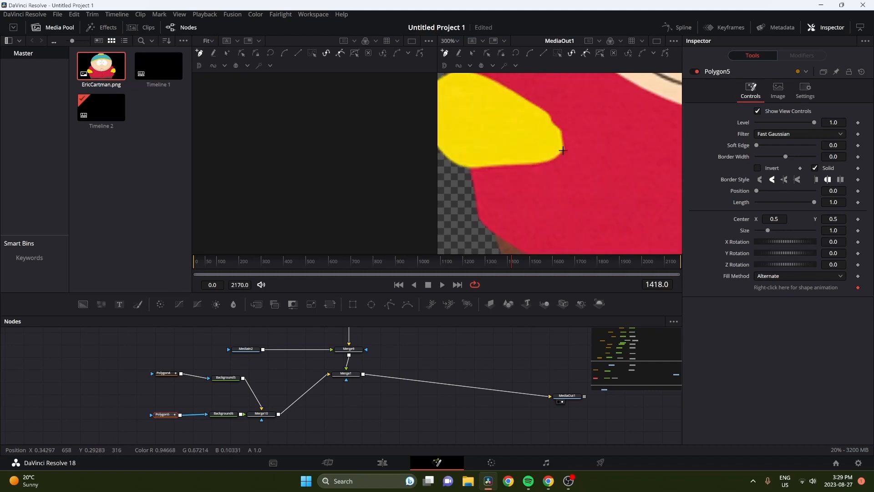
pyautogui.click(562, 150)
pyautogui.click(560, 132)
pyautogui.click(550, 125)
pyautogui.moveTo(508, 89); pyautogui.dragTo(576, 139)
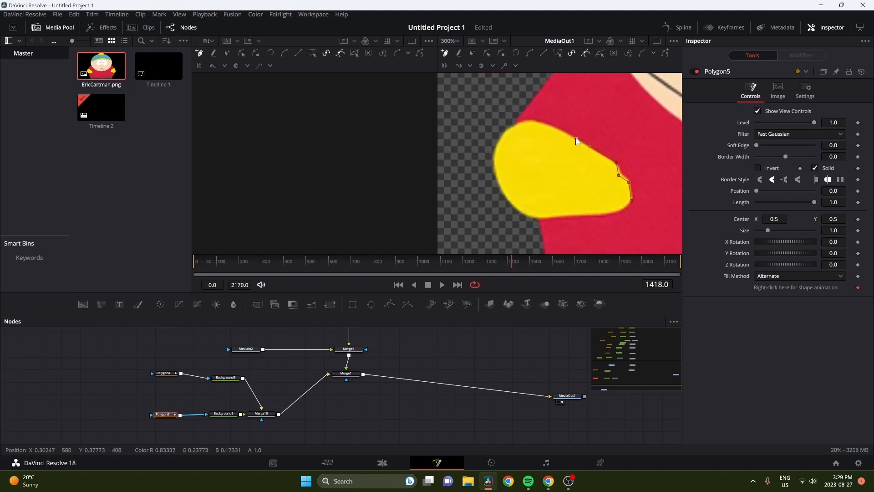
# Step: Trace the left mitten's rounded outer end and lower edge, close the mask, and shift Background6 closer to its polygon node
pyautogui.click(539, 123)
pyautogui.click(514, 124)
pyautogui.click(501, 133)
pyautogui.click(495, 168)
pyautogui.click(498, 185)
pyautogui.click(507, 200)
pyautogui.click(517, 211)
pyautogui.click(526, 216)
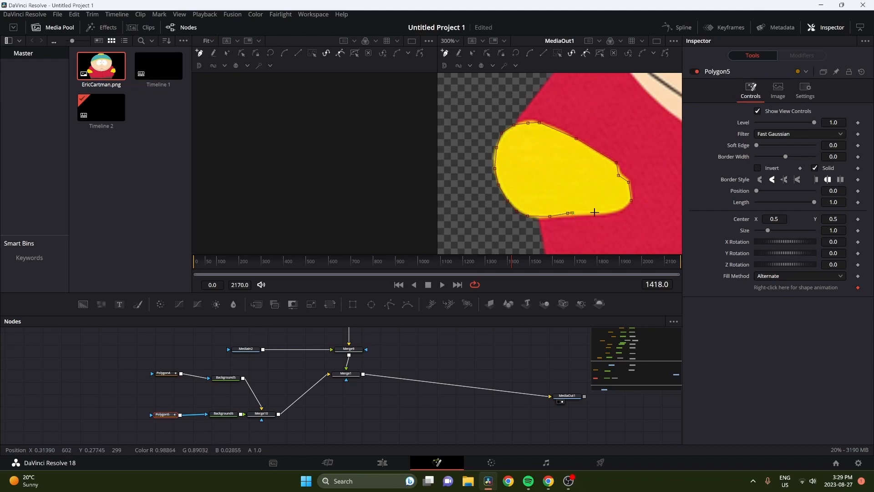
pyautogui.click(617, 209)
pyautogui.click(630, 202)
pyautogui.scroll(-5, 646, 197)
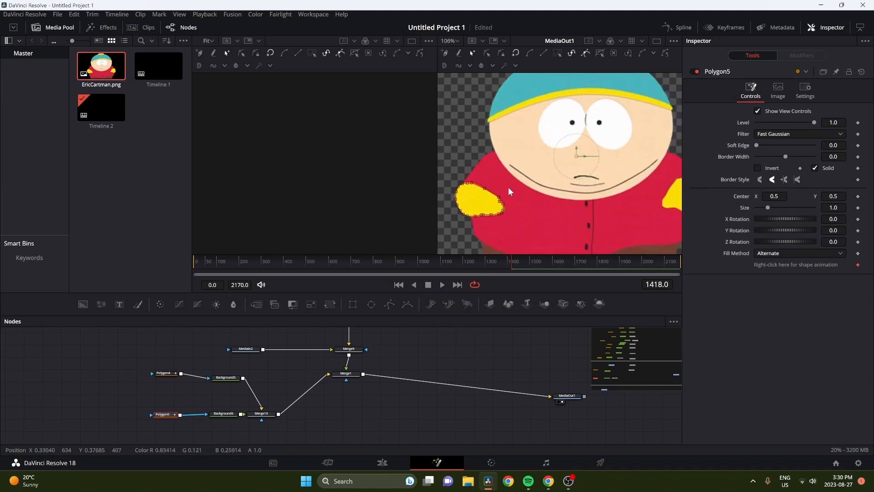
pyautogui.moveTo(526, 157); pyautogui.dragTo(496, 158)
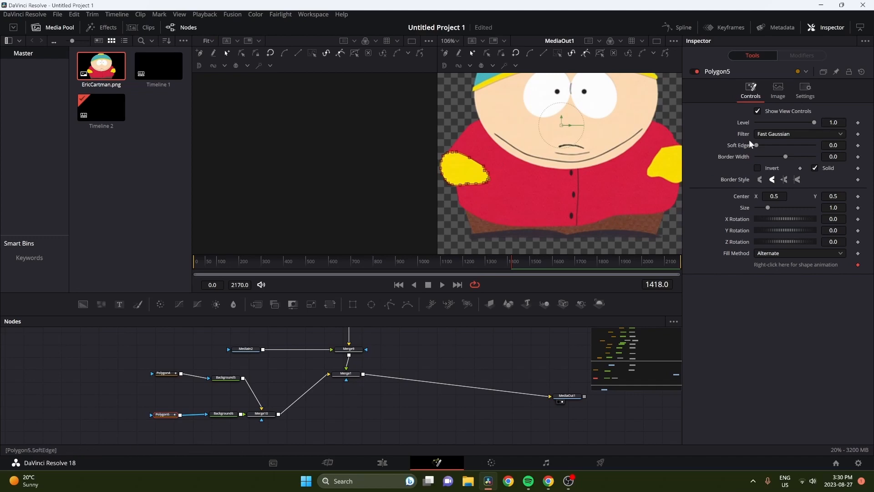
pyautogui.moveTo(226, 415); pyautogui.dragTo(213, 415)
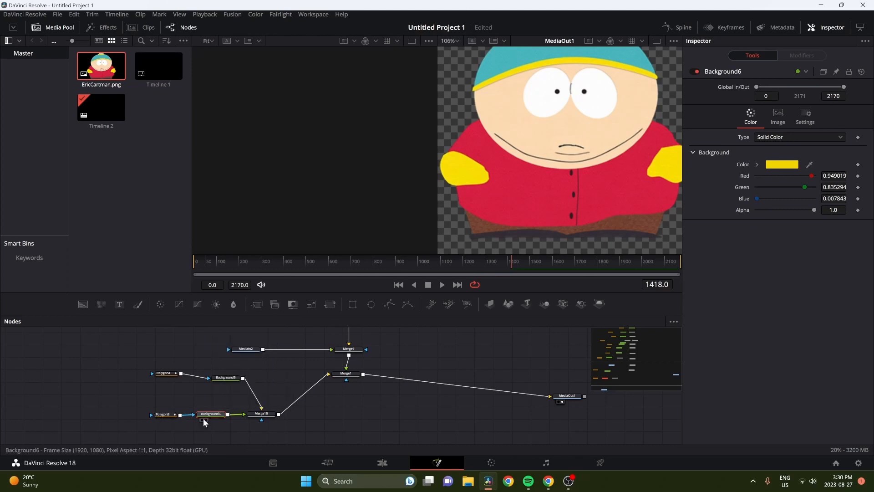
# Step: Examine the jacket and left mitten with the reference image disconnected from Merge9, and restore the connection
pyautogui.click(316, 349)
pyautogui.press('Delete')
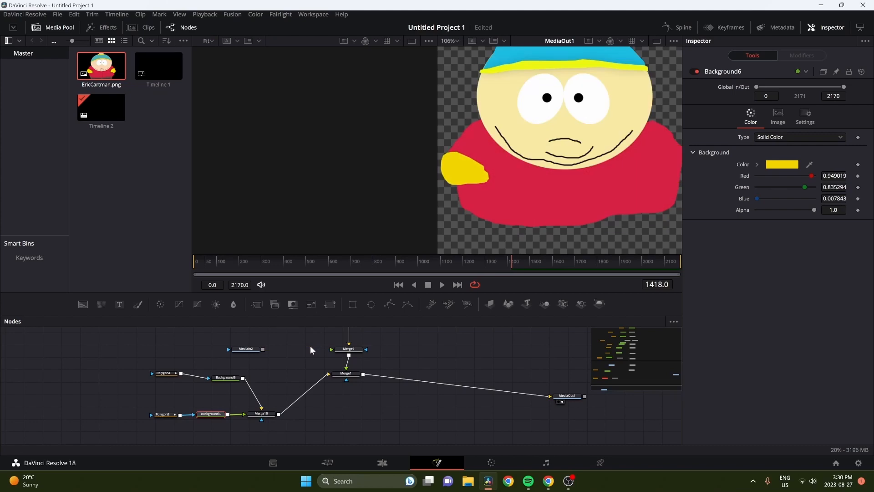
pyautogui.click(264, 348)
pyautogui.moveTo(264, 349); pyautogui.dragTo(331, 349)
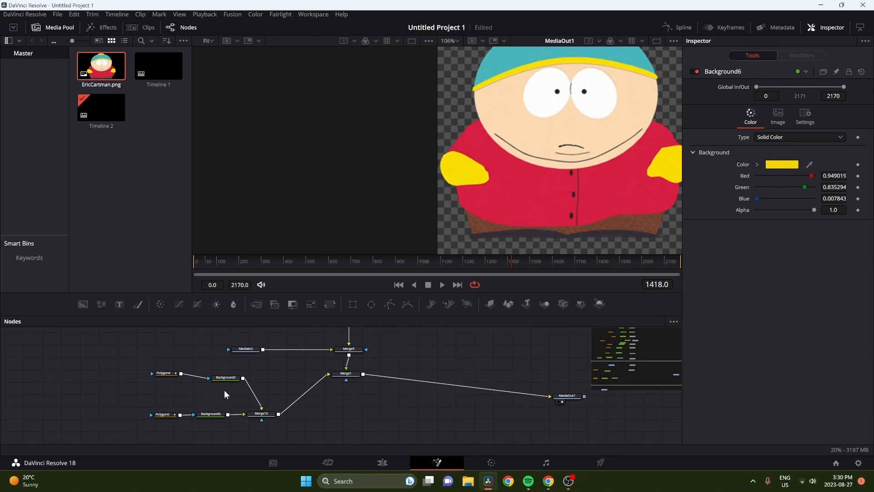
# Step: Paste a copy of Background6 below the original and merge it over Merge10's output for the right mitten
pyautogui.scroll(-2, 222, 389)
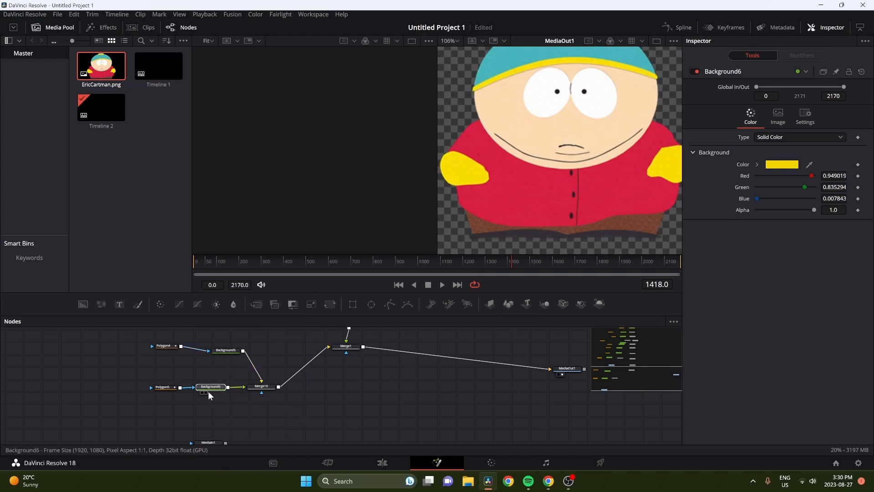
pyautogui.hotkey('ctrl', 'v')
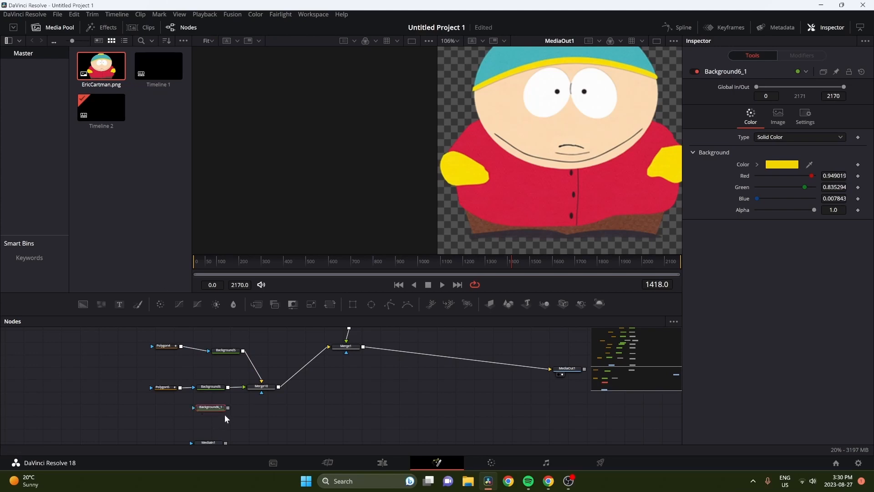
pyautogui.moveTo(228, 407); pyautogui.dragTo(278, 388)
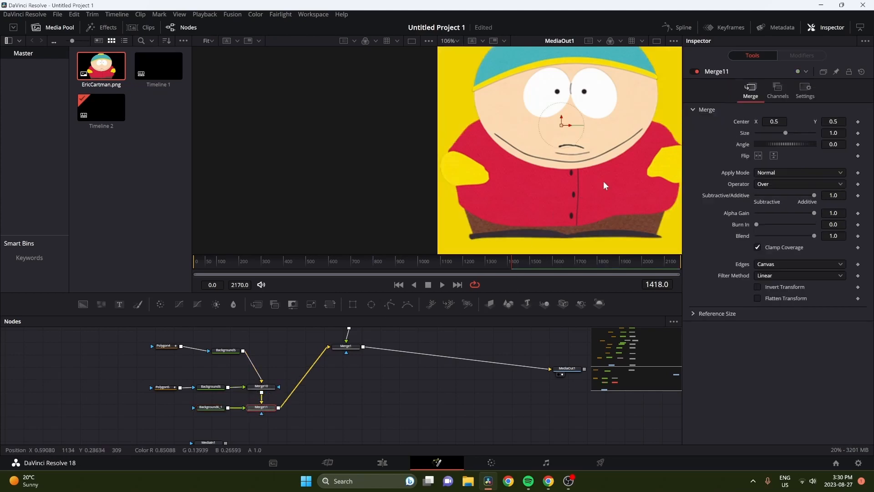
pyautogui.moveTo(565, 216); pyautogui.dragTo(489, 223)
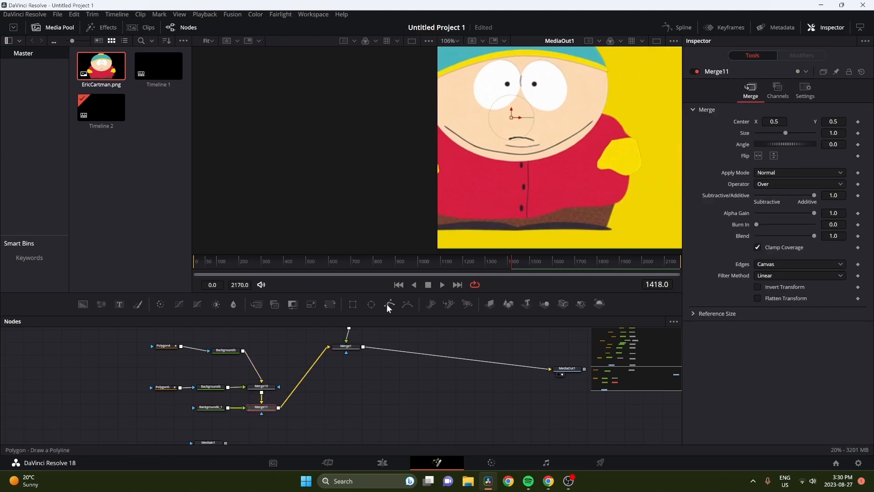
# Step: Add a polygon mask to Background6_1 and trace the inner tip and upper edge of the right mitten
pyautogui.moveTo(163, 407); pyautogui.dragTo(193, 407)
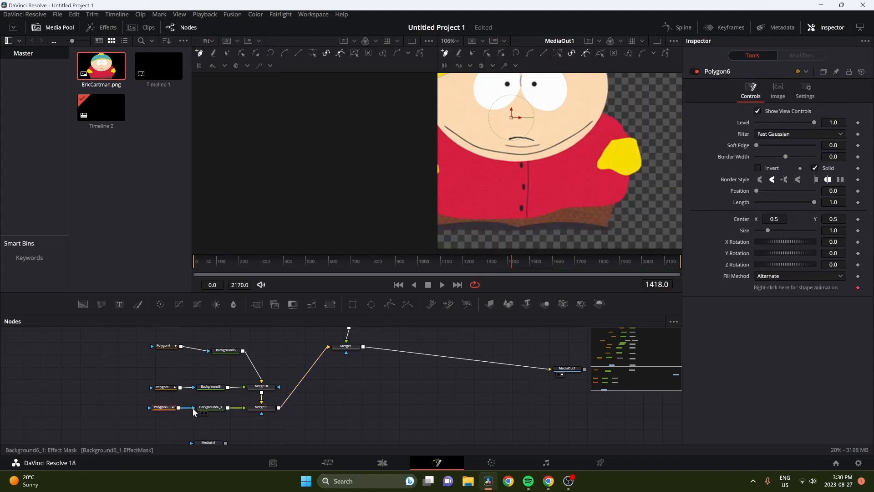
pyautogui.scroll(5, 602, 166)
pyautogui.click(588, 168)
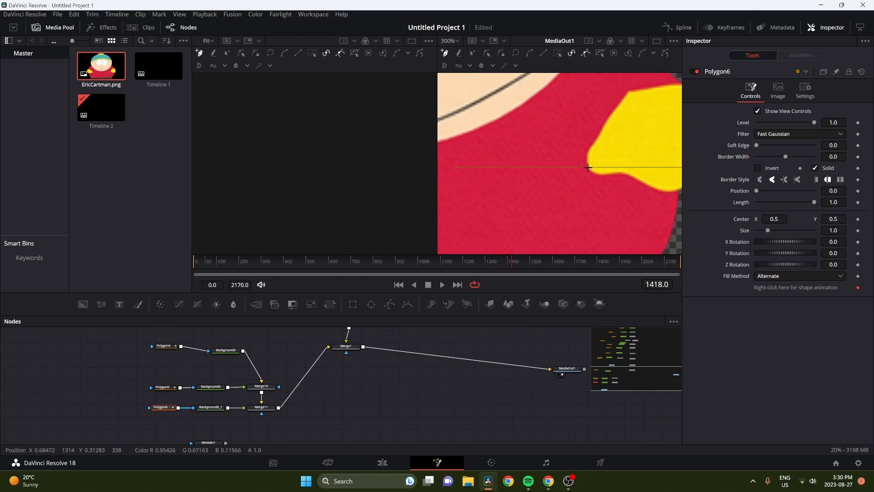
pyautogui.click(590, 152)
pyautogui.click(601, 135)
pyautogui.click(614, 113)
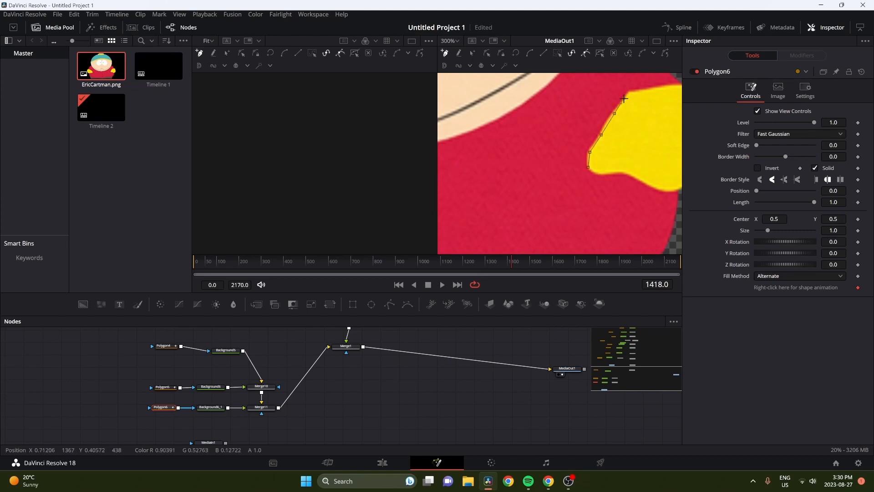
pyautogui.click(663, 86)
pyautogui.click(607, 98)
pyautogui.click(617, 105)
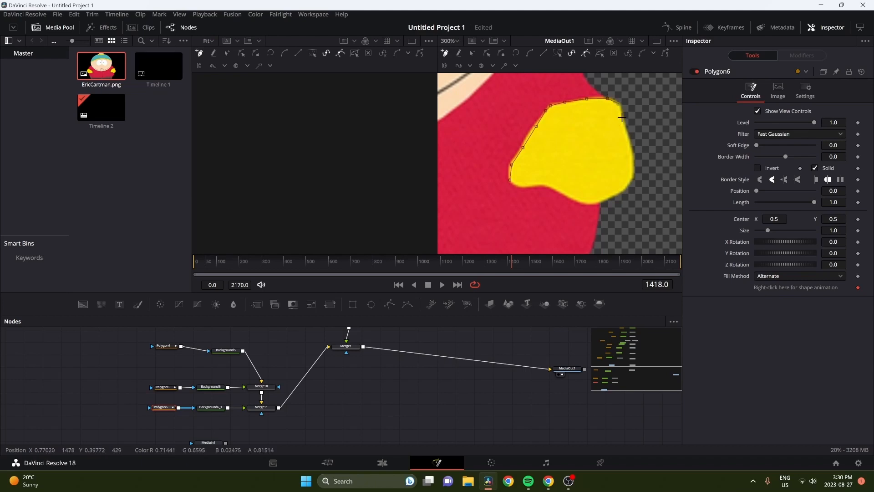
# Step: Trace the right mitten's outer end and wavy lower edge back to the inner tip, and close the mask
pyautogui.click(631, 165)
pyautogui.click(633, 180)
pyautogui.click(604, 200)
pyautogui.click(576, 201)
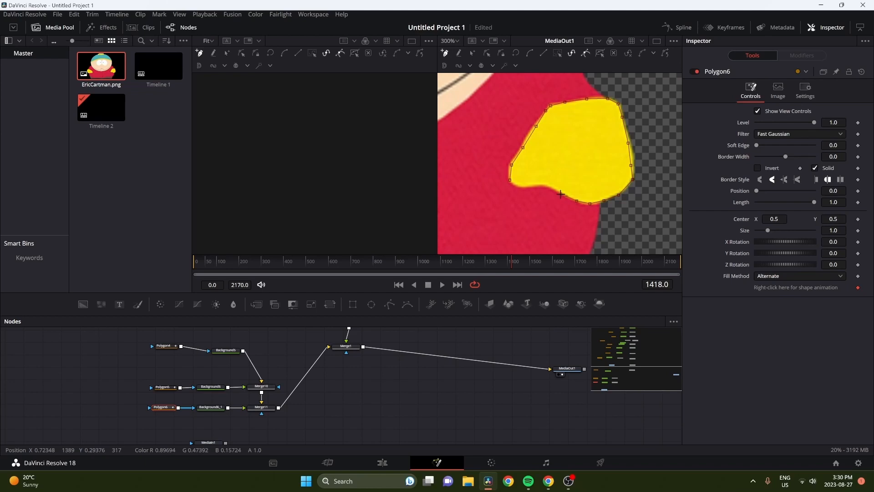
pyautogui.click(523, 187)
pyautogui.click(512, 182)
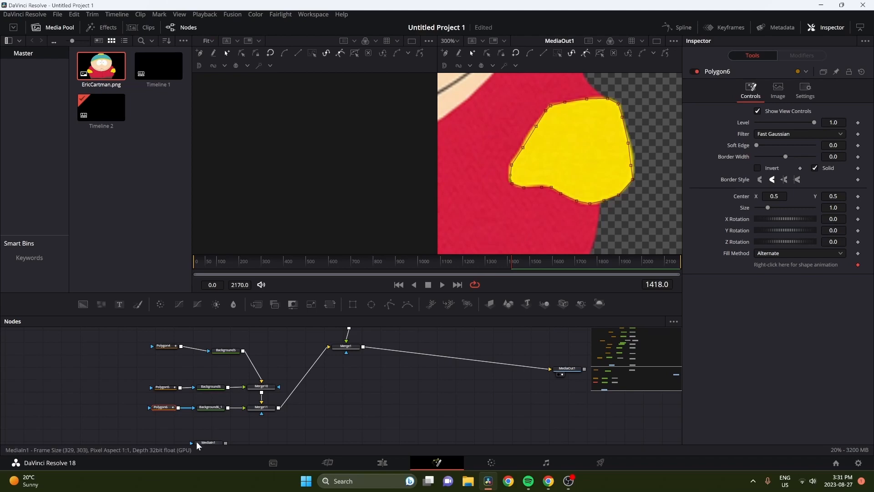
# Step: Examine both mittens on the drawn character with the reference image disconnected from Merge9, and restore the connection
pyautogui.scroll(2, 268, 353)
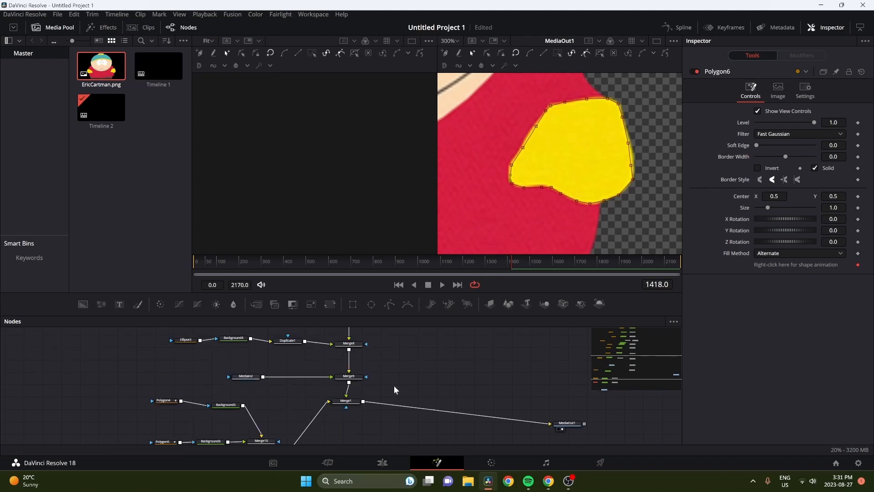
pyautogui.scroll(-5, 575, 137)
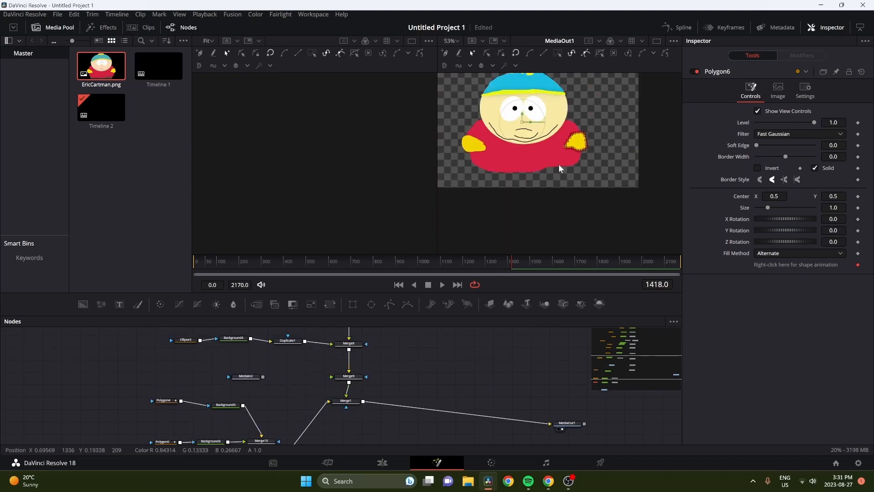
pyautogui.scroll(3, 548, 165)
pyautogui.moveTo(263, 376); pyautogui.dragTo(330, 377)
pyautogui.scroll(-4, 227, 367)
pyautogui.scroll(2, 227, 367)
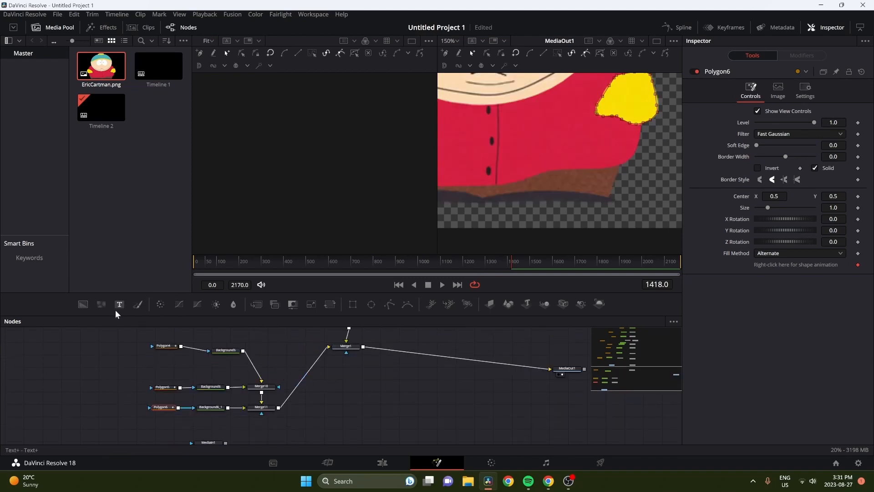
# Step: Merge a new Background node over Merge11's output, align its merge below, and sample brown #7b4a36 from the reference trousers as its colour
pyautogui.moveTo(83, 303); pyautogui.dragTo(210, 422)
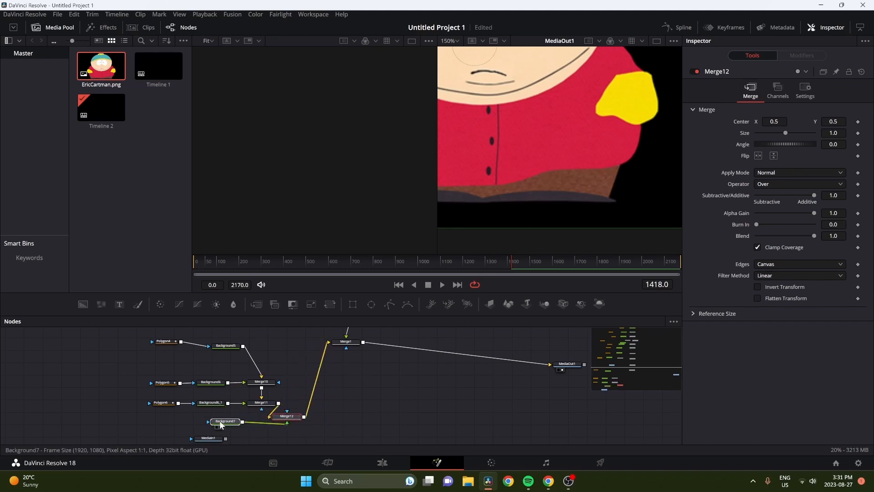
pyautogui.moveTo(292, 415); pyautogui.dragTo(260, 416)
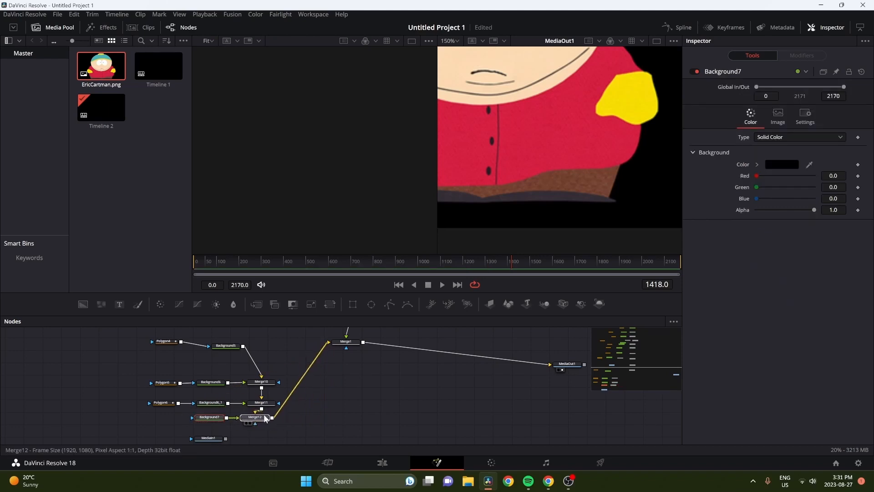
pyautogui.click(218, 417)
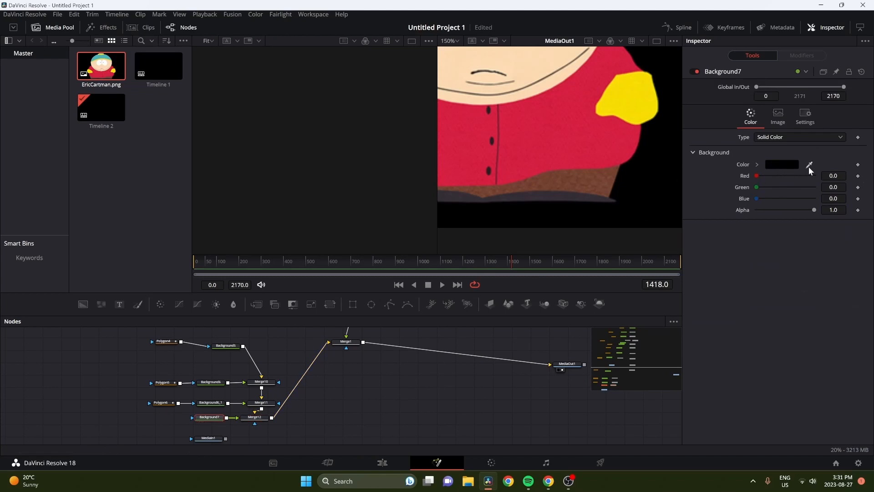
pyautogui.click(787, 165)
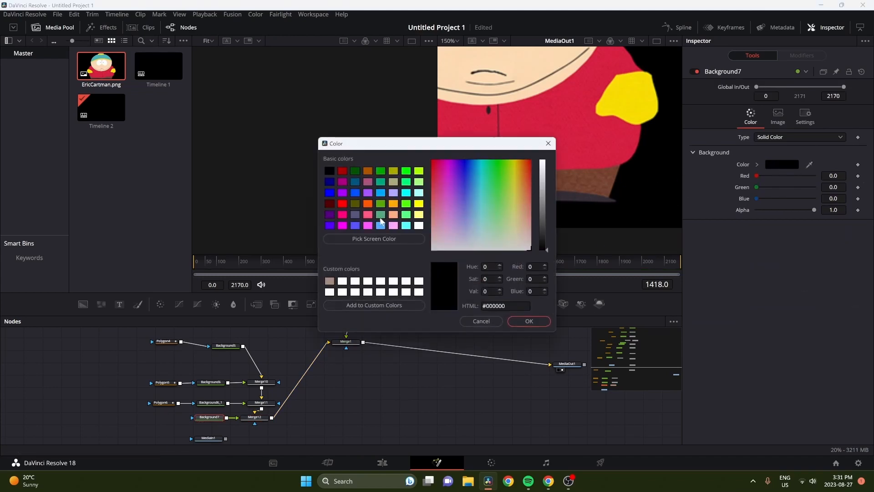
pyautogui.click(374, 238)
pyautogui.click(592, 180)
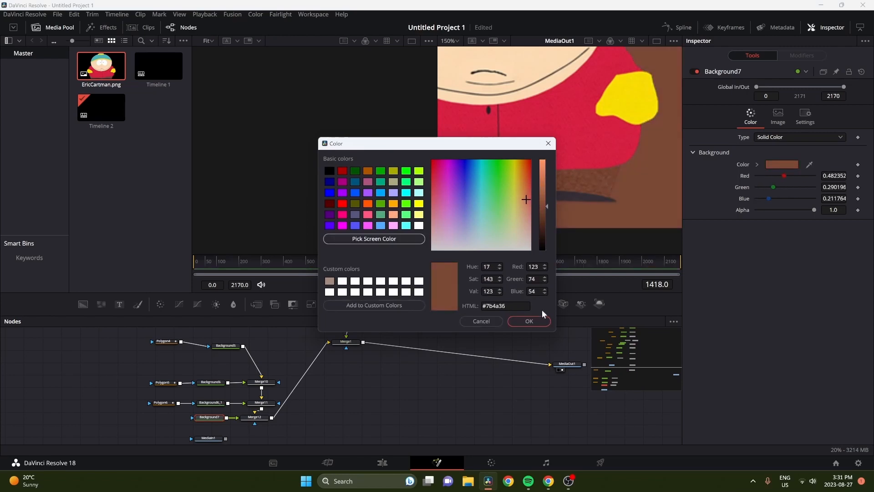
pyautogui.click(528, 321)
# Step: Add a polygon mask to Background7 and trace the trousers' right side and bottom edge across to the left corner
pyautogui.moveTo(391, 304); pyautogui.dragTo(159, 417)
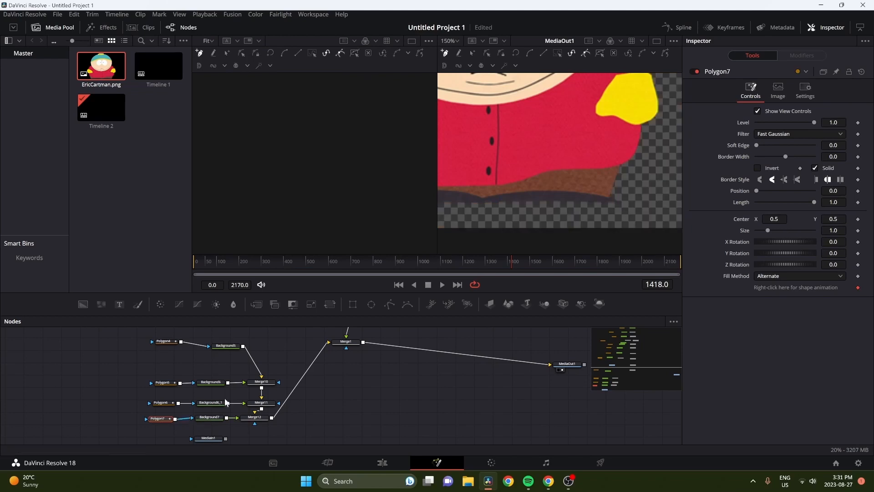
pyautogui.scroll(-2, 512, 164)
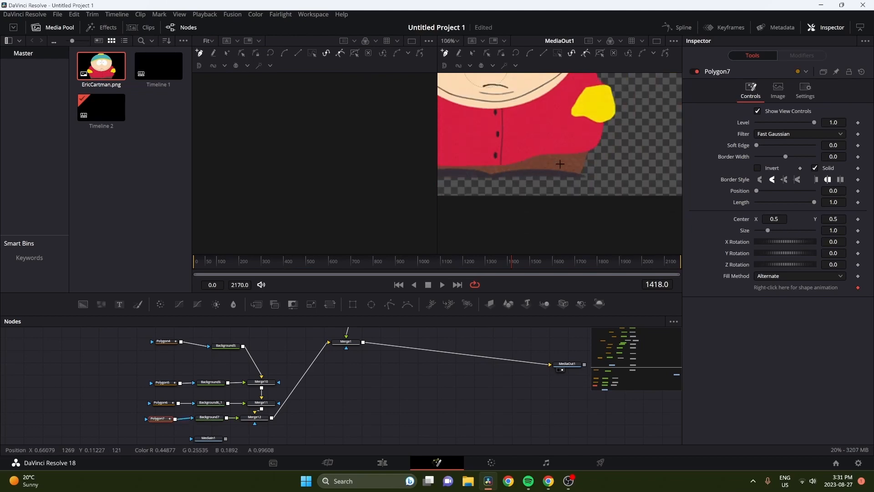
pyautogui.scroll(3, 595, 151)
pyautogui.click(588, 142)
pyautogui.click(571, 189)
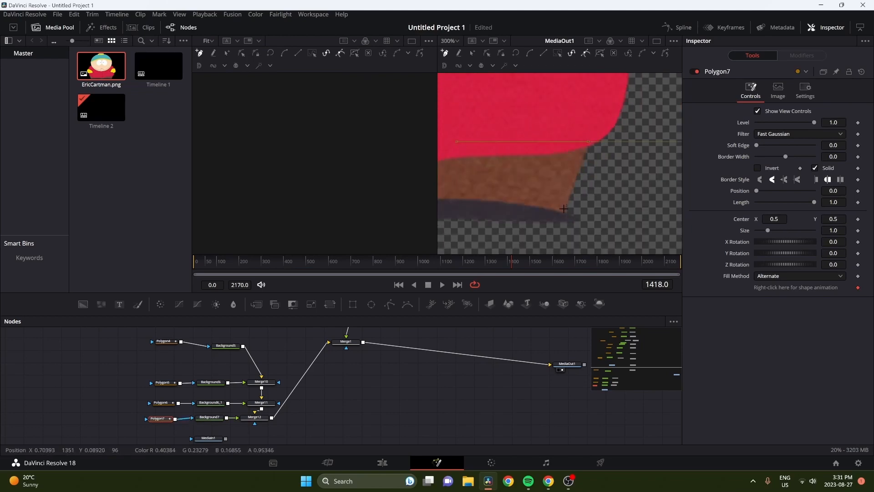
pyautogui.click(563, 213)
pyautogui.moveTo(482, 211)
pyautogui.mouseDown()
pyautogui.moveTo(684, 212)
pyautogui.moveTo(660, 217)
pyautogui.moveTo(678, 217)
pyautogui.mouseUp()
pyautogui.click(515, 216)
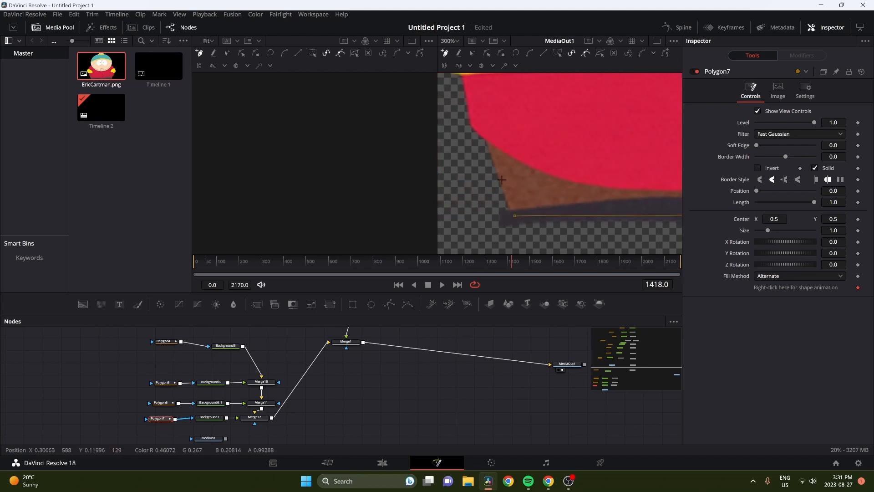
# Step: Trace the trousers' left side and the upper edge just inside the jacket hem, and close the mask
pyautogui.click(496, 162)
pyautogui.click(487, 136)
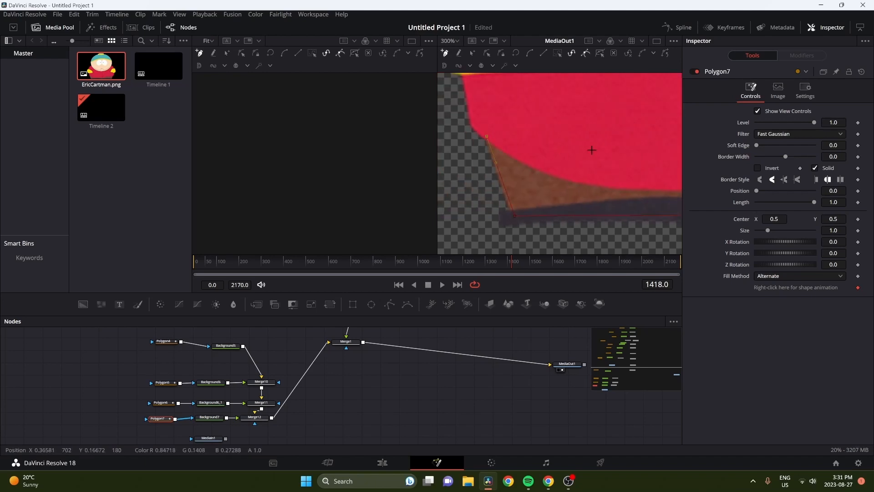
pyautogui.scroll(-2, 607, 154)
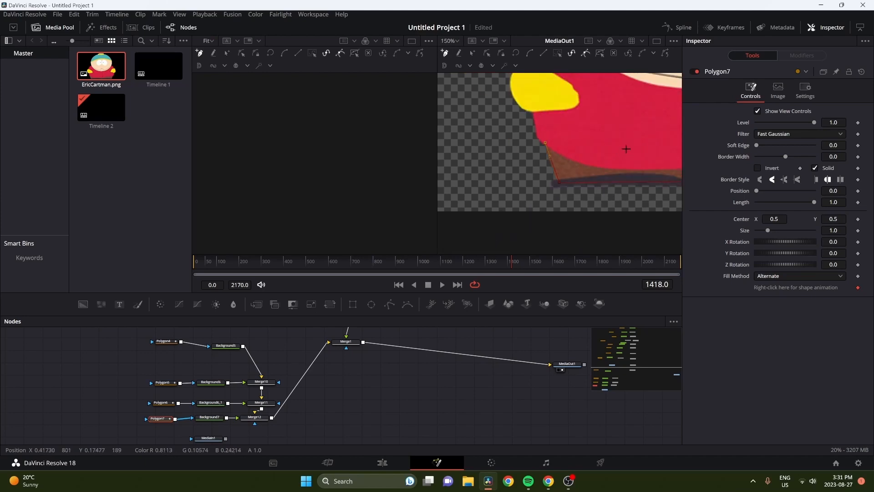
pyautogui.click(625, 150)
pyautogui.moveTo(640, 145); pyautogui.dragTo(534, 149)
pyautogui.click(579, 160)
pyautogui.click(641, 150)
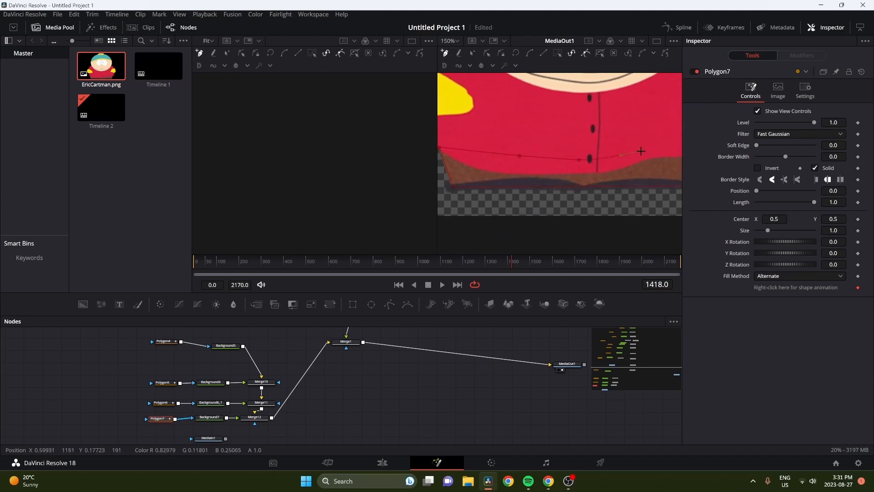
pyautogui.moveTo(666, 149); pyautogui.dragTo(578, 148)
pyautogui.click(634, 150)
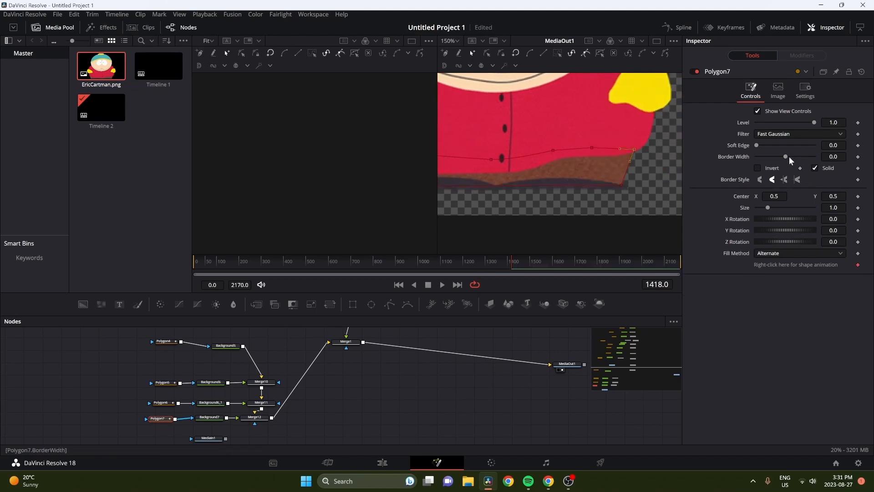
# Step: Check the brown trousers with the reference image disconnected from Merge9, and reconnect MediaIn2
pyautogui.scroll(-2, 506, 176)
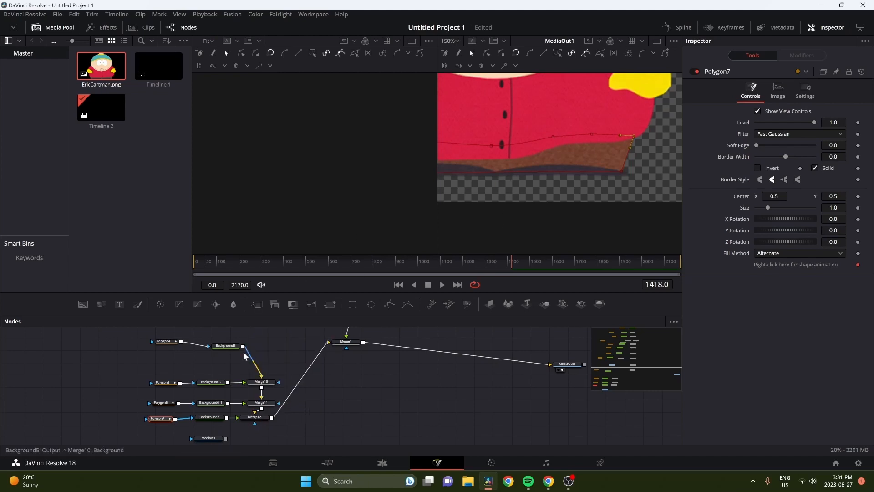
pyautogui.scroll(2, 264, 356)
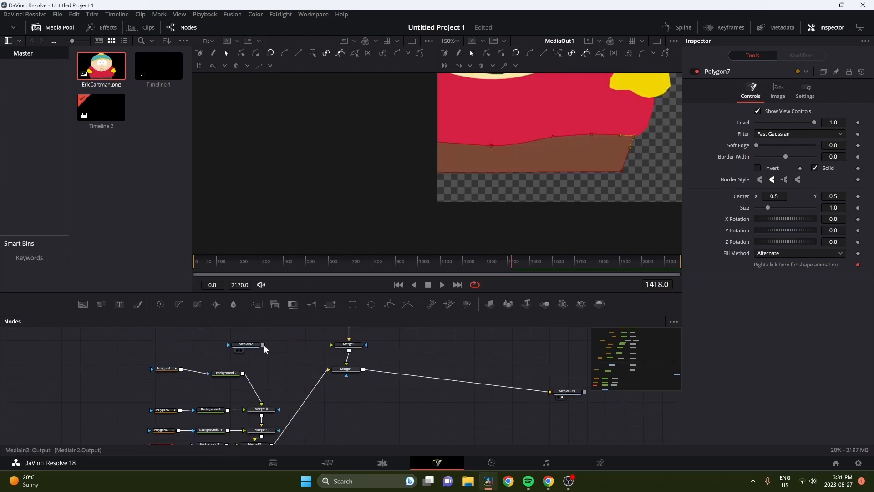
pyautogui.moveTo(263, 344); pyautogui.dragTo(332, 345)
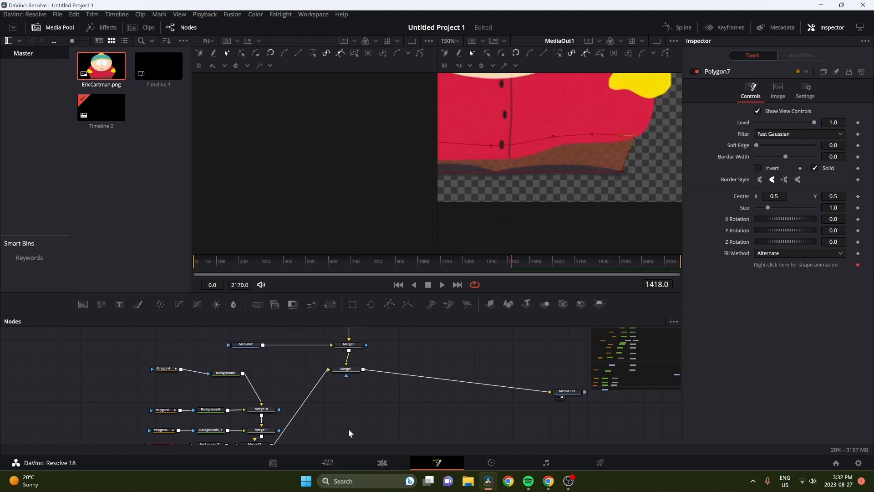
# Step: Move MediaIn1 down, merge a new black Background node over Merge12's output, and attach a polygon mask to it for the shoes
pyautogui.scroll(-4, 345, 406)
pyautogui.moveTo(215, 411); pyautogui.dragTo(216, 423)
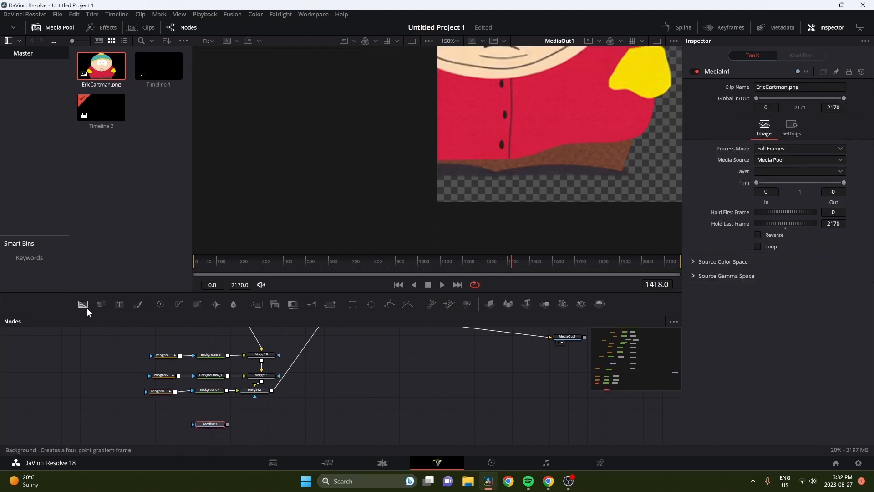
pyautogui.moveTo(86, 308); pyautogui.dragTo(272, 390)
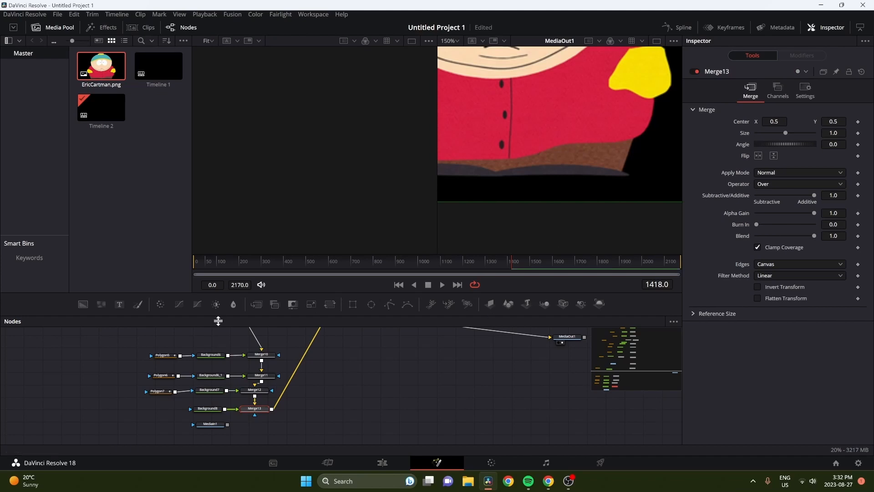
pyautogui.moveTo(389, 304); pyautogui.dragTo(165, 410)
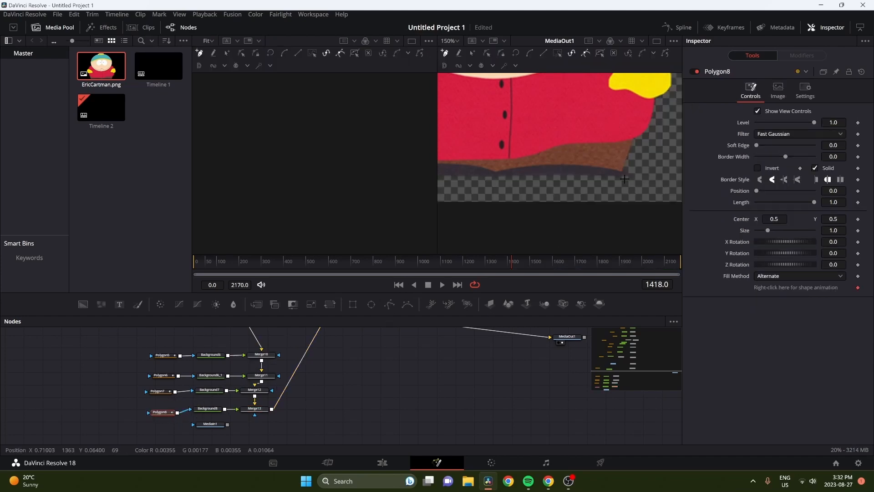
# Step: Trace the shoes' curved upper edge with the Background8 polygon from the right corner towards the left, undoing the misplaced point
pyautogui.click(626, 173)
pyautogui.click(560, 173)
pyautogui.click(554, 165)
pyautogui.hotkey('ctrl', 'z')
pyautogui.click(587, 165)
pyautogui.click(565, 164)
pyautogui.click(539, 164)
pyautogui.click(516, 166)
pyautogui.moveTo(479, 159); pyautogui.dragTo(568, 159)
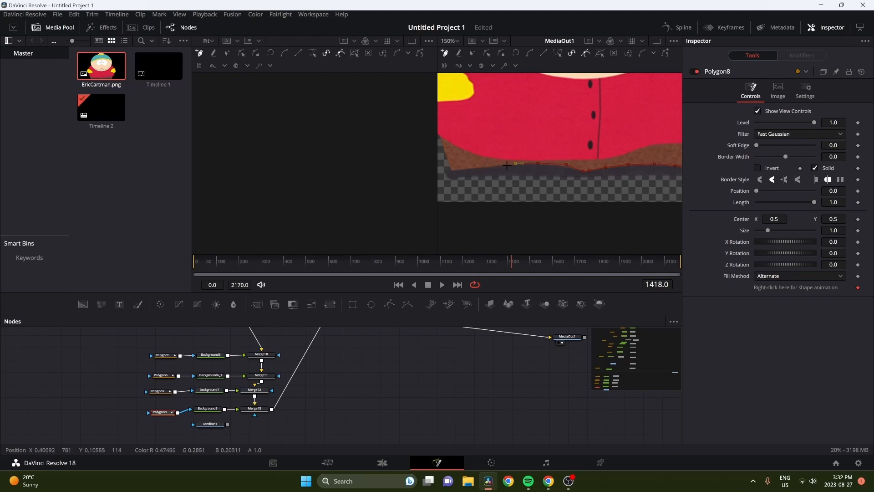
# Step: Finish the shoe outline at the left end, run it back along the bottom edge, and close the mask
pyautogui.click(465, 167)
pyautogui.click(609, 175)
pyautogui.moveTo(611, 174); pyautogui.dragTo(503, 172)
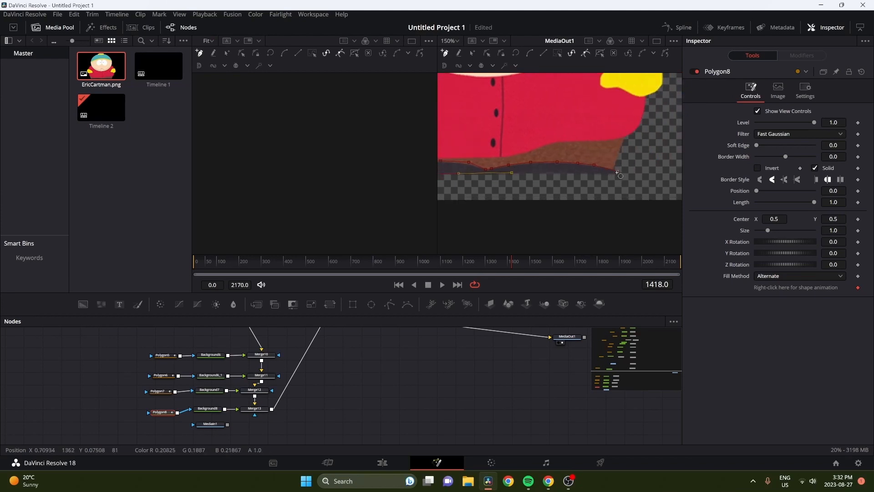
pyautogui.click(618, 173)
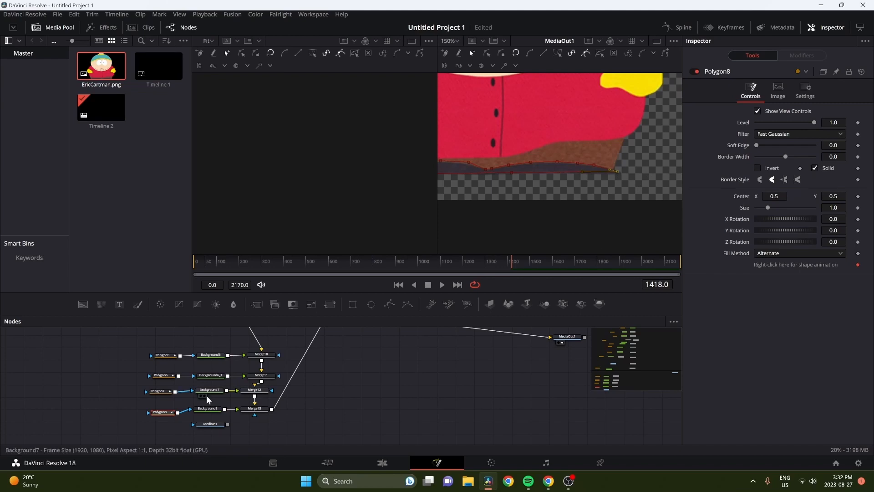
# Step: Disconnect the MediaIn2 reference image from Merge9 and view the whole drawn character
pyautogui.scroll(2, 231, 376)
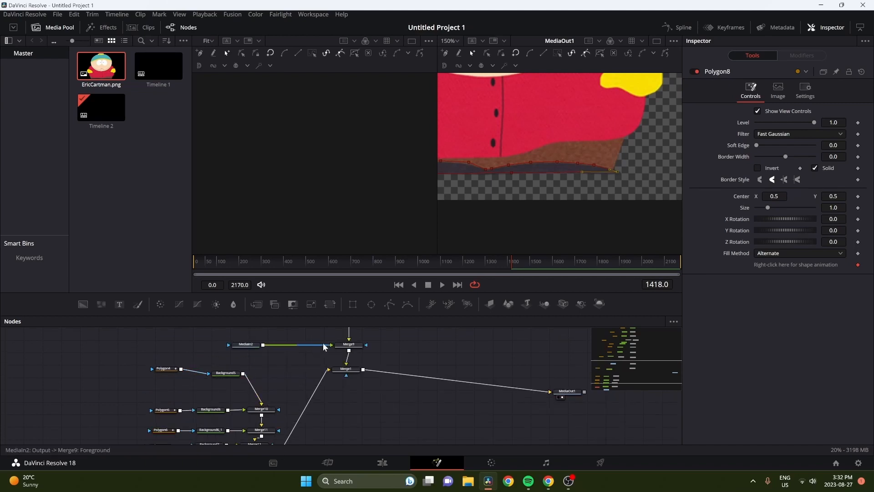
pyautogui.moveTo(321, 345); pyautogui.dragTo(315, 343)
pyautogui.scroll(-1, 521, 149)
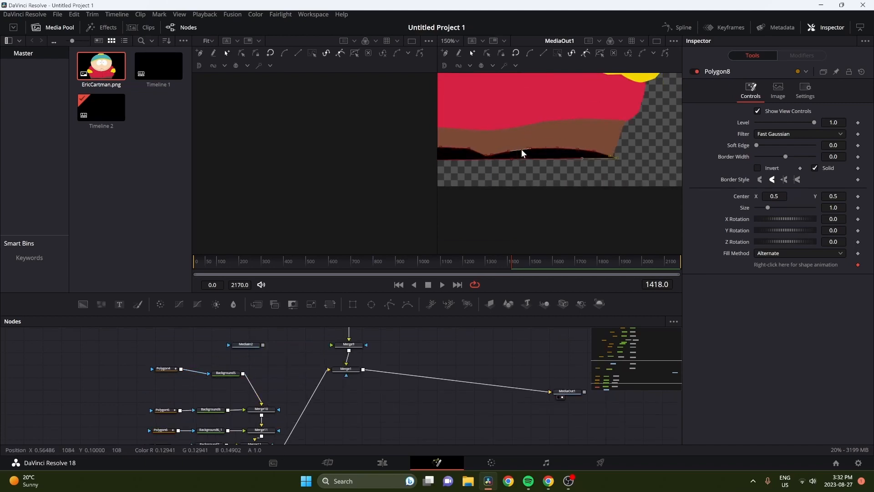
pyautogui.scroll(-5, 521, 154)
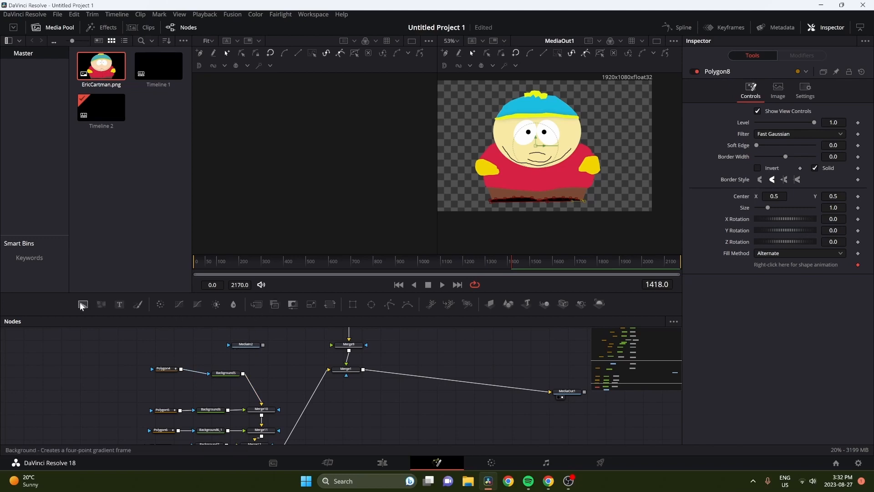
# Step: Merge a new black Background node over the jacket's Background5 output and attach a Mask Paint node to it as its mask
pyautogui.moveTo(101, 308); pyautogui.dragTo(243, 375)
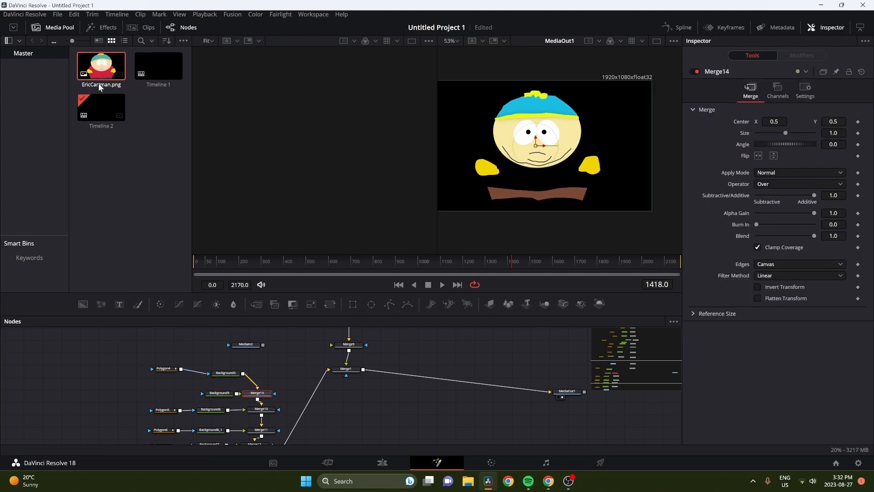
pyautogui.click(96, 27)
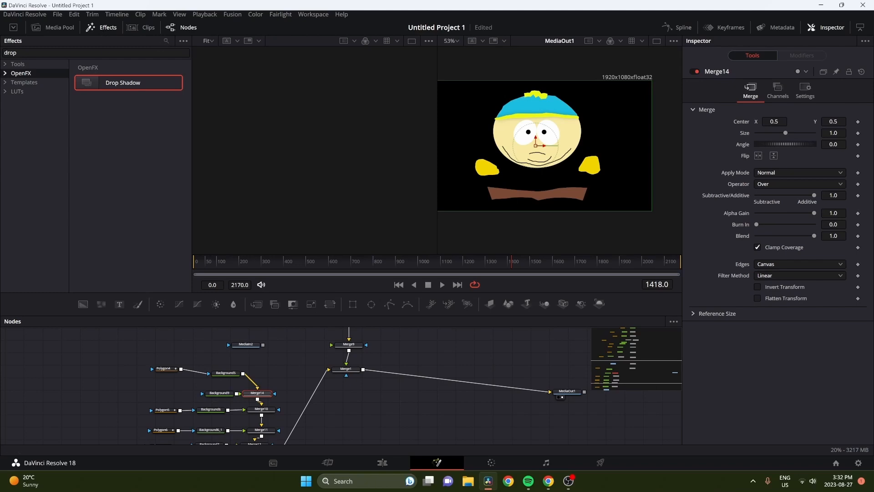
pyautogui.click(19, 53)
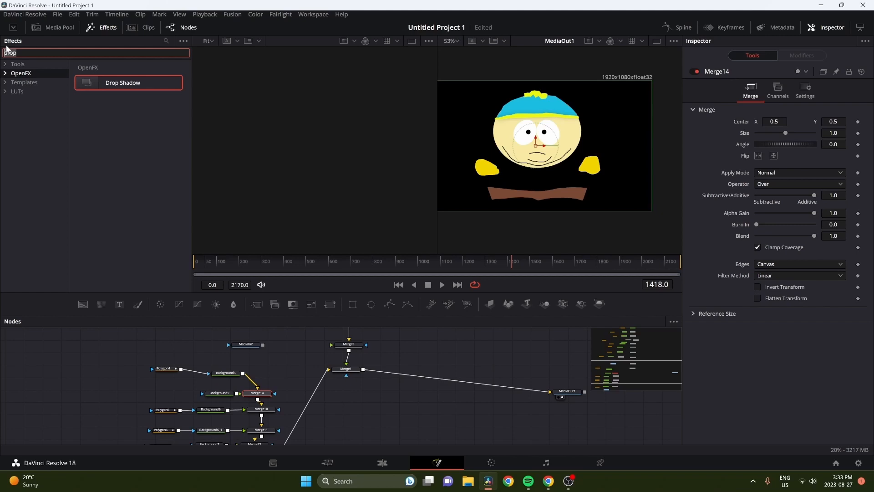
pyautogui.write('paint')
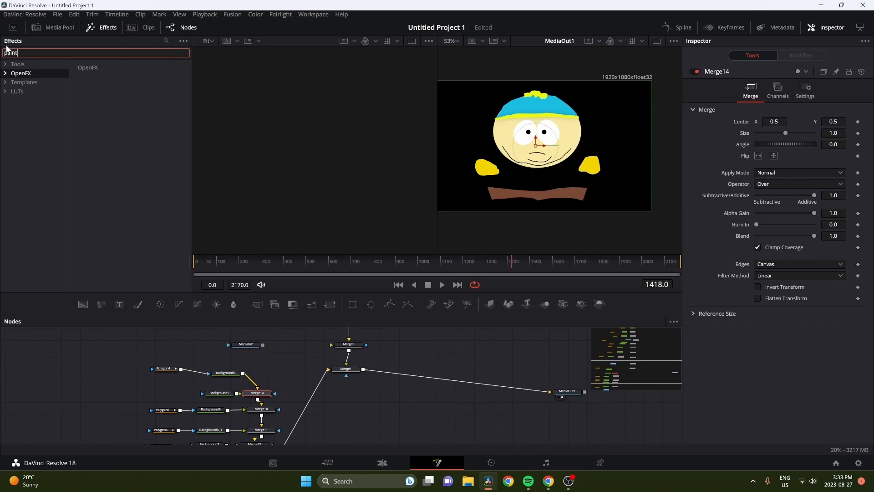
pyautogui.click(32, 64)
pyautogui.moveTo(103, 75)
pyautogui.mouseDown()
pyautogui.moveTo(191, 388)
pyautogui.moveTo(175, 393)
pyautogui.mouseUp()
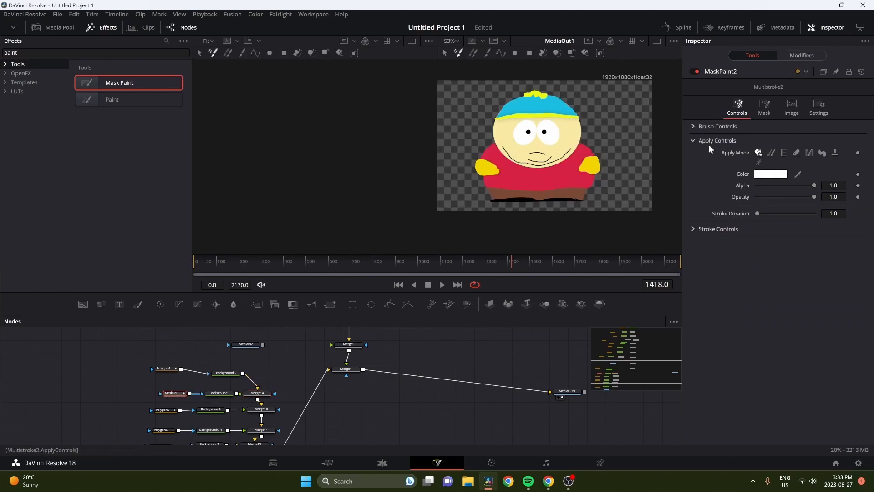
# Step: Set the Mask Paint's stroke duration to 1000000 and its brush size to 0.0047
pyautogui.doubleClick(834, 213)
pyautogui.write('1000000')
pyautogui.press('Return')
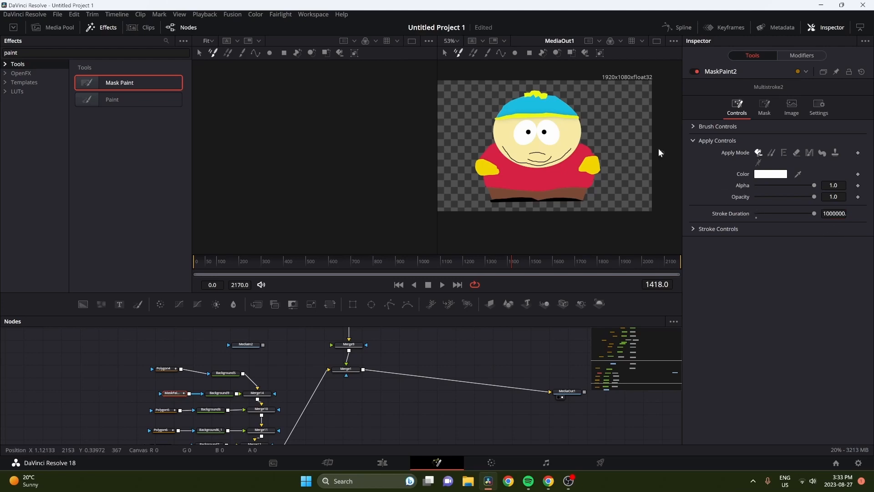
pyautogui.click(690, 125)
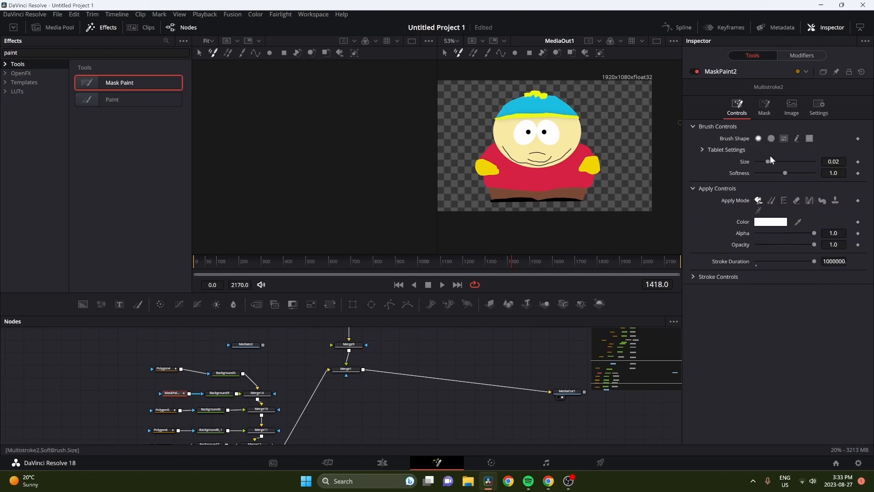
pyautogui.moveTo(767, 161); pyautogui.dragTo(757, 160)
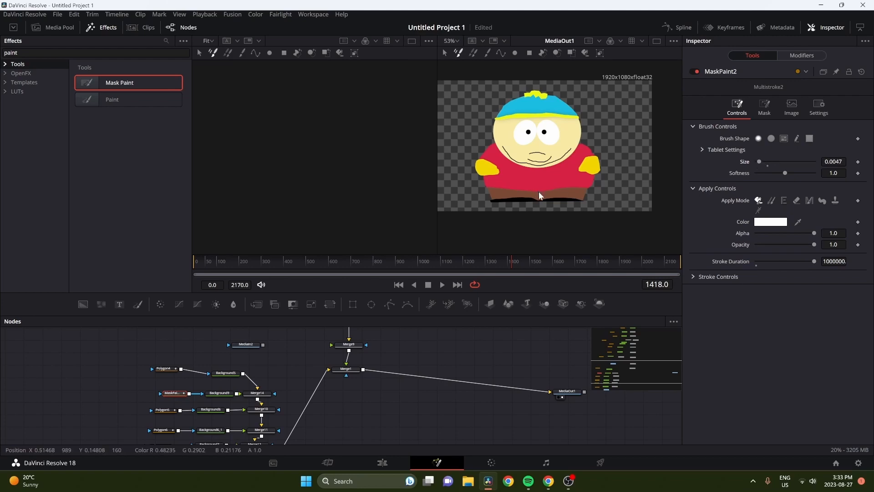
# Step: At frame 0, paint the jacket's vertical seam line and three buttons beside it, and scrub to frame 1477 to check them
pyautogui.moveTo(512, 261); pyautogui.dragTo(182, 266)
pyautogui.moveTo(539, 190); pyautogui.dragTo(540, 175)
pyautogui.moveTo(537, 171); pyautogui.dragTo(535, 173)
pyautogui.click(536, 178)
pyautogui.click(536, 186)
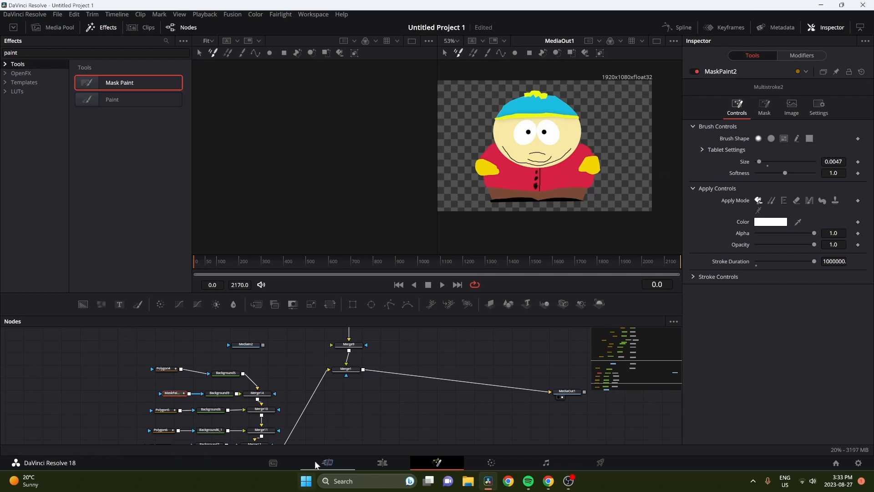
pyautogui.moveTo(637, 263); pyautogui.dragTo(524, 263)
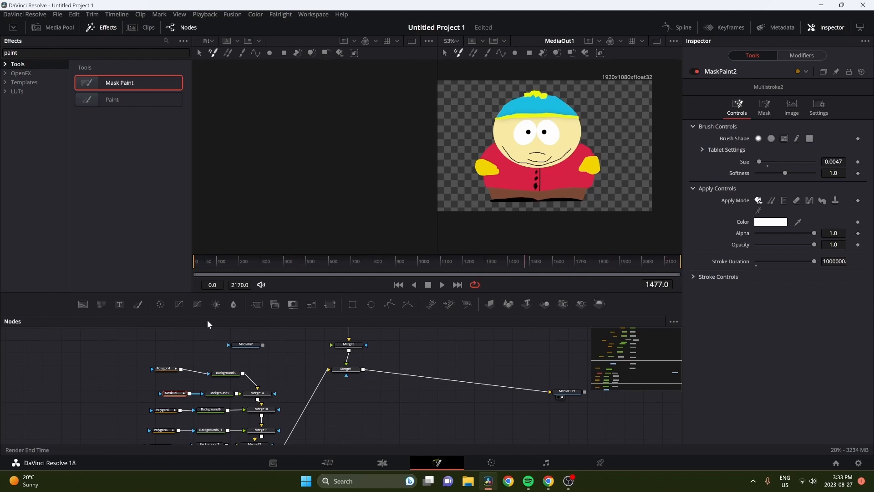
# Step: Try connecting the MediaIn2 reference image to Merge9 and look over the whole node tree
pyautogui.moveTo(263, 344); pyautogui.dragTo(311, 340)
pyautogui.moveTo(262, 345); pyautogui.dragTo(304, 346)
pyautogui.scroll(5, 505, 396)
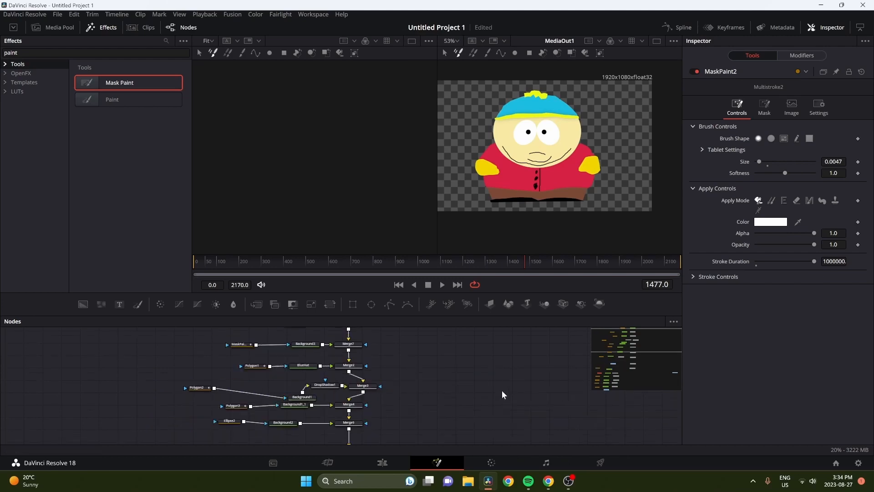
pyautogui.scroll(-4, 444, 396)
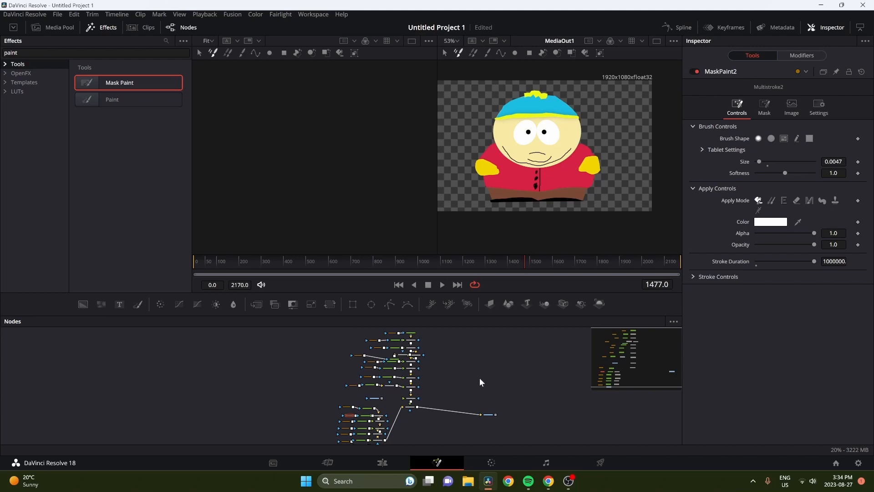
pyautogui.scroll(-4, 464, 370)
pyautogui.scroll(4, 464, 373)
# Step: Move MediaOut1 slightly and add a Custom Tool node in the free space beside the merge chain
pyautogui.moveTo(490, 414); pyautogui.dragTo(499, 401)
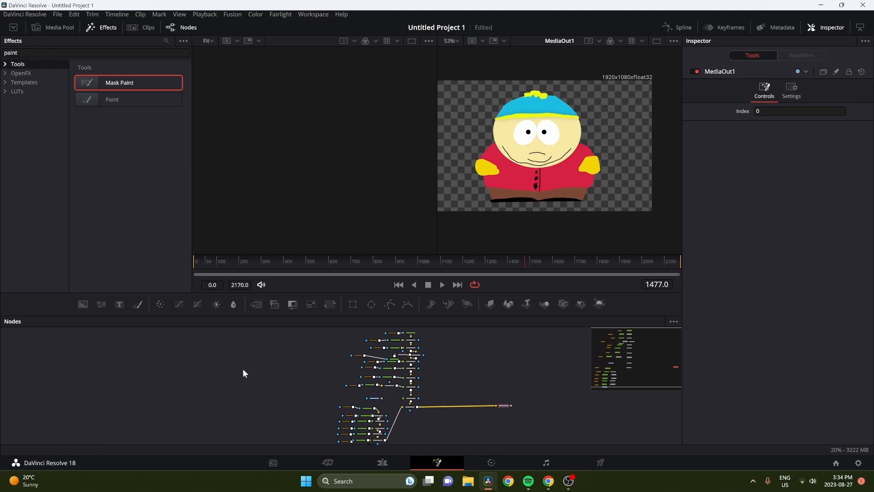
pyautogui.click(261, 387)
pyautogui.hotkey('shift', 'space')
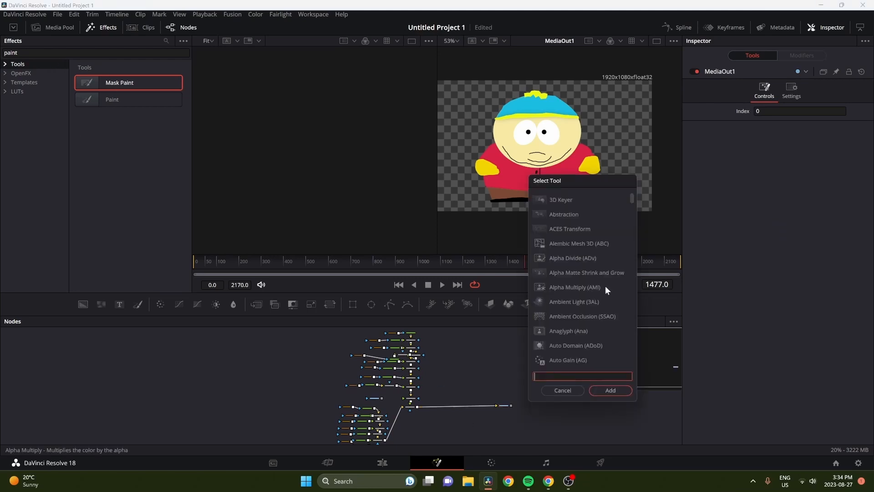
pyautogui.write('cus')
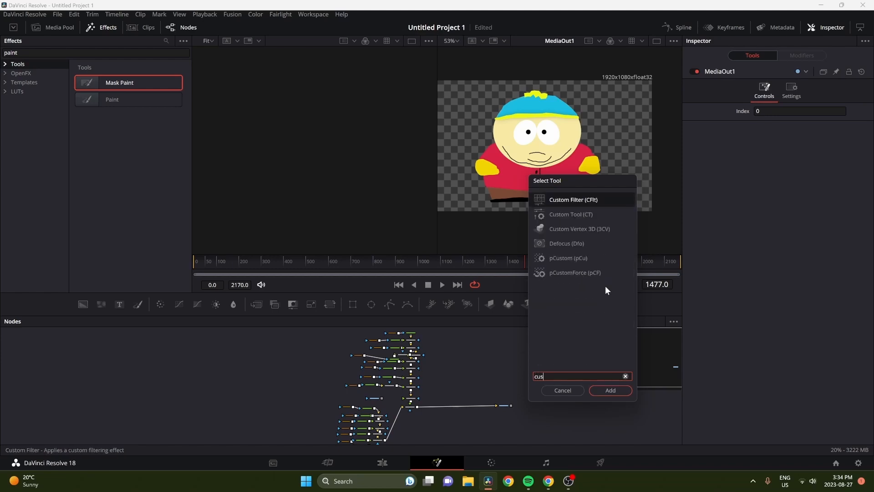
pyautogui.click(576, 213)
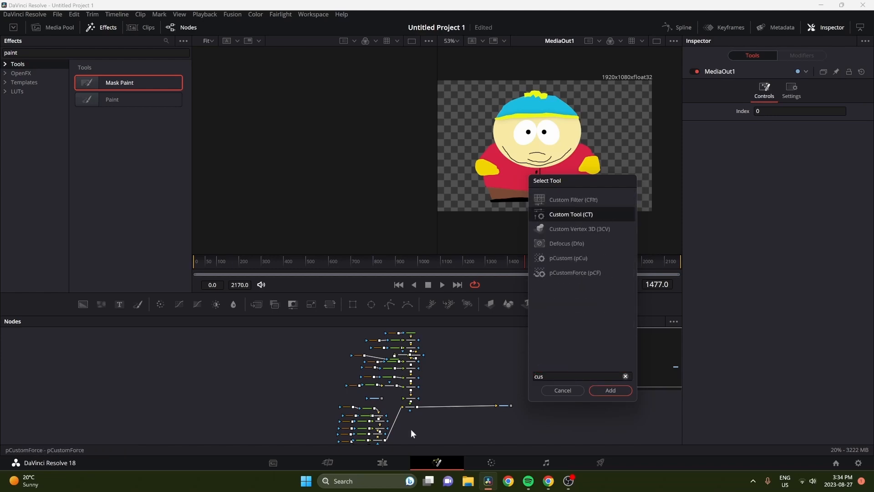
pyautogui.click(622, 390)
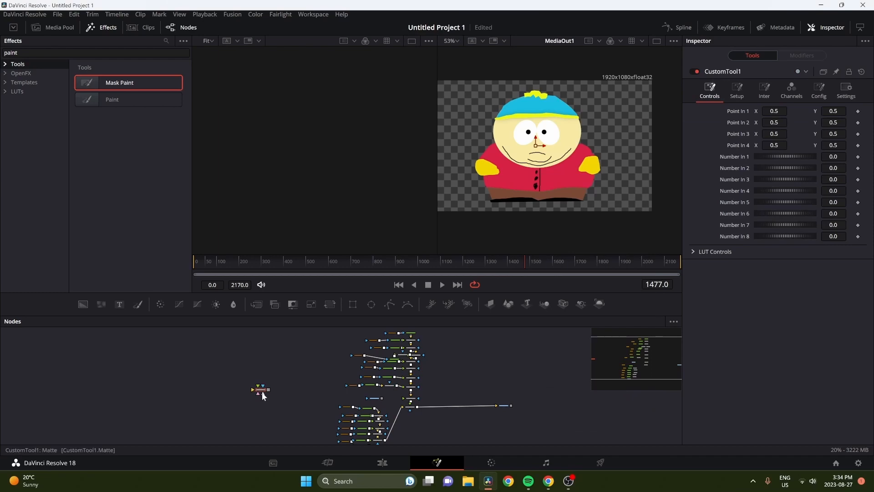
pyautogui.moveTo(262, 392); pyautogui.dragTo(456, 373)
pyautogui.scroll(5, 467, 366)
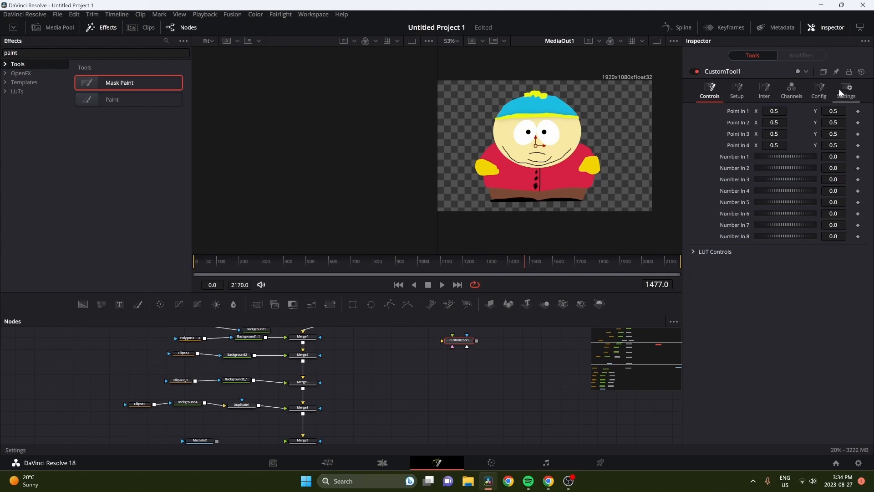
# Step: Save the project and name the Custom Tool's Point 1 control "Left hand"
pyautogui.hotkey('ctrl', 's')
pyautogui.click(818, 92)
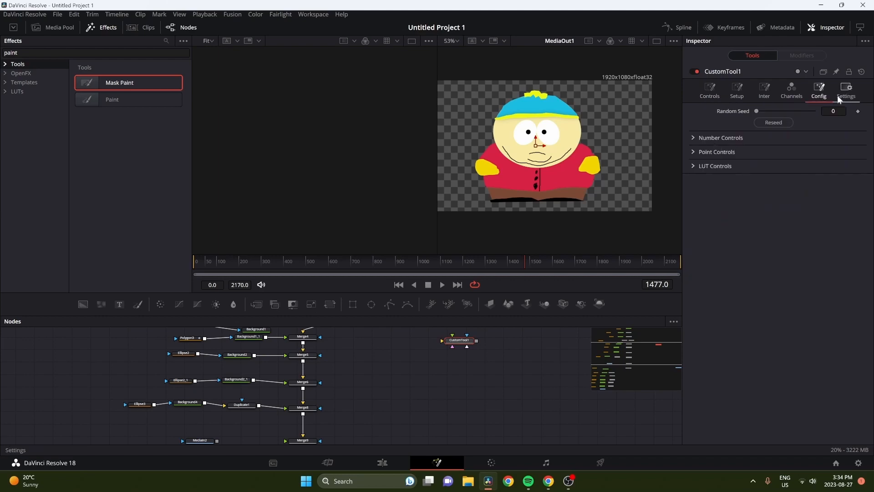
pyautogui.click(692, 138)
pyautogui.click(692, 137)
pyautogui.click(694, 152)
pyautogui.click(773, 175)
pyautogui.hotkey('ctrl', 'a')
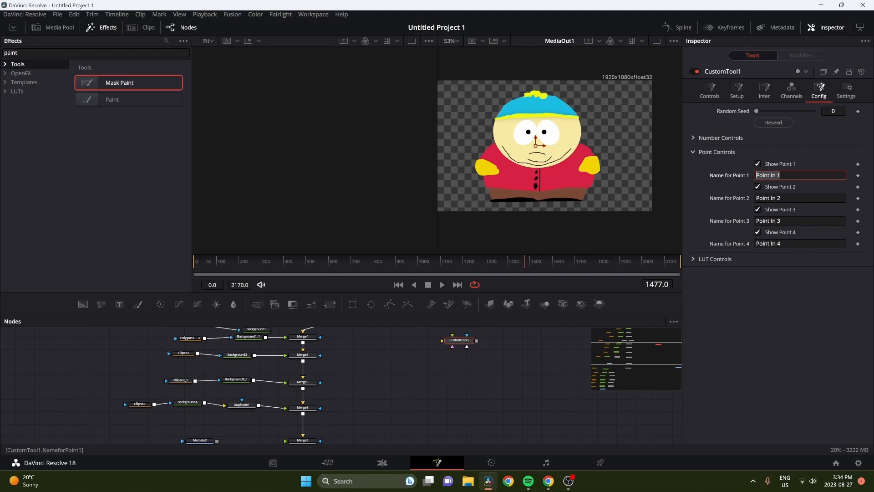
pyautogui.write('Left')
pyautogui.write(' AHn')
pyautogui.press('BackSpace')
pyautogui.press('BackSpace')
pyautogui.press('BackSpace')
pyautogui.write('hand')
pyautogui.press('Tab')
# Step: Name the Custom Tool's Point 2 "Right Hand", Point 3 "Eyes" and Point 4 "Head"
pyautogui.write('R')
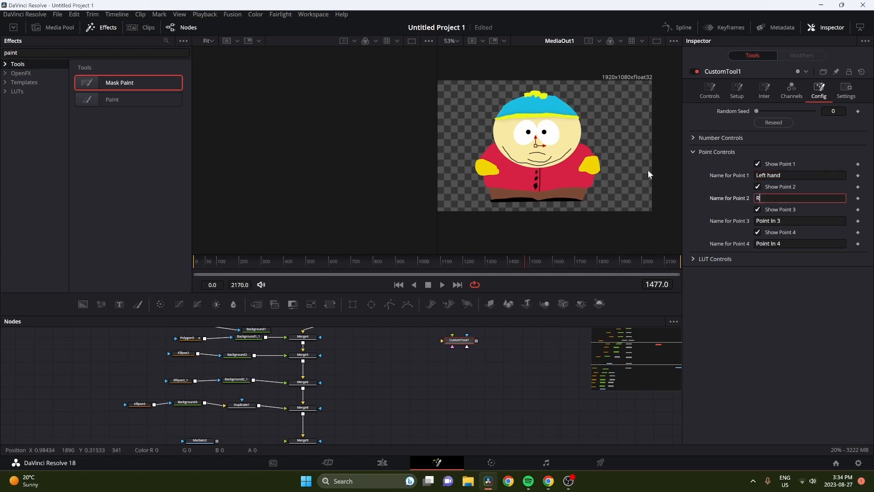
pyautogui.write('ight Hand')
pyautogui.press('Tab')
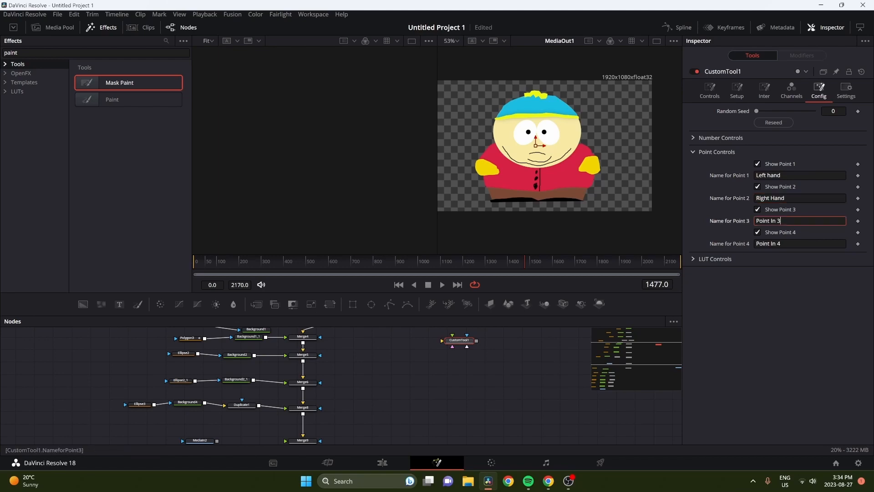
pyautogui.write('EYe')
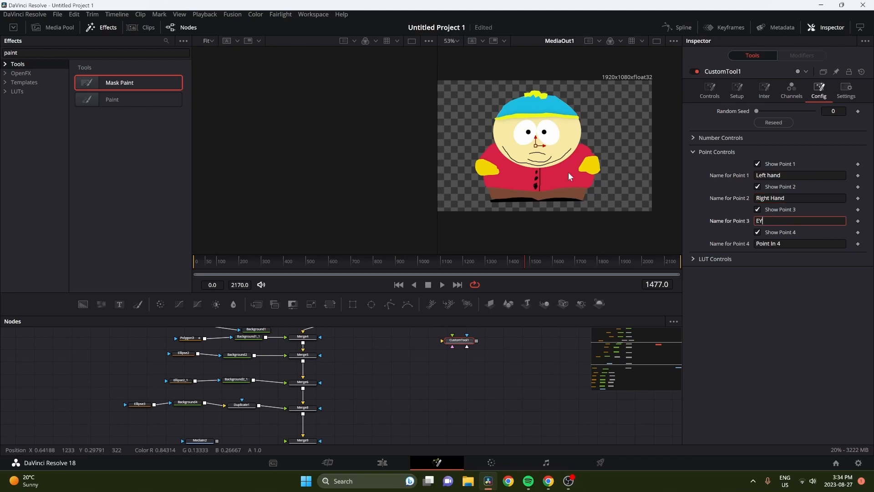
pyautogui.press('BackSpace')
pyautogui.write('yes')
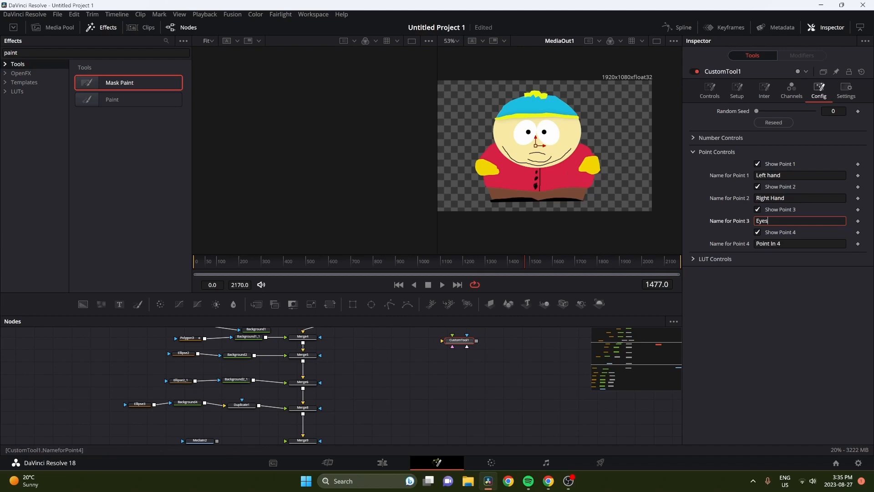
pyautogui.press('Tab')
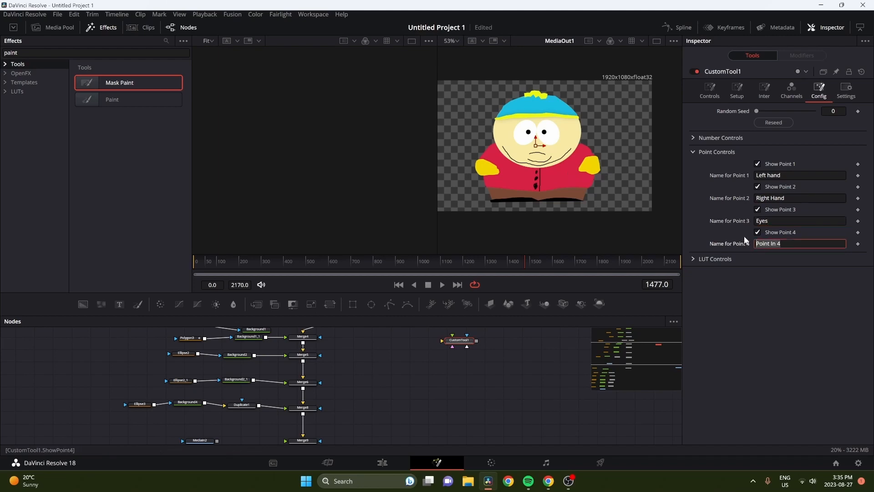
pyautogui.write('Head')
pyautogui.click(762, 302)
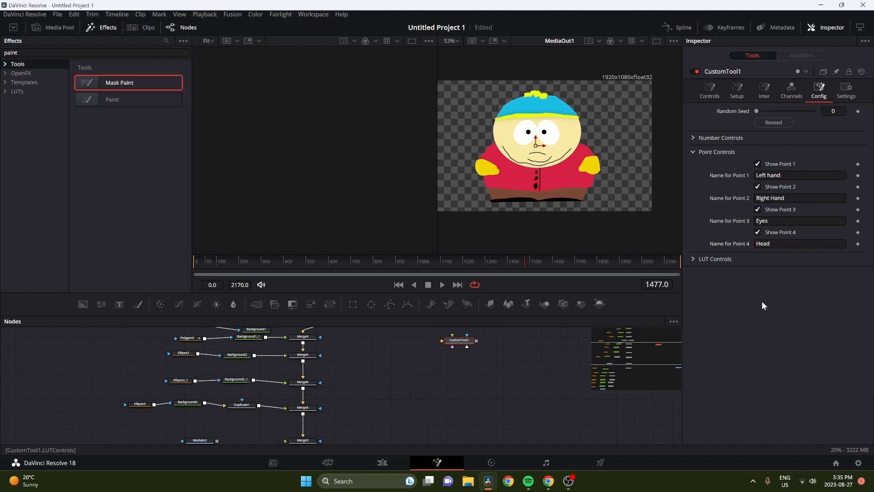
# Step: Hide all eight number controls of the Custom Tool, check its remaining point controls, and shift the node slightly down
pyautogui.click(692, 138)
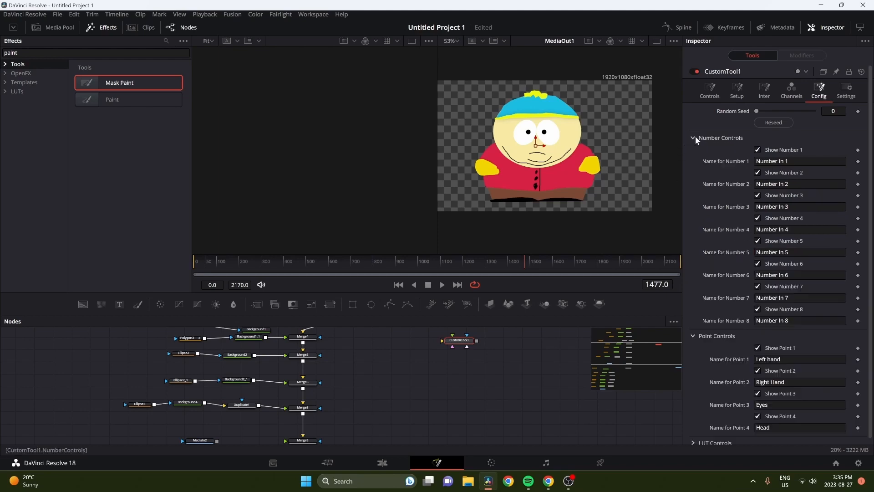
pyautogui.click(758, 151)
pyautogui.click(757, 241)
pyautogui.click(757, 286)
pyautogui.click(758, 309)
pyautogui.click(715, 97)
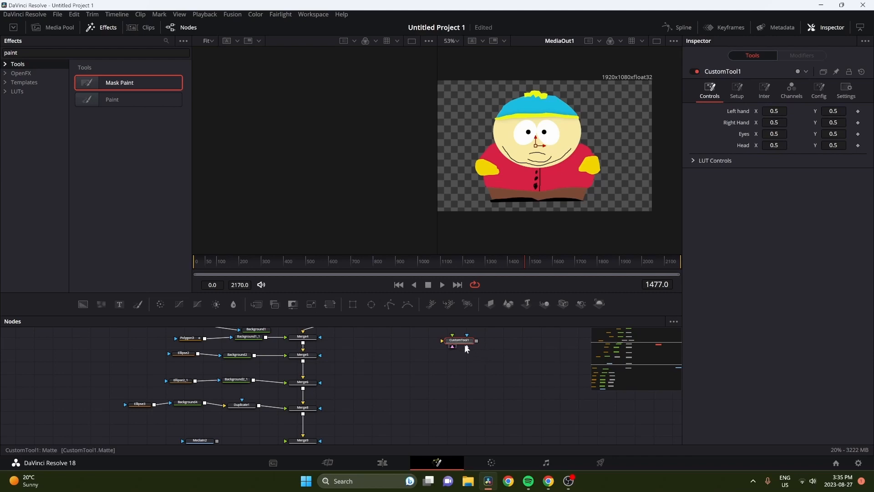
pyautogui.moveTo(461, 337); pyautogui.dragTo(455, 347)
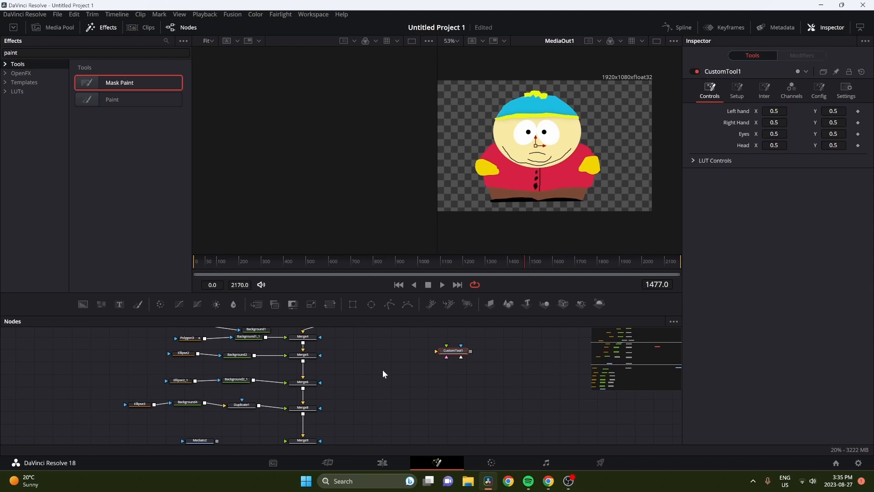
# Step: Examine the node tree from the head down through the eye backgrounds and merges to the body's merge nodes
pyautogui.scroll(6, 350, 350)
pyautogui.scroll(-2, 351, 353)
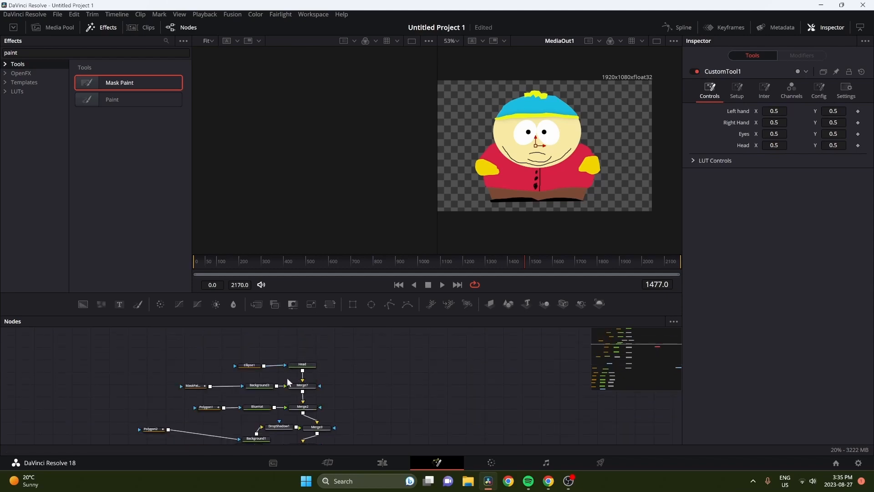
pyautogui.scroll(-1, 287, 378)
pyautogui.scroll(-1, 260, 411)
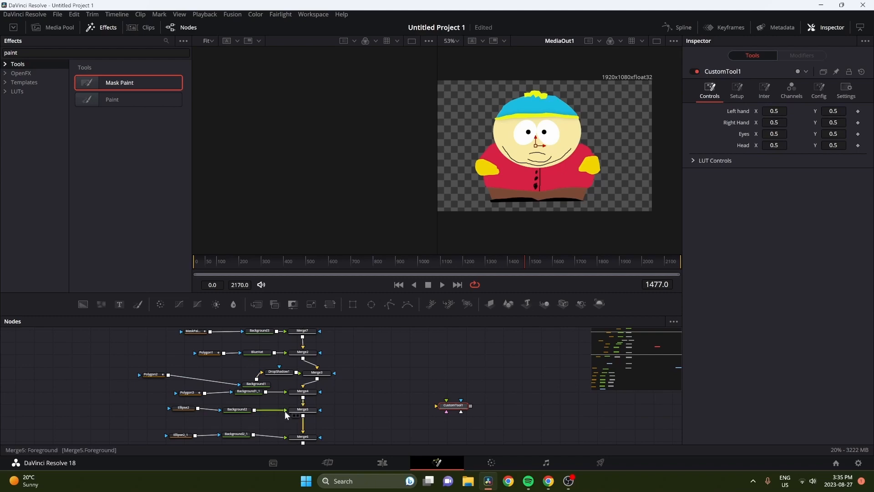
pyautogui.click(303, 409)
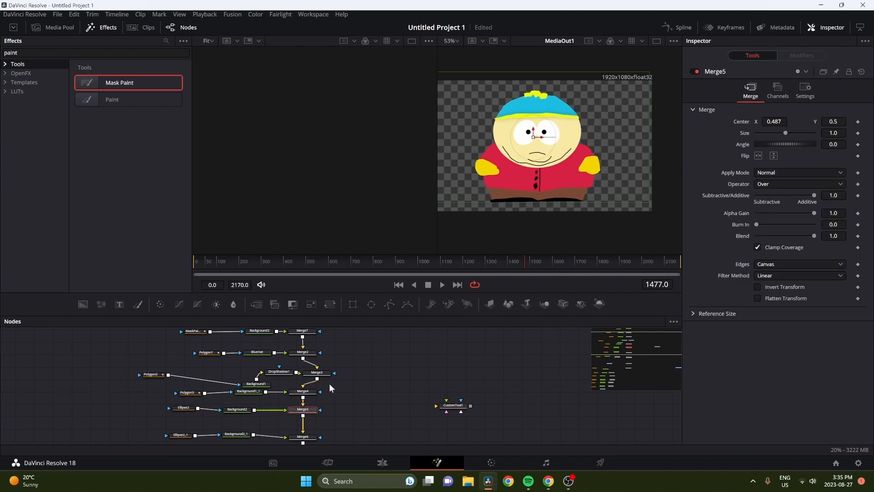
pyautogui.click(245, 409)
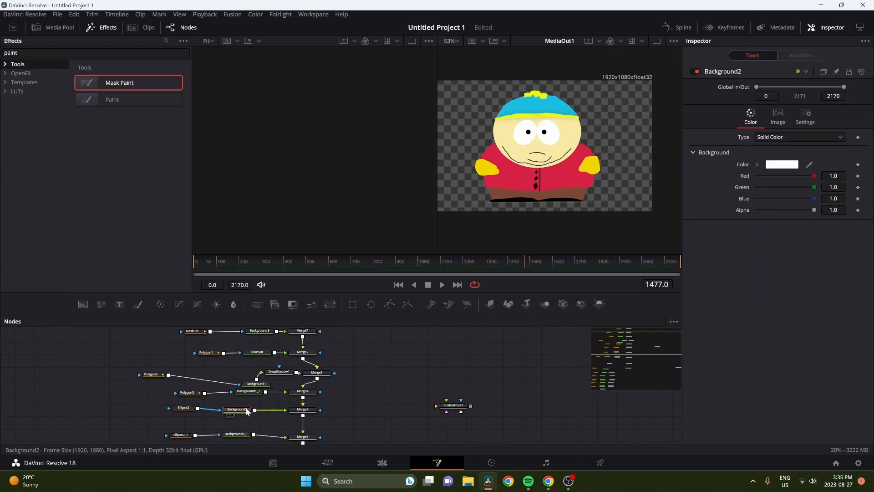
pyautogui.scroll(-2, 245, 407)
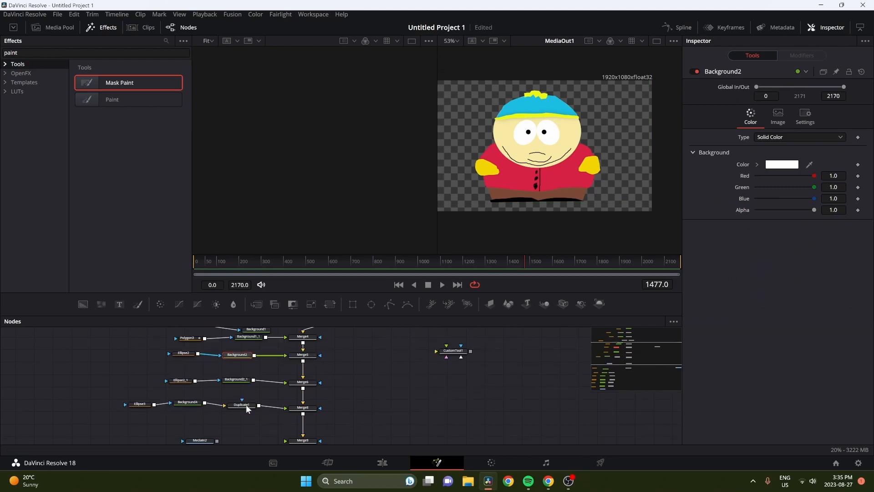
pyautogui.click(236, 381)
pyautogui.scroll(-1, 240, 391)
pyautogui.scroll(-3, 240, 391)
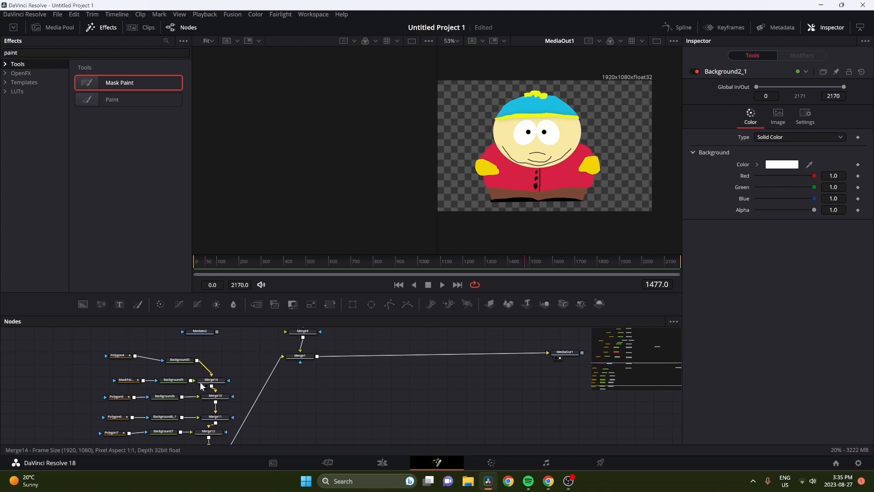
# Step: Test which part Merge10 moves by shifting its horizontal center to 0.509, and undo the shift
pyautogui.click(180, 382)
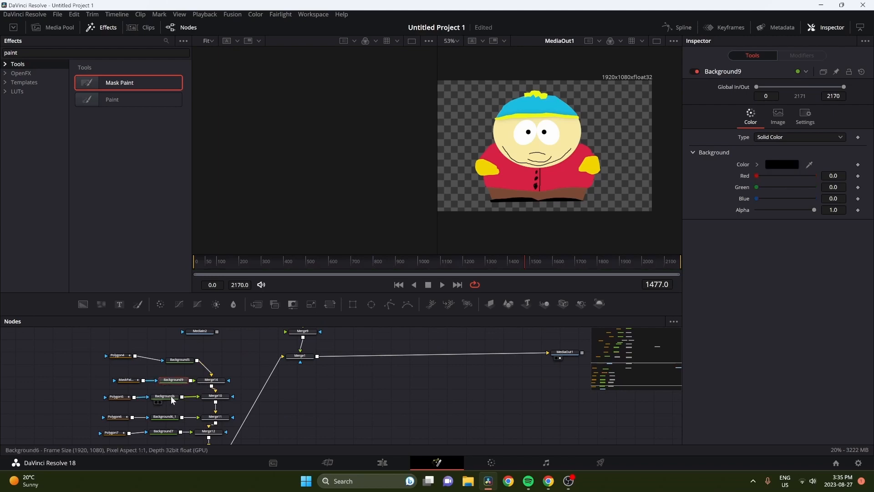
pyautogui.click(171, 395)
pyautogui.click(216, 396)
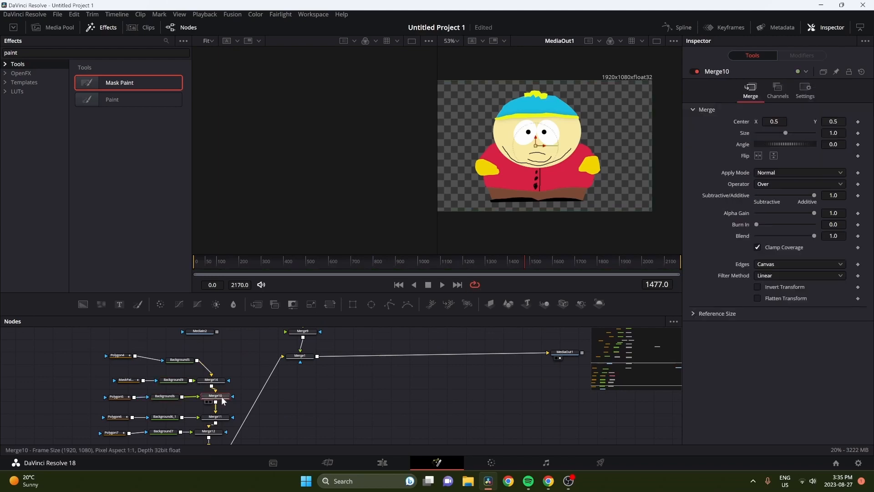
pyautogui.moveTo(774, 120); pyautogui.dragTo(779, 121)
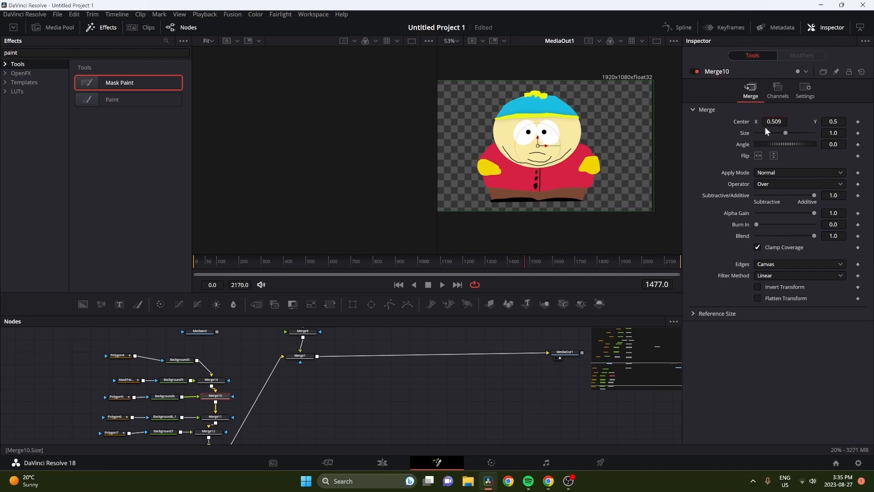
pyautogui.hotkey('ctrl', 'z')
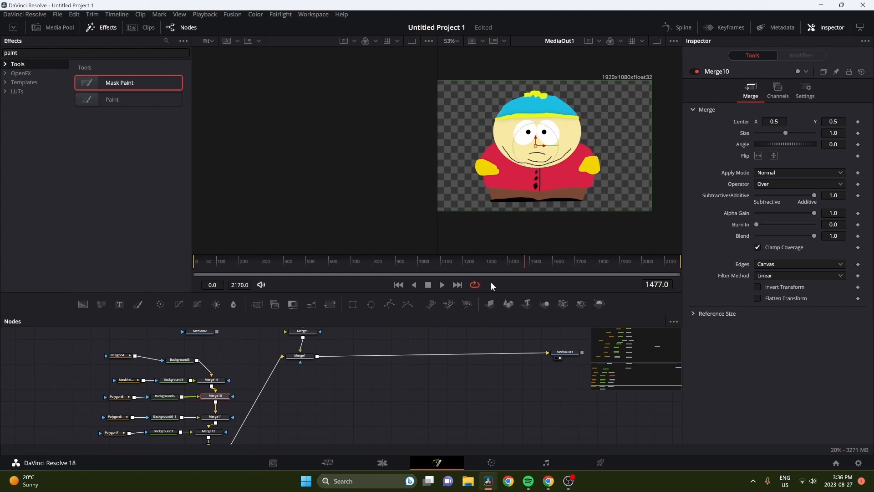
# Step: Rename the Merge10 node "Right hand"
pyautogui.scroll(3, 454, 394)
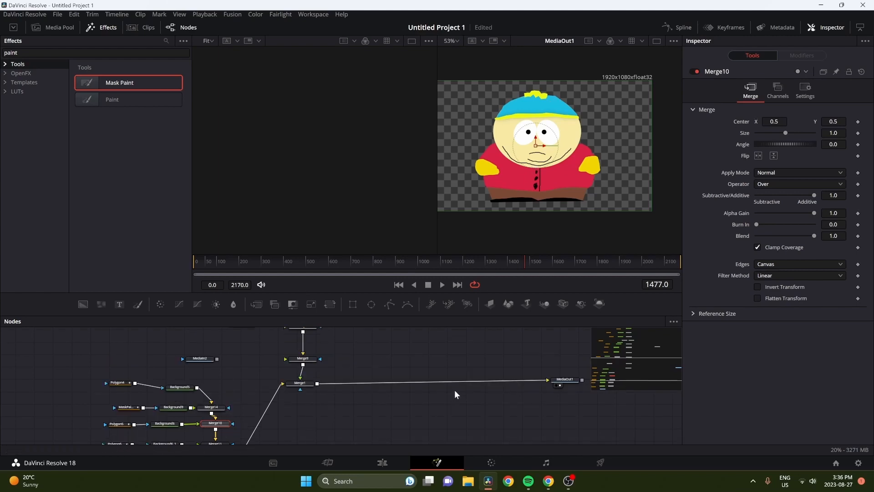
pyautogui.scroll(-6, 454, 390)
pyautogui.press('F2')
pyautogui.write('Right hand')
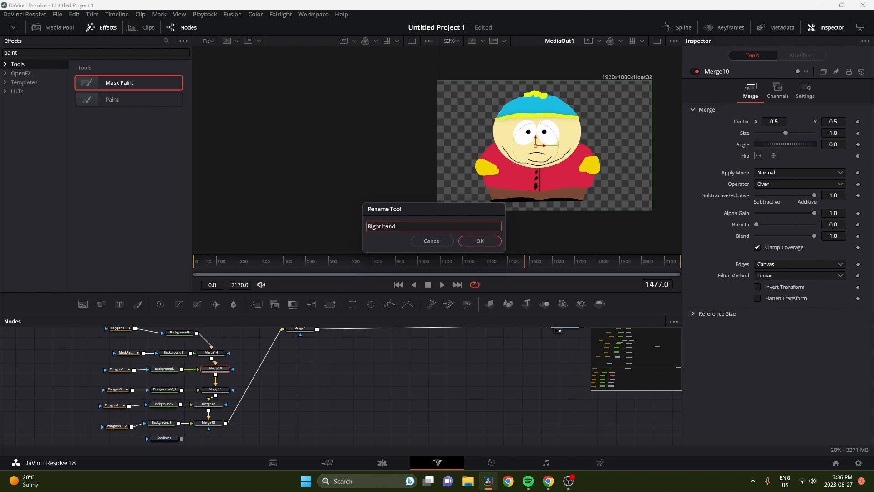
pyautogui.click(469, 241)
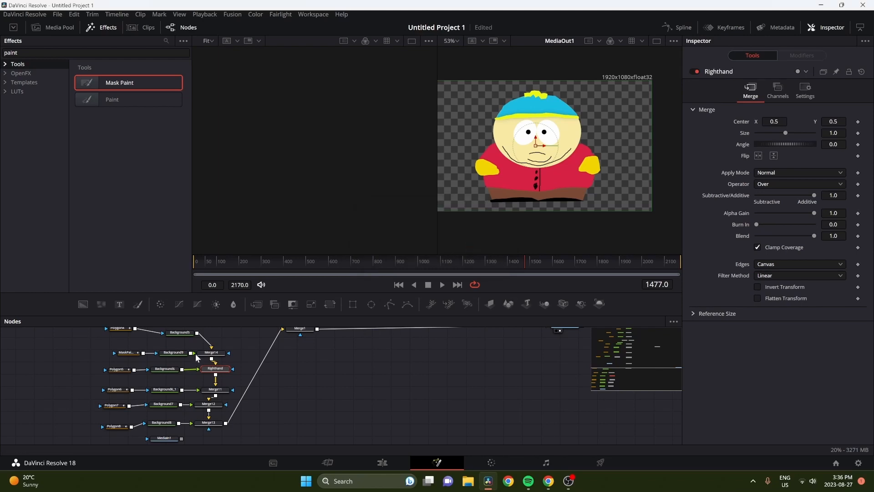
# Step: Rename Merge11, the merge fed by the other yellow hand background, "Left Hand"
pyautogui.click(175, 392)
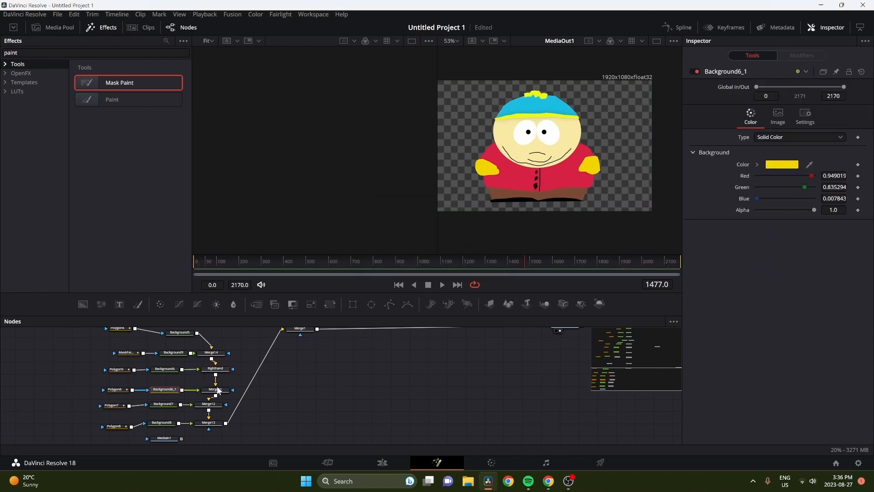
pyautogui.click(216, 390)
pyautogui.press('F2')
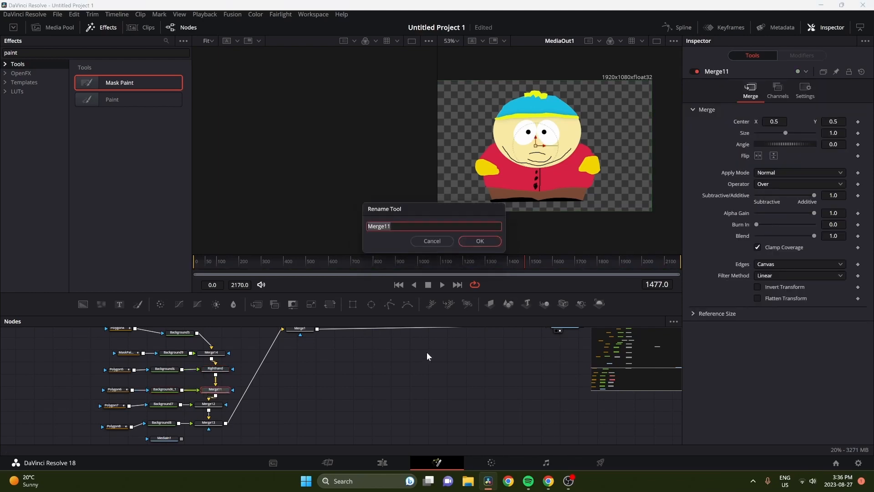
pyautogui.write('Left Hand')
pyautogui.click(490, 242)
# Step: Pin CustomTool1's controls so they stay available while other nodes are selected
pyautogui.scroll(8, 527, 416)
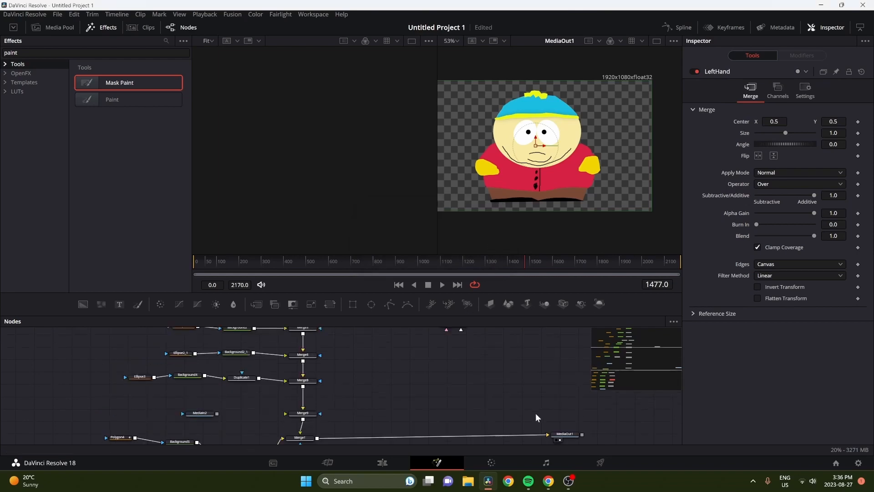
pyautogui.click(457, 380)
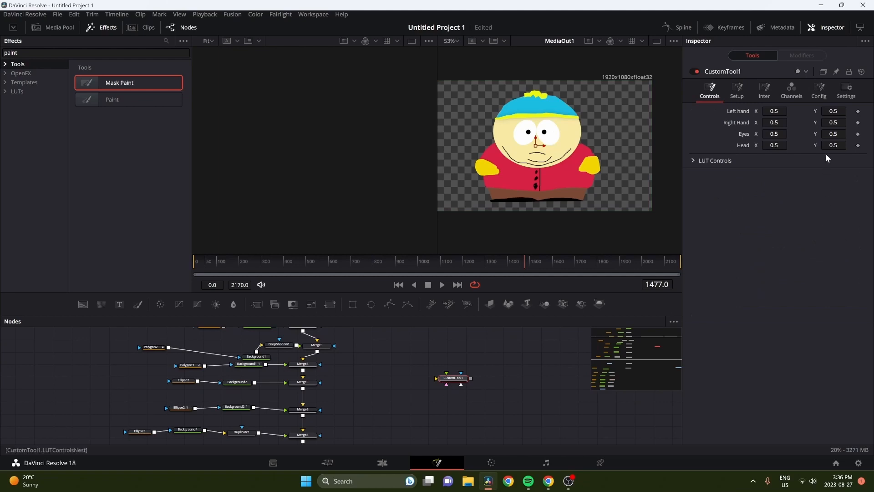
pyautogui.click(836, 71)
# Step: Link the Righthand merge's center to the Custom Tool's Right Hand point with the expression CustomTool1.PointIn2, and set that point's X to 0.515
pyautogui.scroll(-5, 310, 425)
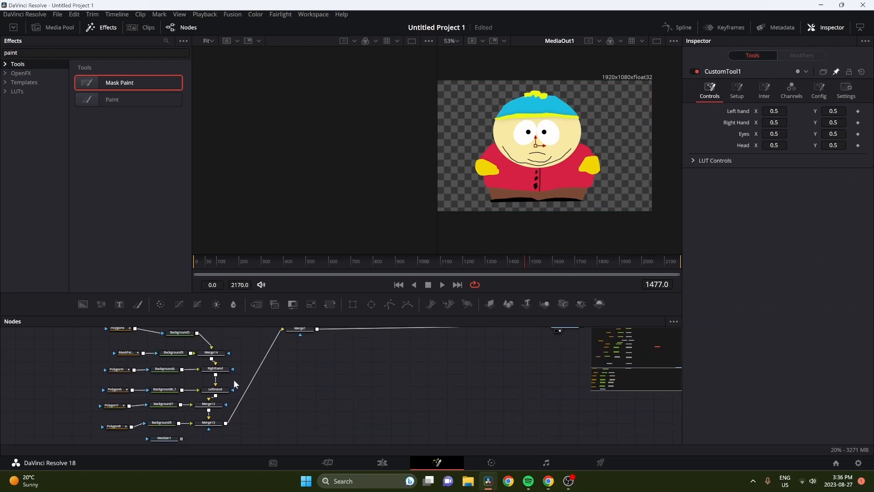
pyautogui.click(217, 367)
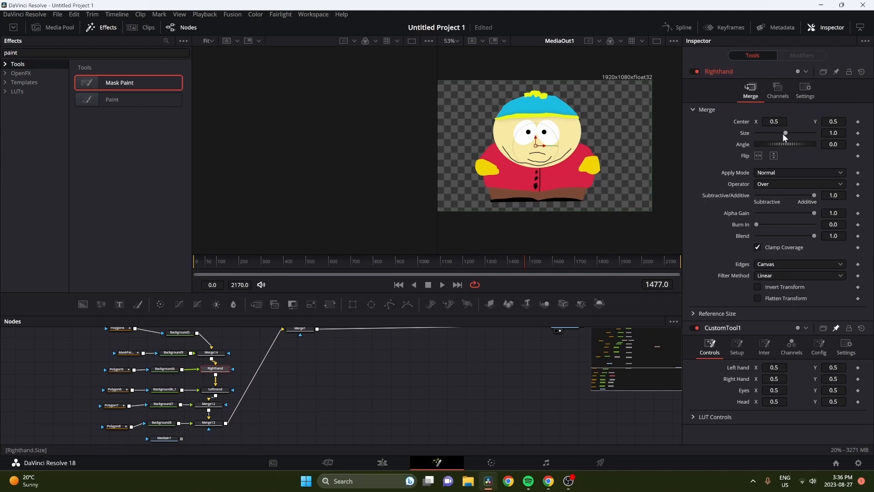
pyautogui.doubleClick(774, 122)
pyautogui.write('=')
pyautogui.press('Tab')
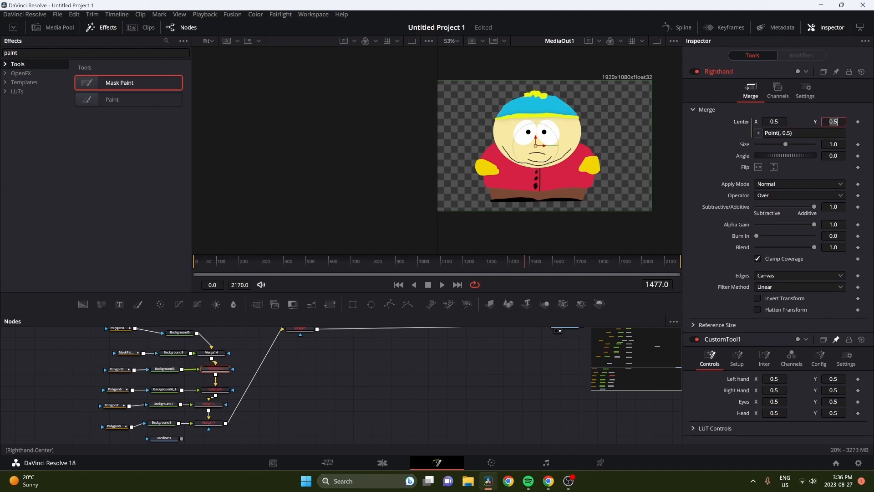
pyautogui.press('Tab')
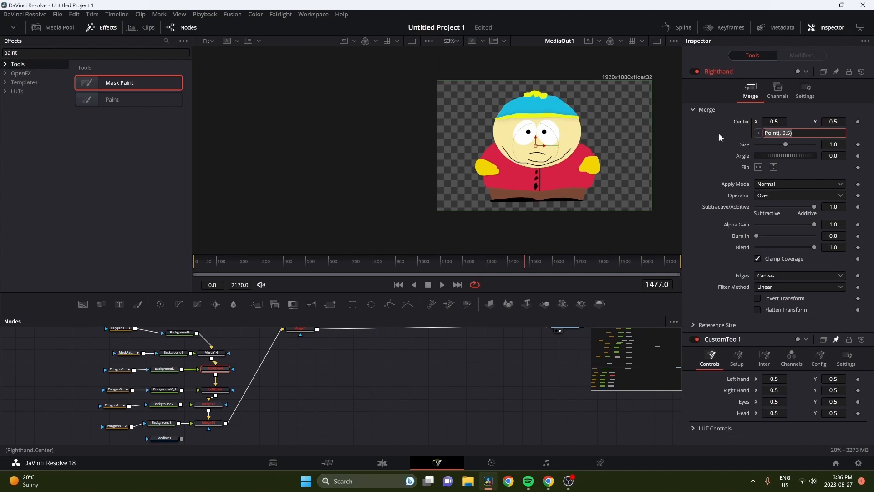
pyautogui.press('BackSpace')
pyautogui.moveTo(759, 137); pyautogui.dragTo(778, 391)
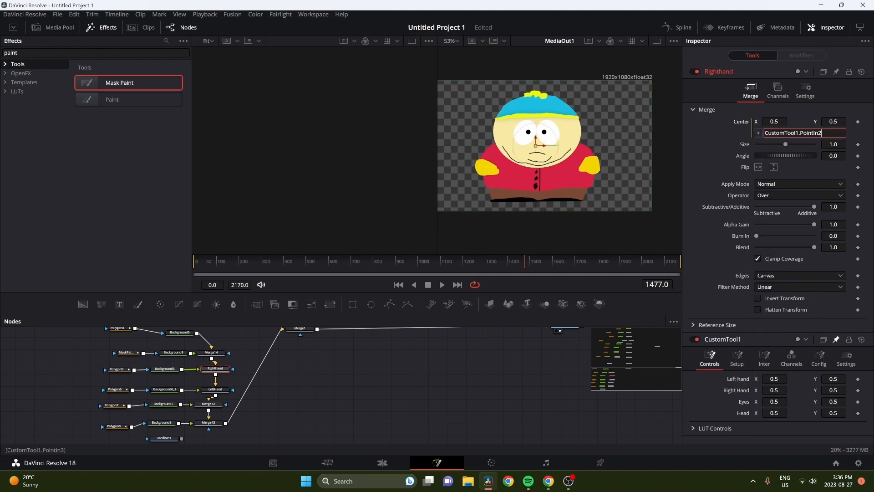
pyautogui.moveTo(774, 389)
pyautogui.mouseDown()
pyautogui.moveTo(790, 390)
pyautogui.moveTo(754, 390)
pyautogui.moveTo(781, 389)
pyautogui.mouseUp()
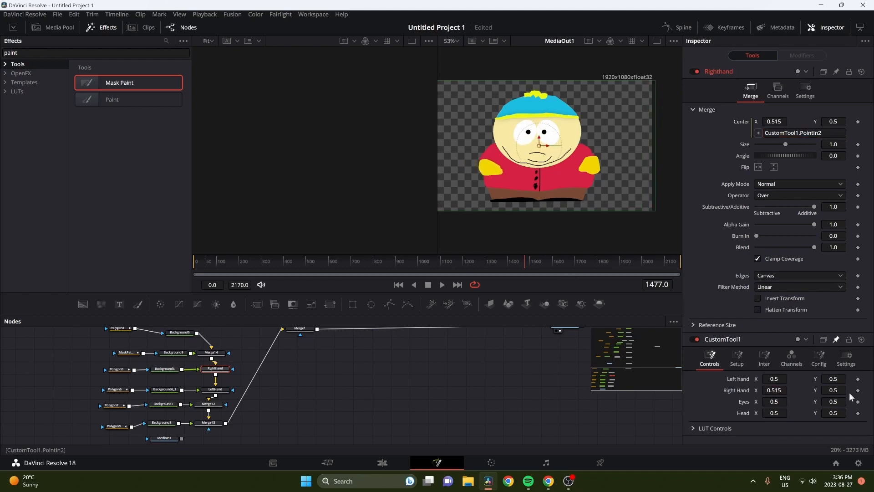
pyautogui.moveTo(834, 390); pyautogui.dragTo(801, 395)
# Step: Link the LeftHand merge's center to the Custom Tool's Left hand point with the expression CustomTool1.PointIn1
pyautogui.click(216, 389)
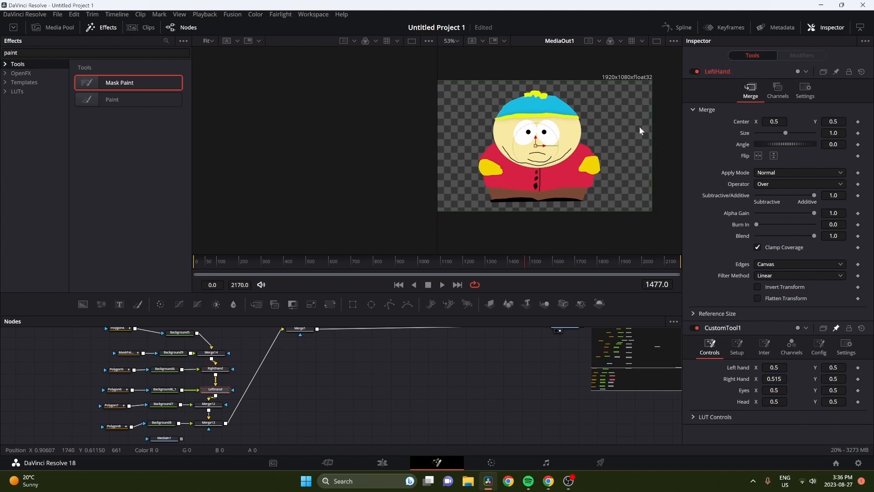
pyautogui.click(774, 122)
pyautogui.write('=')
pyautogui.press('Tab')
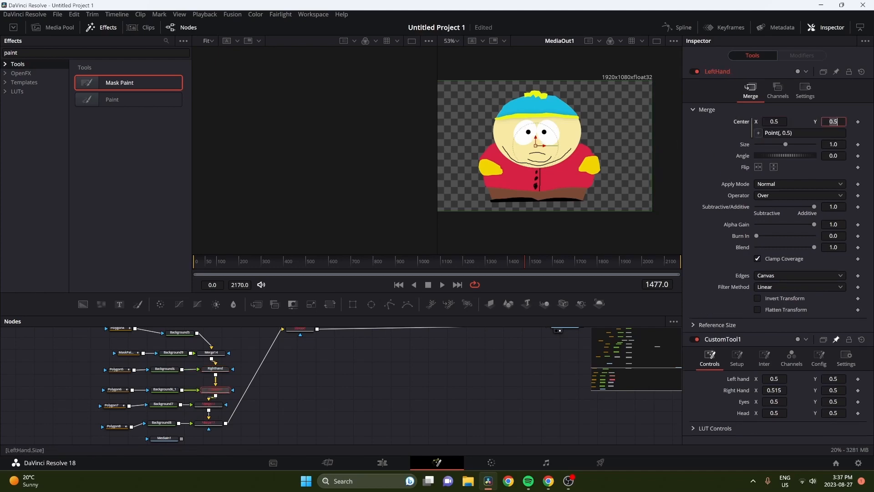
pyautogui.moveTo(758, 133); pyautogui.dragTo(774, 380)
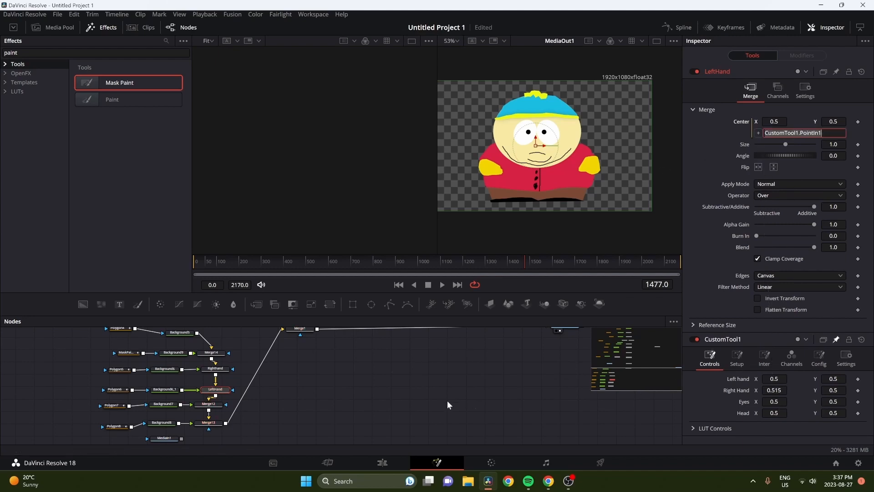
# Step: Link the center of Merge8, fed by Duplicate1, to the Custom Tool's Eyes point as CustomTool1.PointIn3, and set that point's X to 0.499
pyautogui.scroll(5, 429, 401)
pyautogui.scroll(-5, 265, 372)
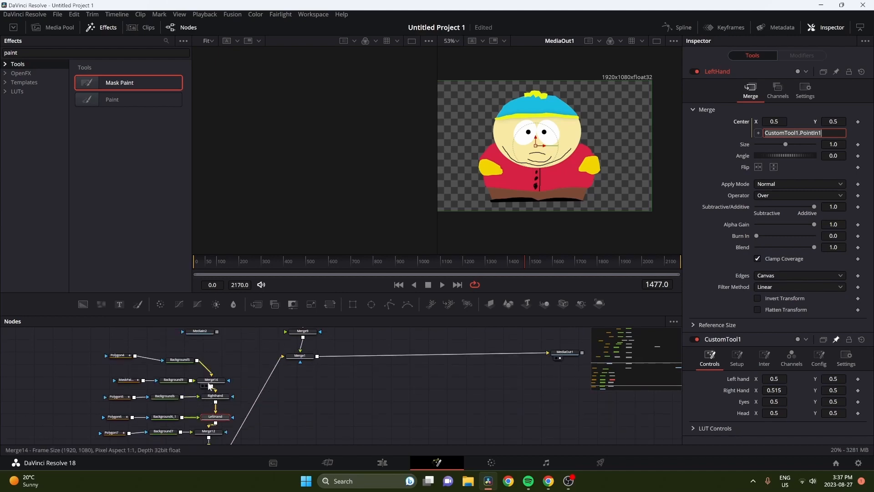
pyautogui.scroll(5, 258, 379)
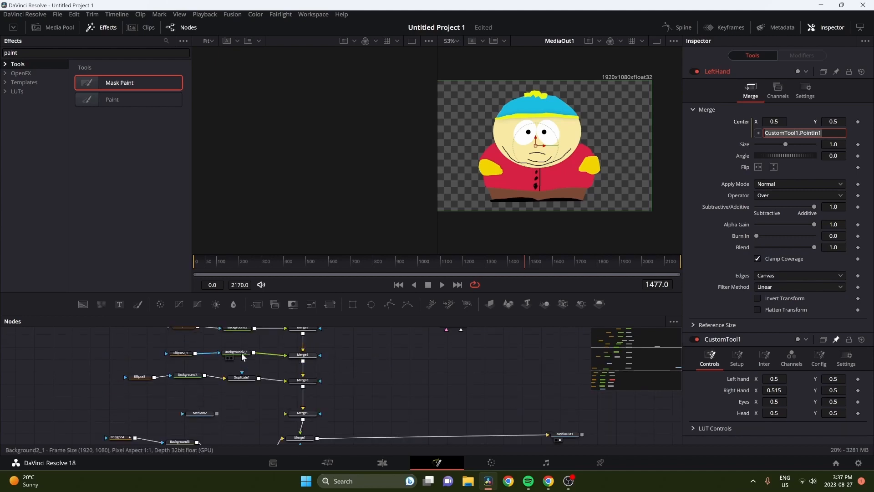
pyautogui.click(242, 355)
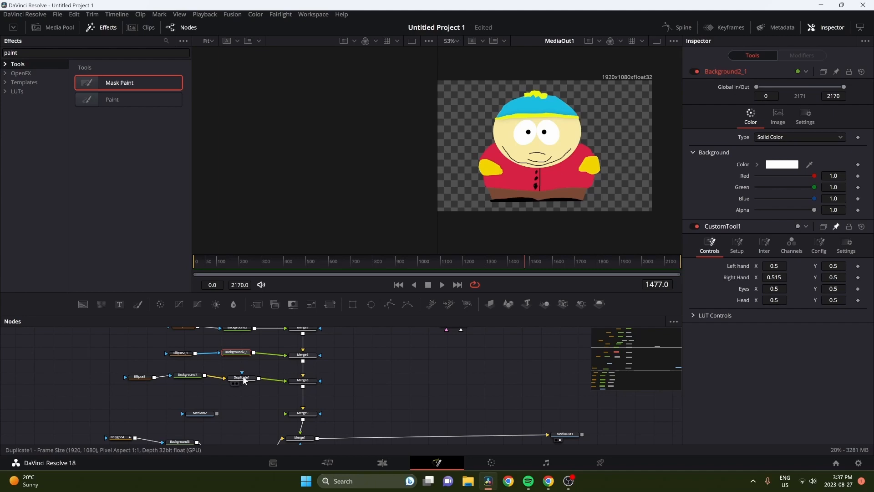
pyautogui.click(301, 381)
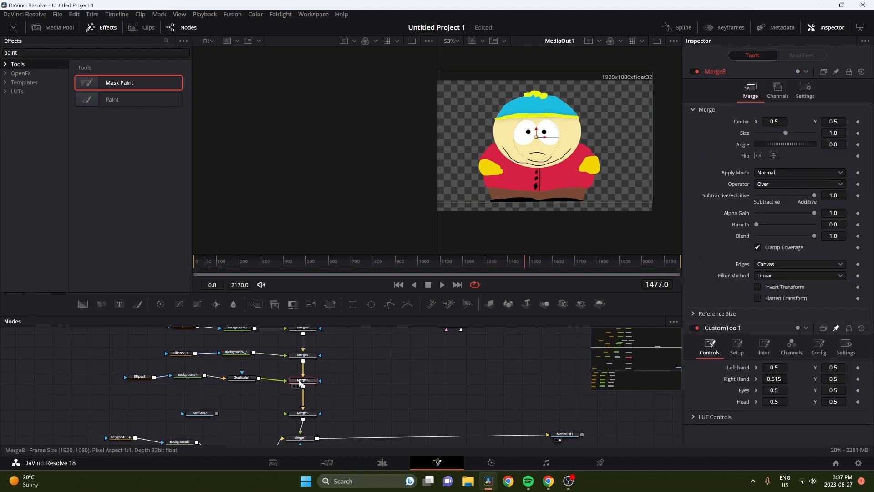
pyautogui.doubleClick(774, 121)
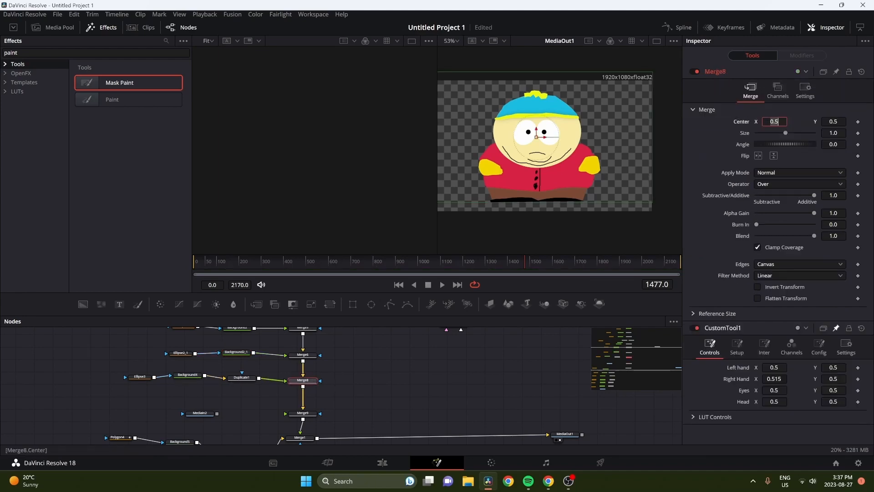
pyautogui.write('=')
pyautogui.press('Tab')
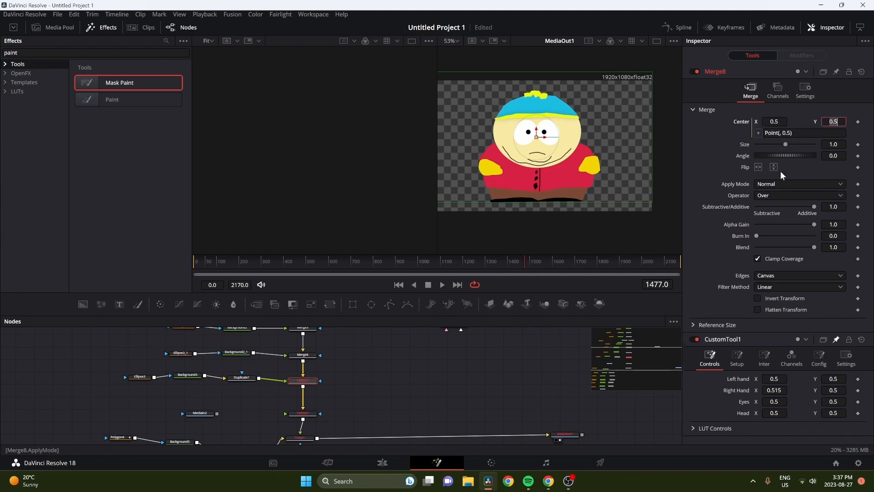
pyautogui.moveTo(758, 133); pyautogui.dragTo(774, 401)
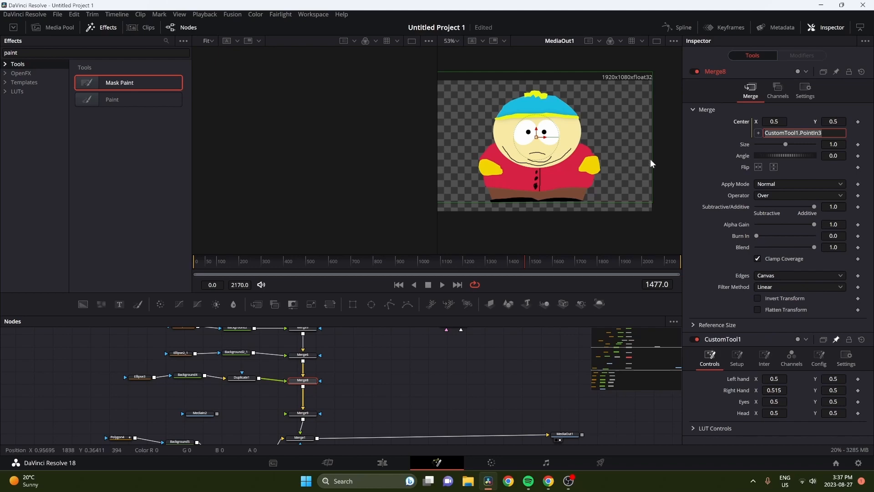
pyautogui.moveTo(774, 401)
pyautogui.mouseDown()
pyautogui.moveTo(755, 401)
pyautogui.moveTo(783, 402)
pyautogui.moveTo(774, 401)
pyautogui.mouseUp()
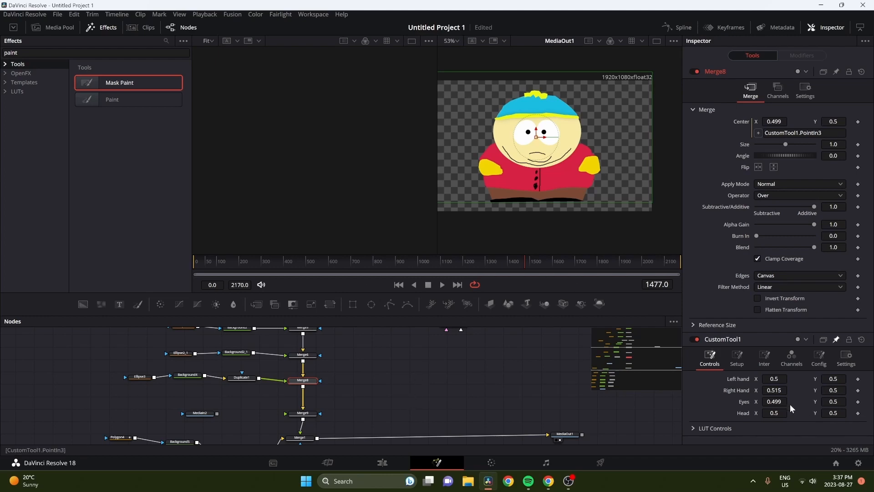
# Step: Examine the merge chain from the Head node down to Merge9, checking the center settings of Merge9 and Merge8
pyautogui.scroll(5, 391, 382)
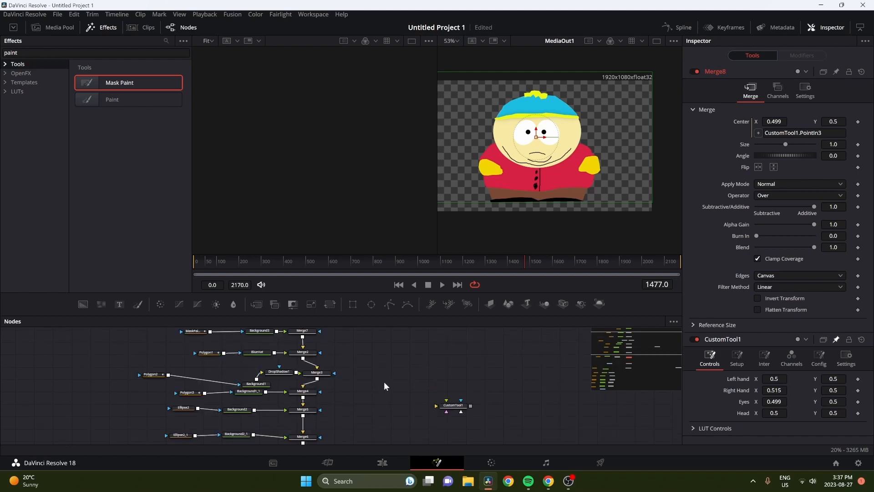
pyautogui.scroll(-2, 329, 399)
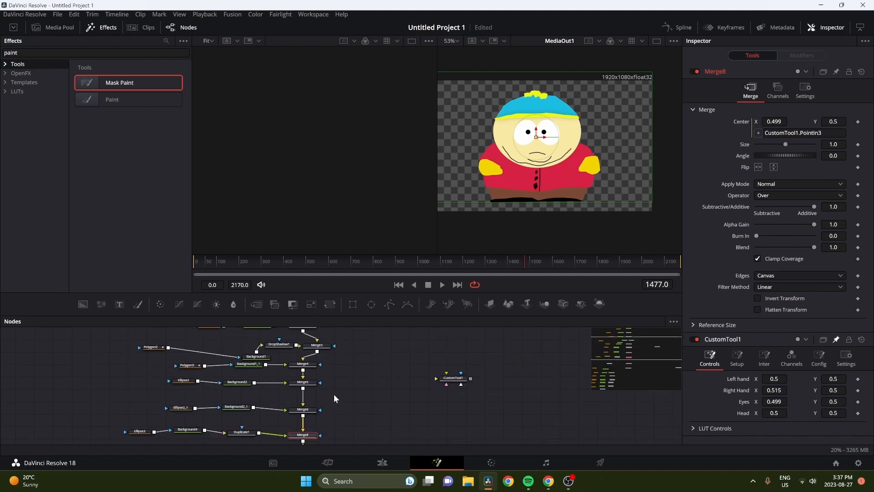
pyautogui.scroll(4, 330, 375)
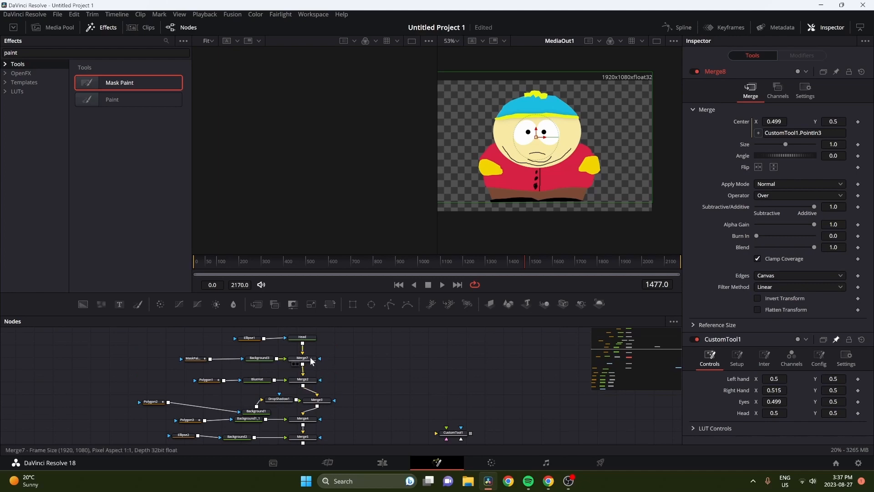
pyautogui.scroll(-4, 341, 362)
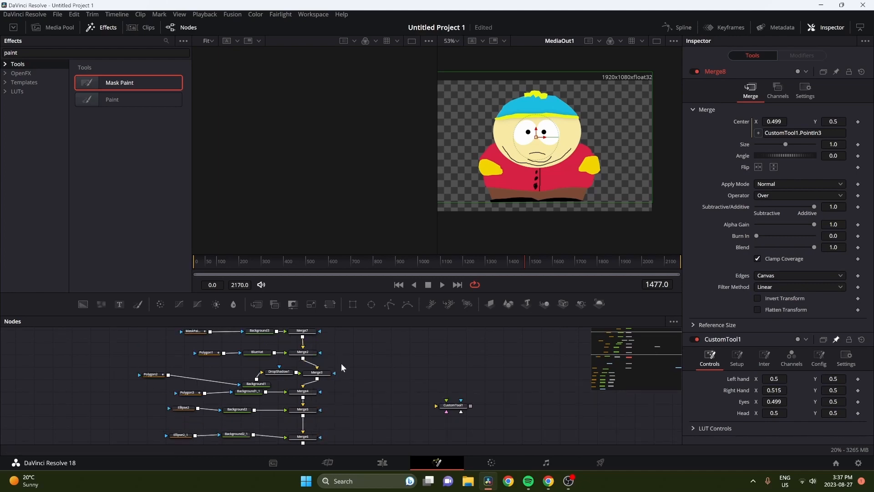
pyautogui.scroll(-6, 340, 365)
pyautogui.scroll(2, 341, 364)
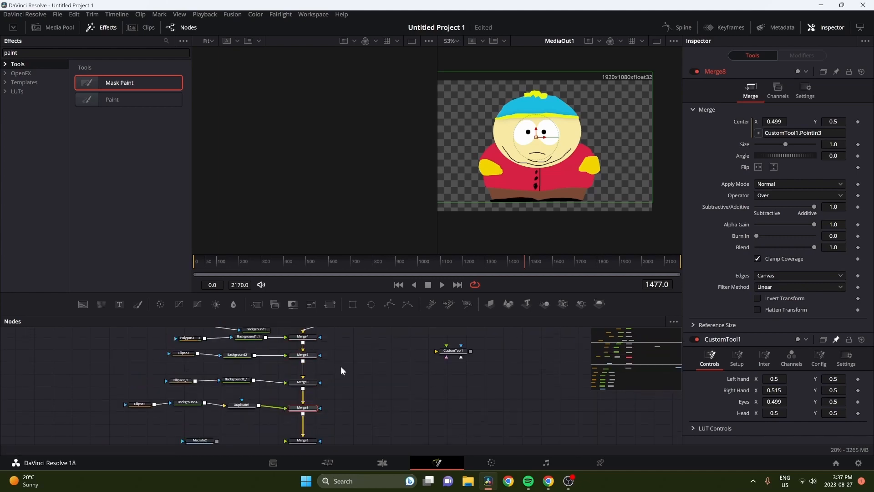
pyautogui.click(303, 413)
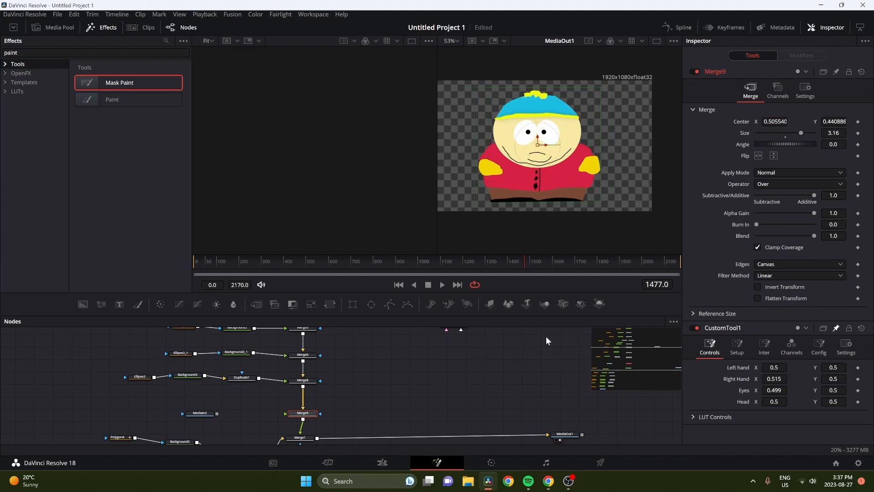
pyautogui.click(314, 379)
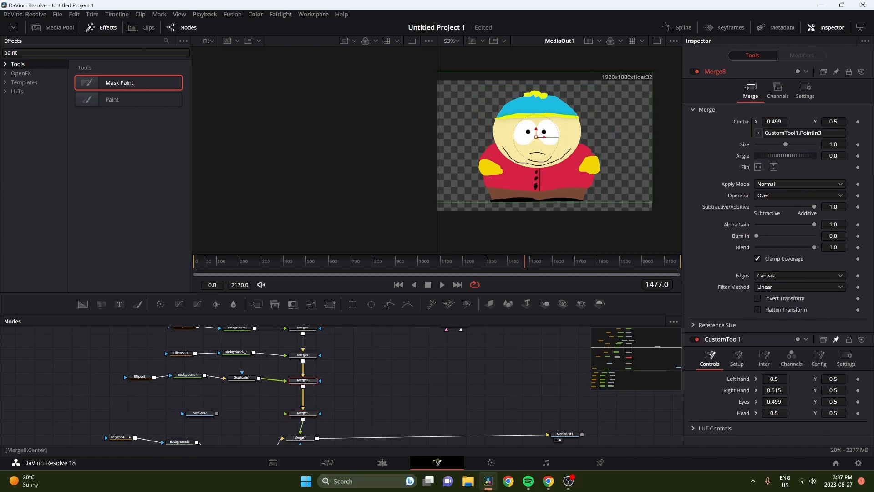
# Step: Undo the shifts of Merge8's center to return the Eyes point's X to 0.5, and select Merge1
pyautogui.moveTo(773, 121); pyautogui.dragTo(766, 125)
pyautogui.hotkey('ctrl', 'z')
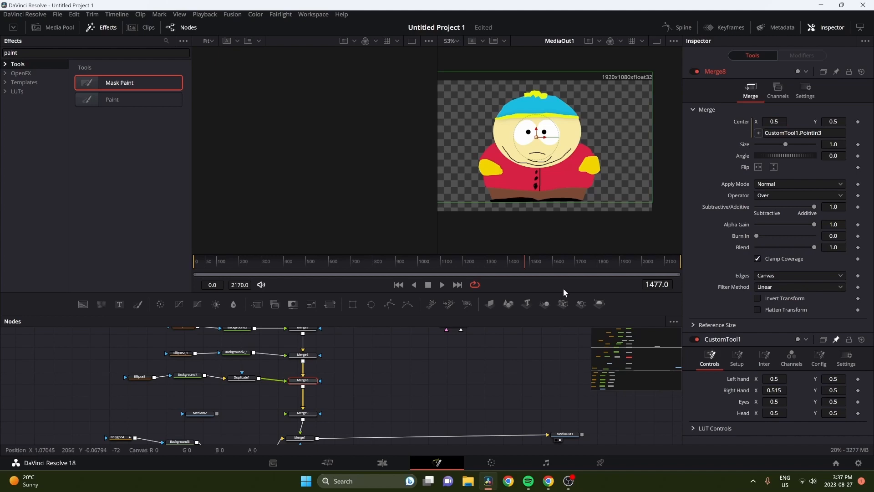
pyautogui.scroll(-1, 374, 374)
pyautogui.click(299, 384)
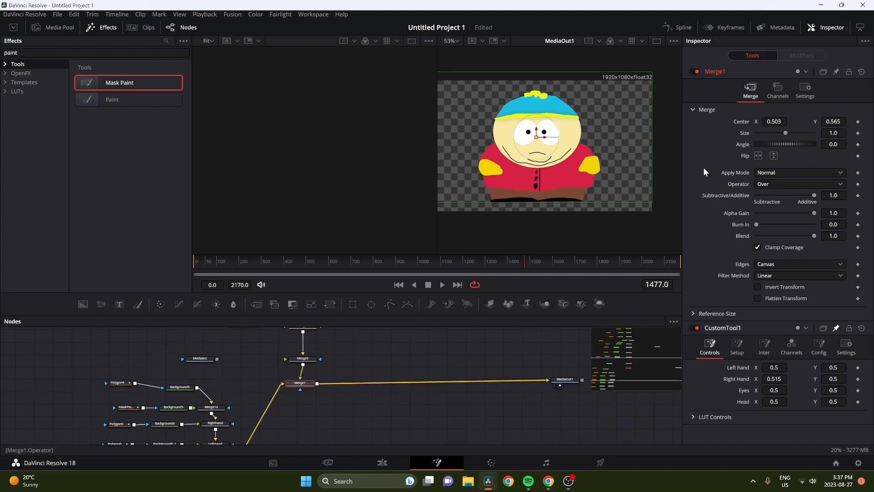
# Step: Try to rename the Merge1 node to Head
pyautogui.moveTo(774, 121)
pyautogui.mouseDown()
pyautogui.moveTo(785, 122)
pyautogui.moveTo(774, 122)
pyautogui.mouseUp()
pyautogui.press('F2')
pyautogui.write('H')
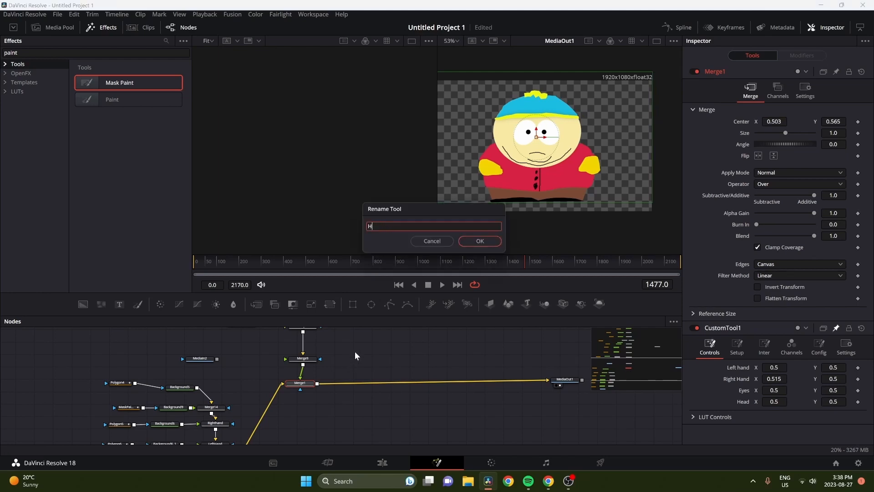
pyautogui.write('ead')
pyautogui.click(476, 241)
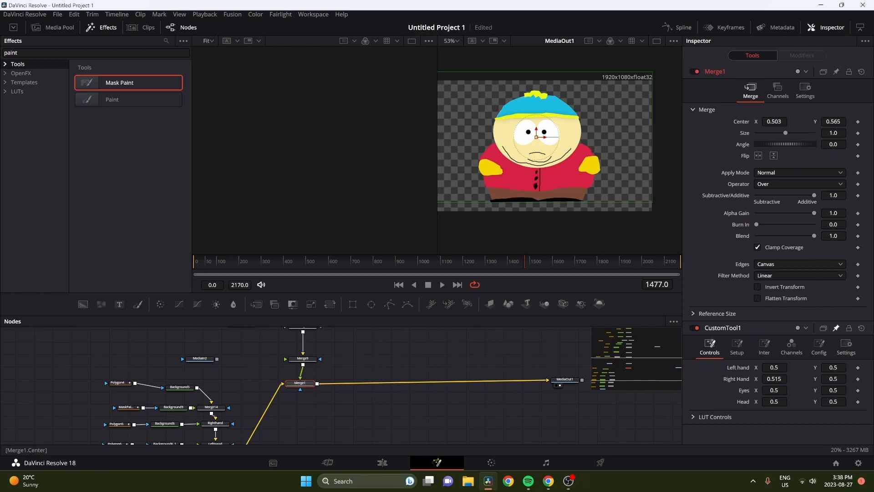
# Step: Link Merge1's center to the Custom Tool's Head point as CustomTool1.PointIn4, and set that point's X to 0.509 and Y to 0.559
pyautogui.doubleClick(775, 121)
pyautogui.write('=')
pyautogui.press('Return')
pyautogui.moveTo(760, 133); pyautogui.dragTo(743, 414)
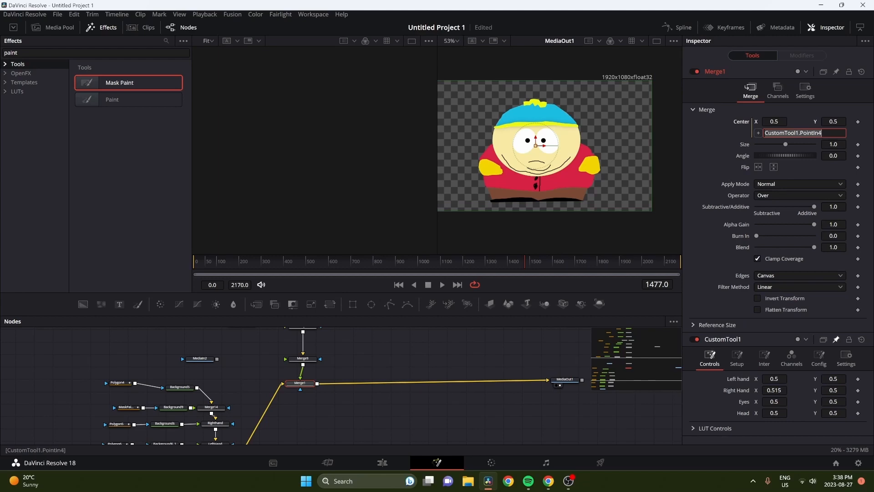
pyautogui.moveTo(833, 413); pyautogui.dragTo(779, 413)
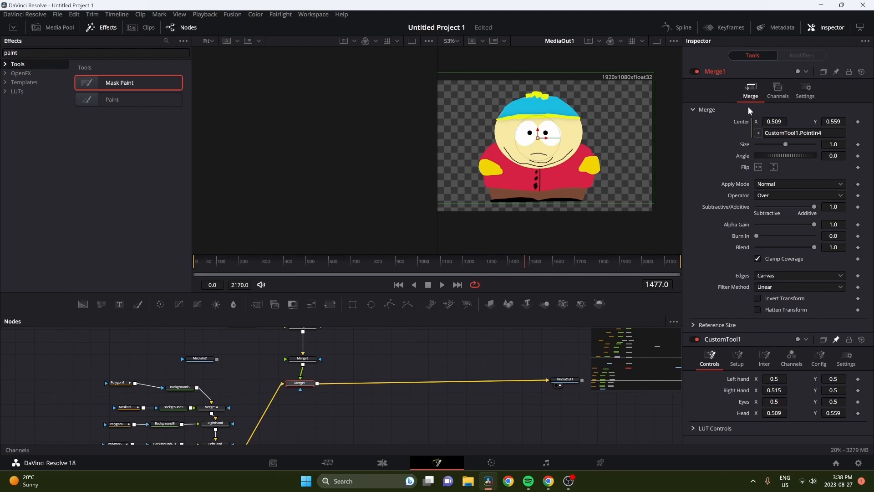
# Step: Save the project and set a starting keyframe for the Custom Tool's Right Hand point at frame 0
pyautogui.scroll(3, 448, 356)
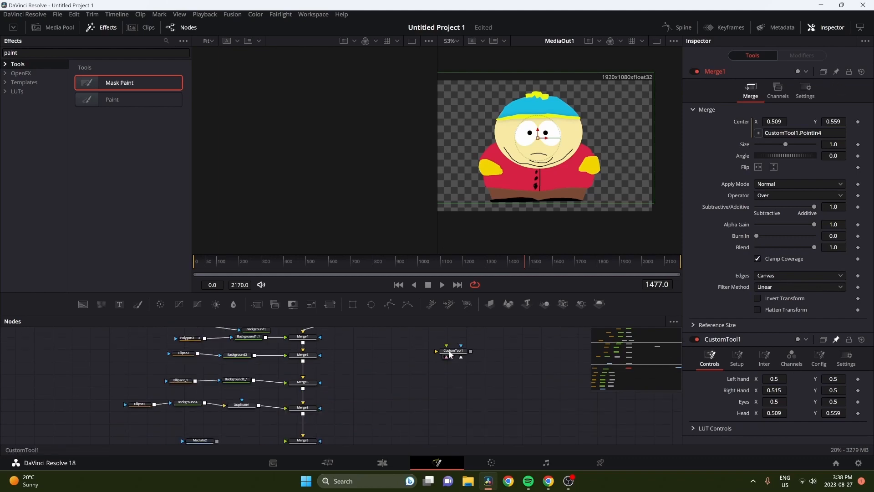
pyautogui.click(449, 353)
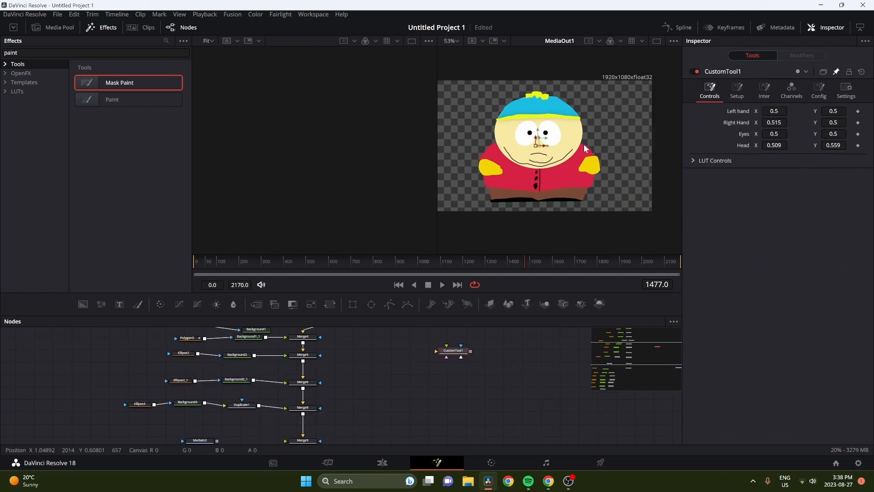
pyautogui.click(205, 262)
pyautogui.moveTo(204, 260); pyautogui.dragTo(176, 261)
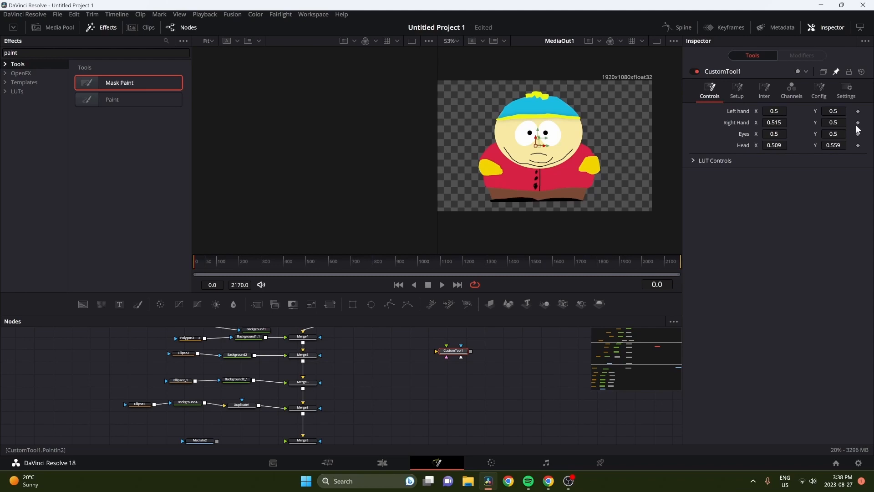
pyautogui.hotkey('ctrl', 's')
pyautogui.click(857, 122)
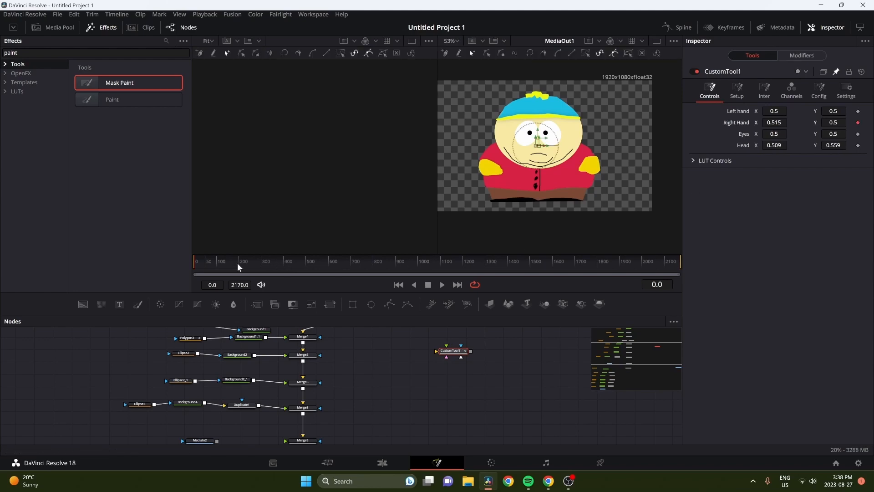
# Step: Keyframe the Right Hand's Y at 0.593 on frame 38, 0.528 on frame 73 and further positions ending at 0.516, and play it back
pyautogui.moveTo(229, 262); pyautogui.dragTo(205, 265)
pyautogui.moveTo(833, 122); pyautogui.dragTo(870, 123)
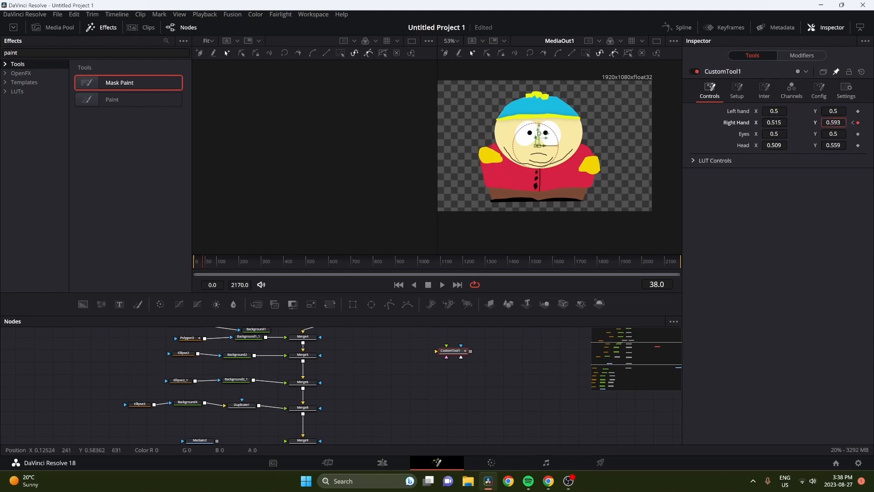
pyautogui.click(209, 265)
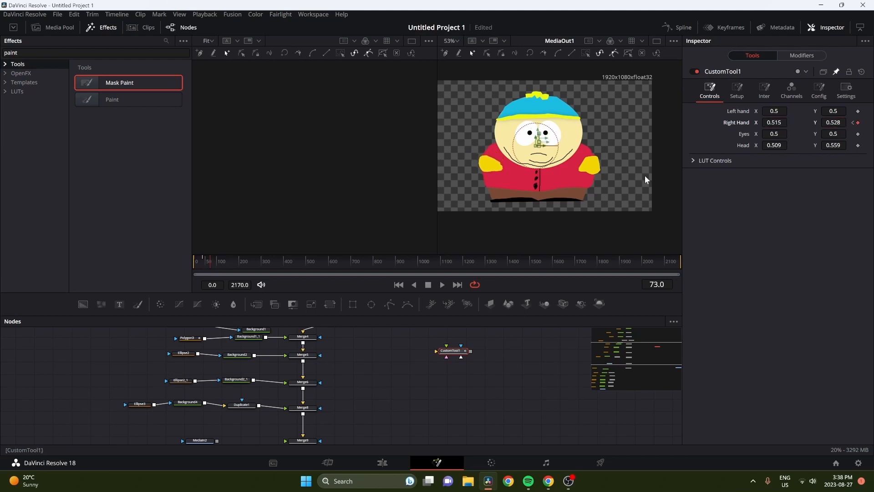
pyautogui.moveTo(220, 263); pyautogui.dragTo(223, 264)
pyautogui.moveTo(833, 122); pyautogui.dragTo(794, 122)
pyautogui.click(235, 262)
pyautogui.moveTo(233, 262); pyautogui.dragTo(180, 270)
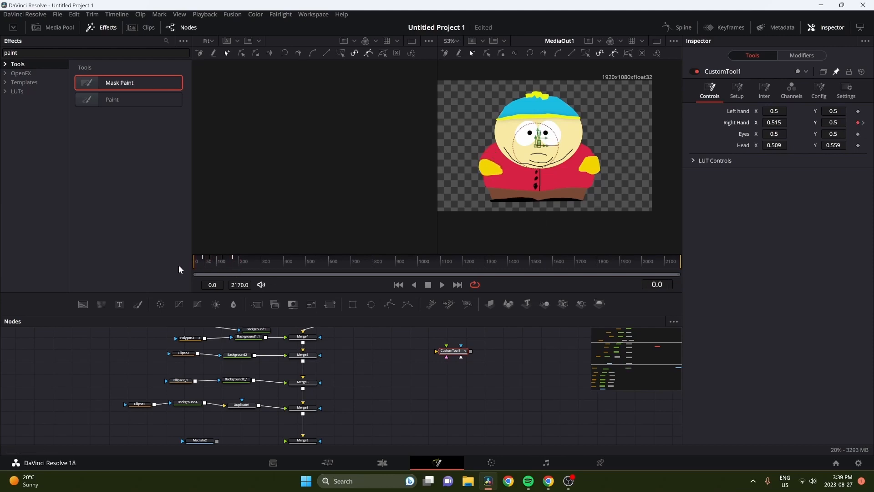
pyautogui.press('space')
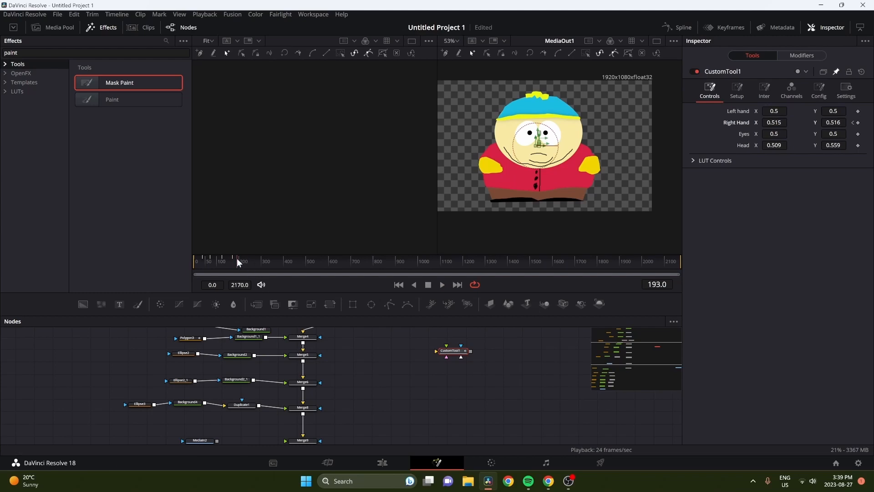
# Step: Keyframe the Eyes from frame 193, moving their X to 0.515, then 0.482 and finally 0.502
pyautogui.click(858, 134)
pyautogui.moveTo(774, 134); pyautogui.dragTo(780, 134)
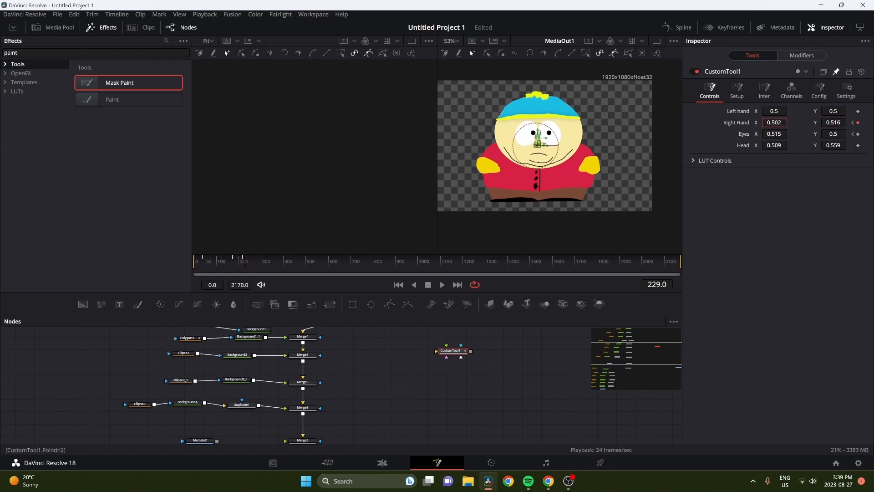
pyautogui.moveTo(769, 135); pyautogui.dragTo(756, 134)
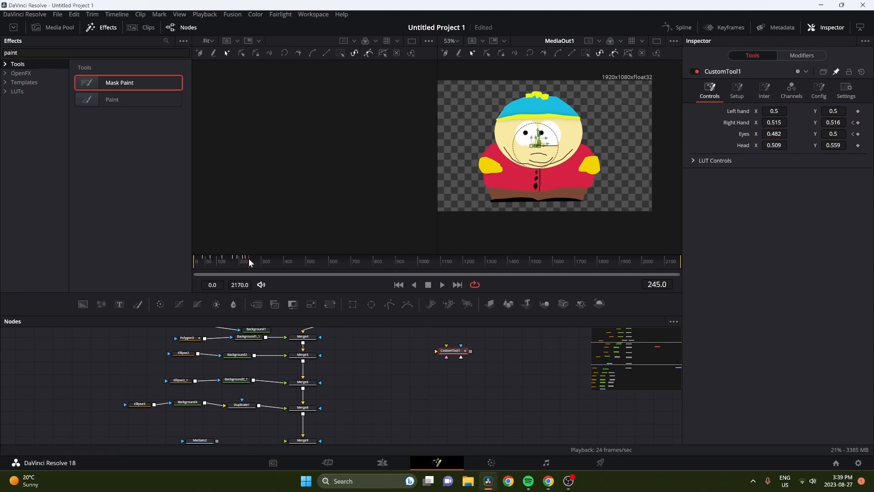
pyautogui.moveTo(769, 122); pyautogui.dragTo(778, 134)
pyautogui.hotkey('ctrl', 'z')
# Step: Keyframe the Head point and animate its X to 0.526, then 0.465, and 0.51 at frame 288
pyautogui.click(858, 146)
pyautogui.moveTo(770, 146); pyautogui.dragTo(777, 146)
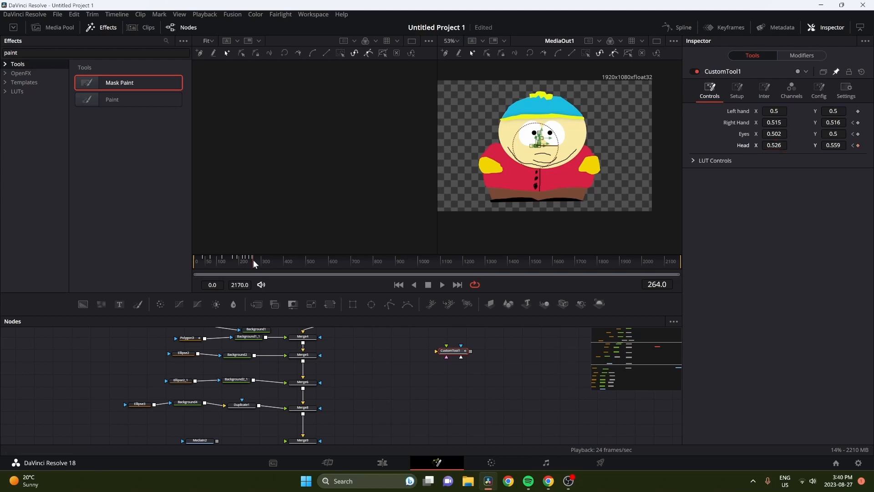
pyautogui.moveTo(774, 145); pyautogui.dragTo(746, 146)
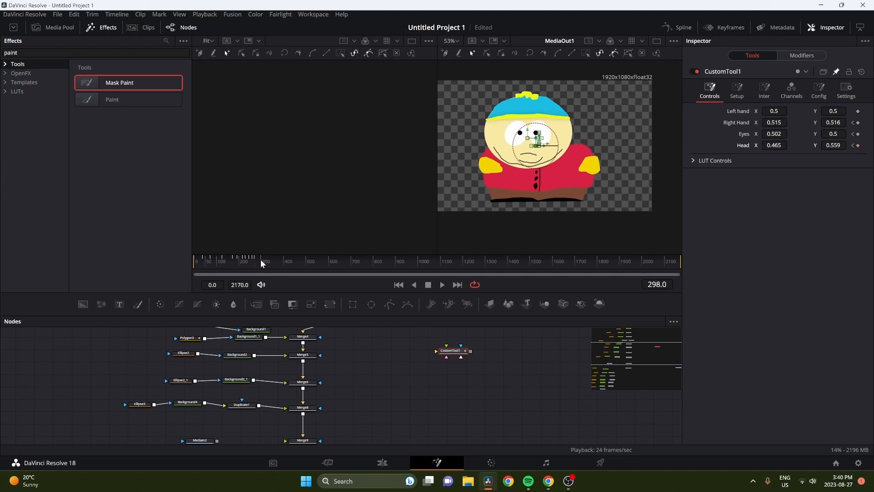
pyautogui.moveTo(774, 145); pyautogui.dragTo(796, 145)
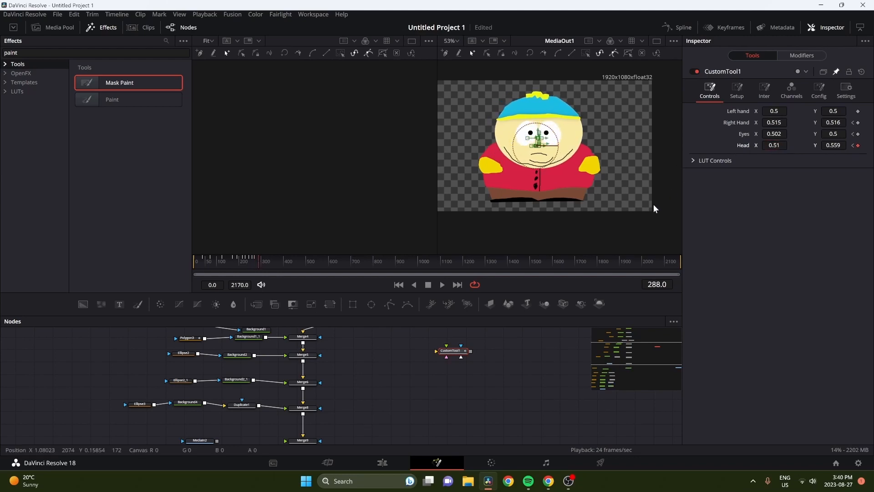
# Step: Play the character animation in Fusion from the first frame and stop it
pyautogui.moveTo(254, 261); pyautogui.dragTo(108, 260)
pyautogui.press('space')
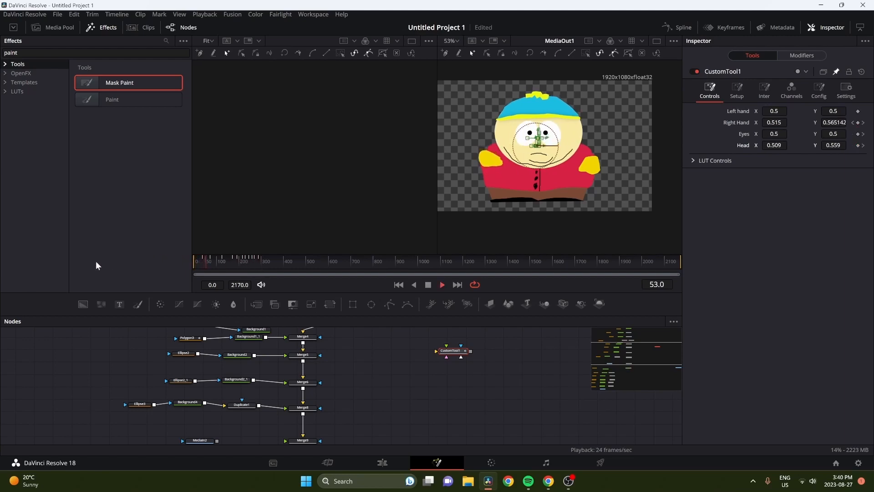
pyautogui.press('space')
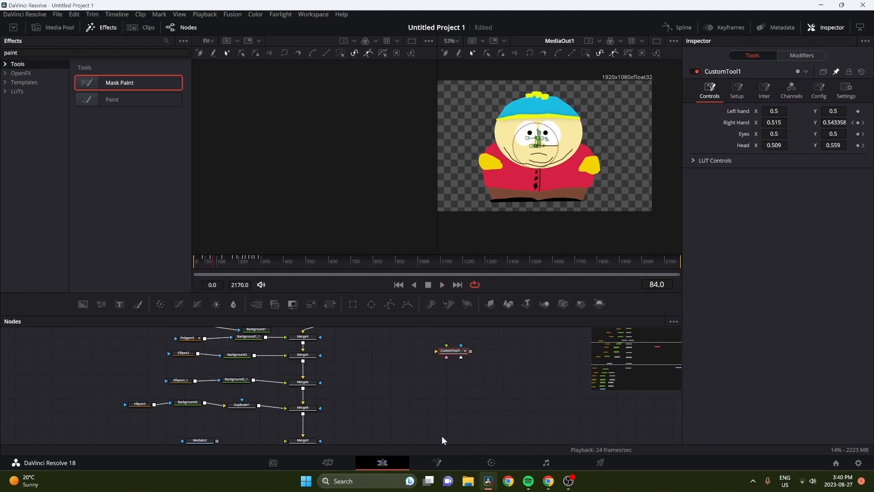
# Step: Switch to the Edit page and play the Fusion Composition clip from the start of the timeline
pyautogui.hotkey('shift', '4')
pyautogui.press('Home')
pyautogui.press('space')
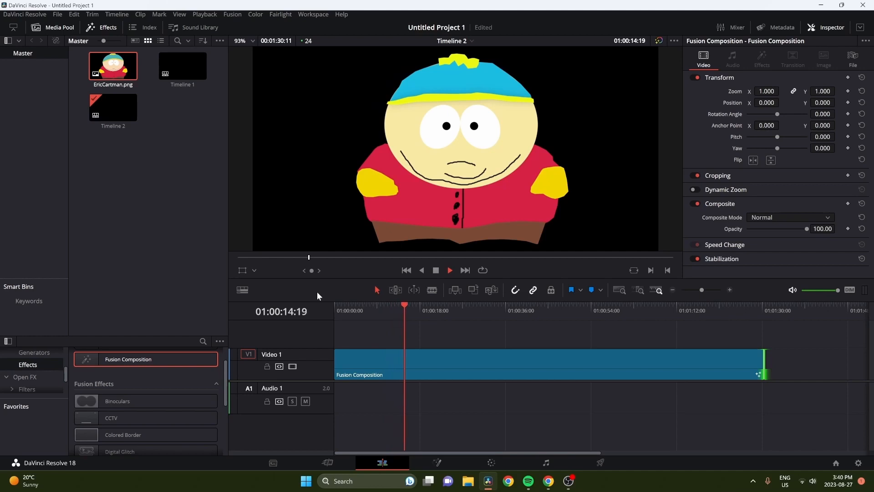
pyautogui.press('space')
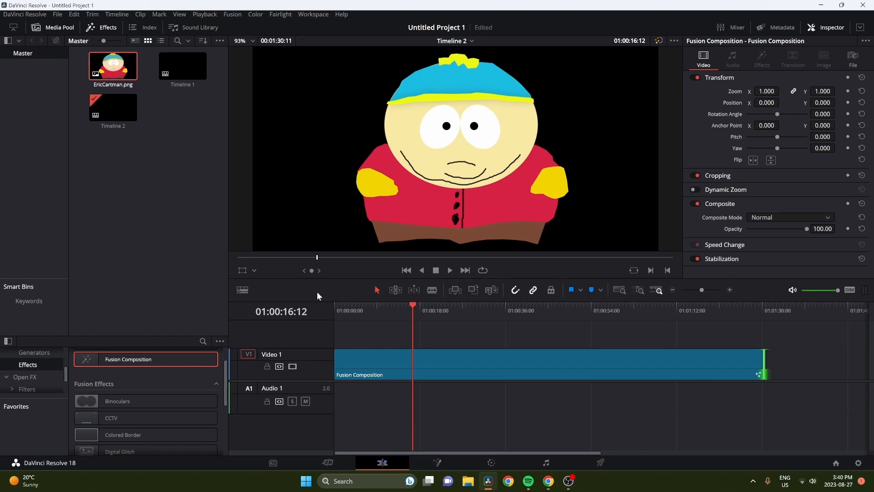
pyautogui.press('space')
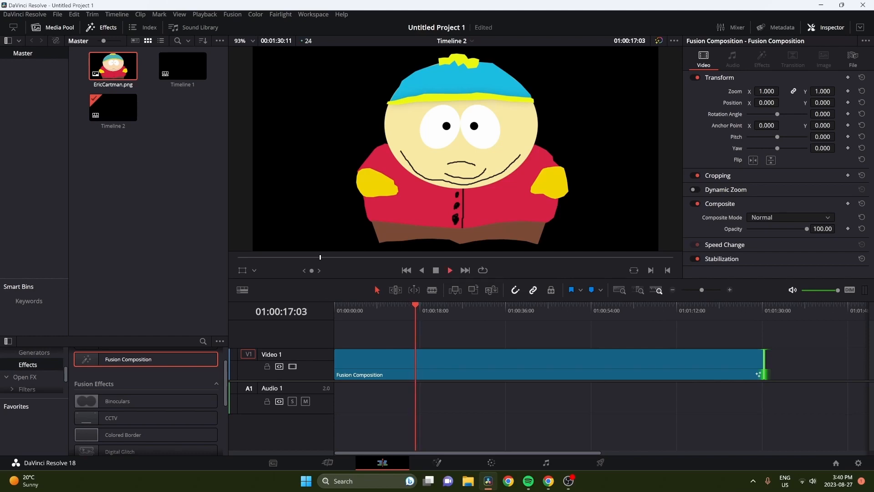